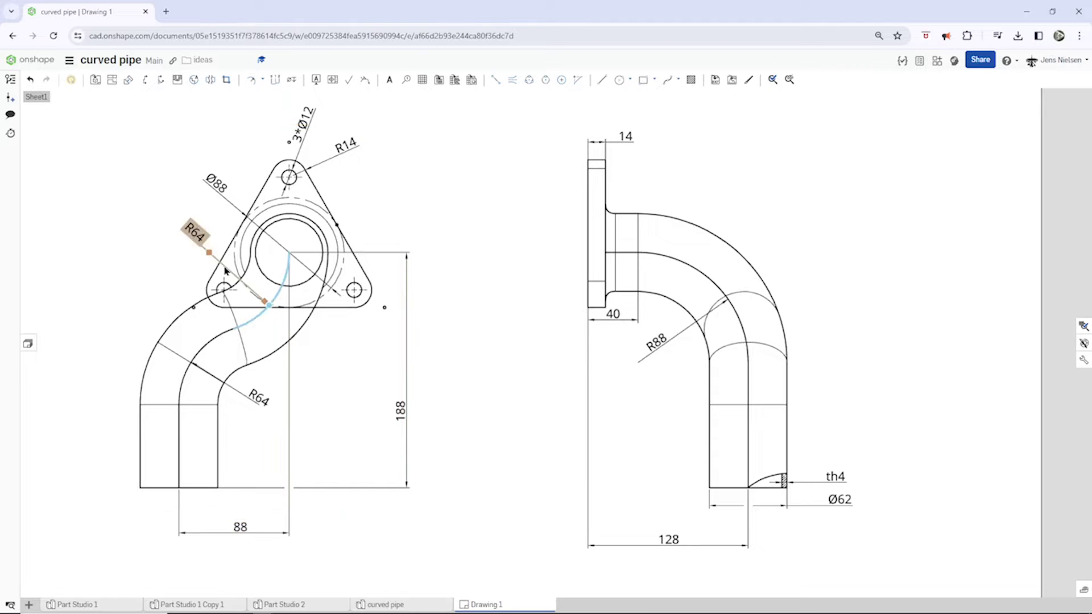
Move the upper R64 radius label farther outward from the flange in the front view.
drag(195, 234, 183, 223)
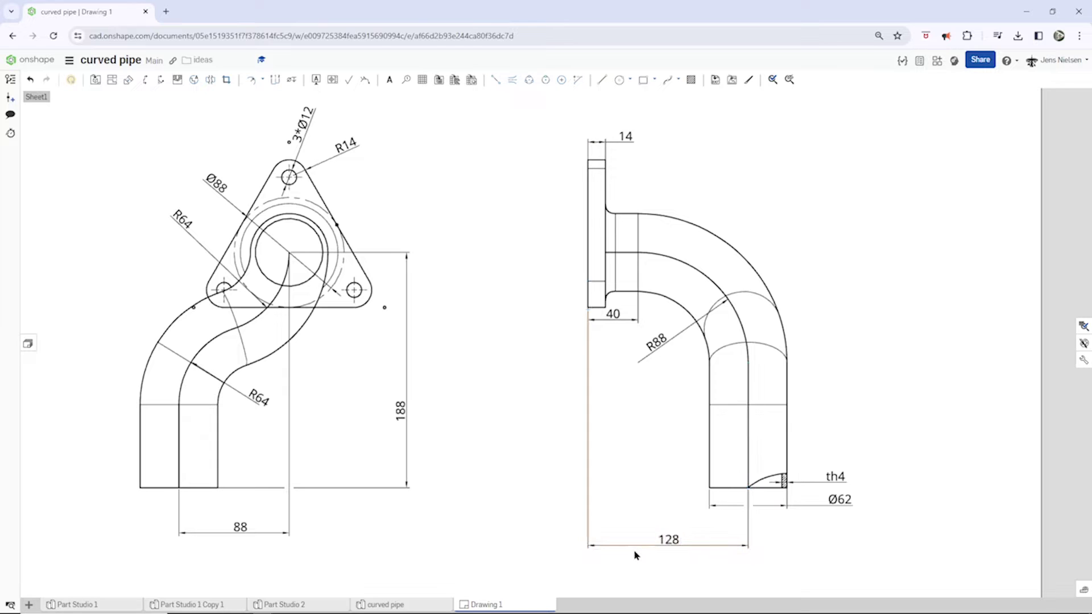
Examine the side view's dimensions for overall offset, straight flange length, bend radius, wall thickness and pipe diameter.
click(749, 490)
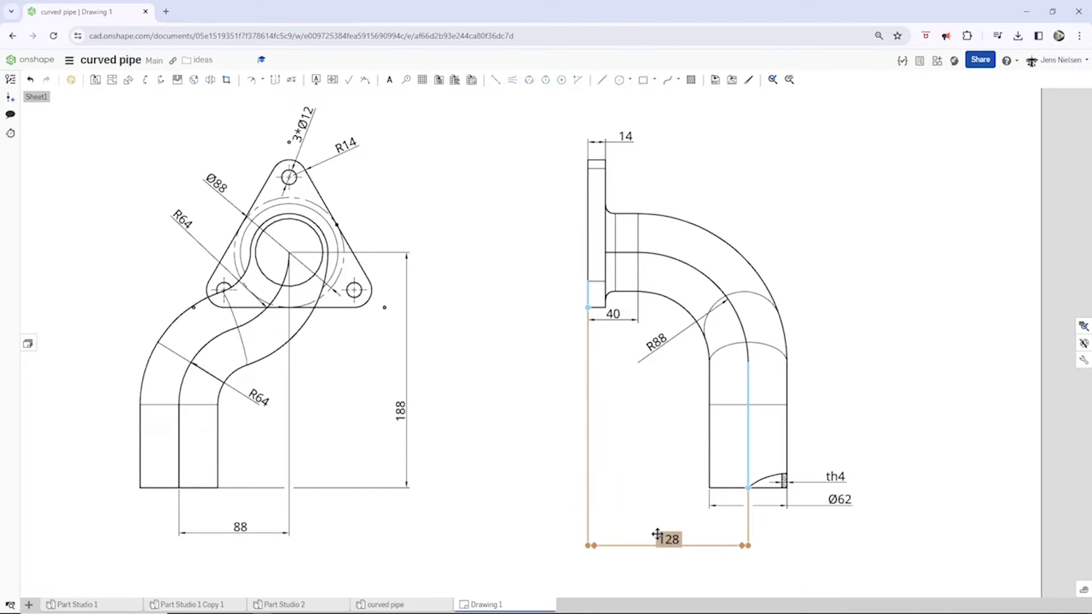
click(611, 315)
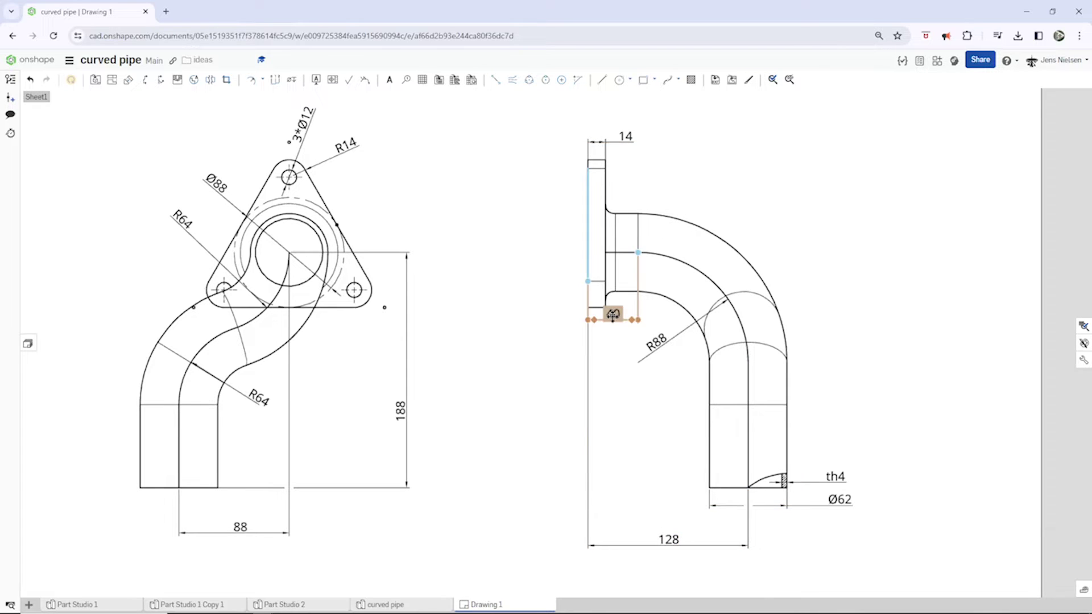
click(613, 315)
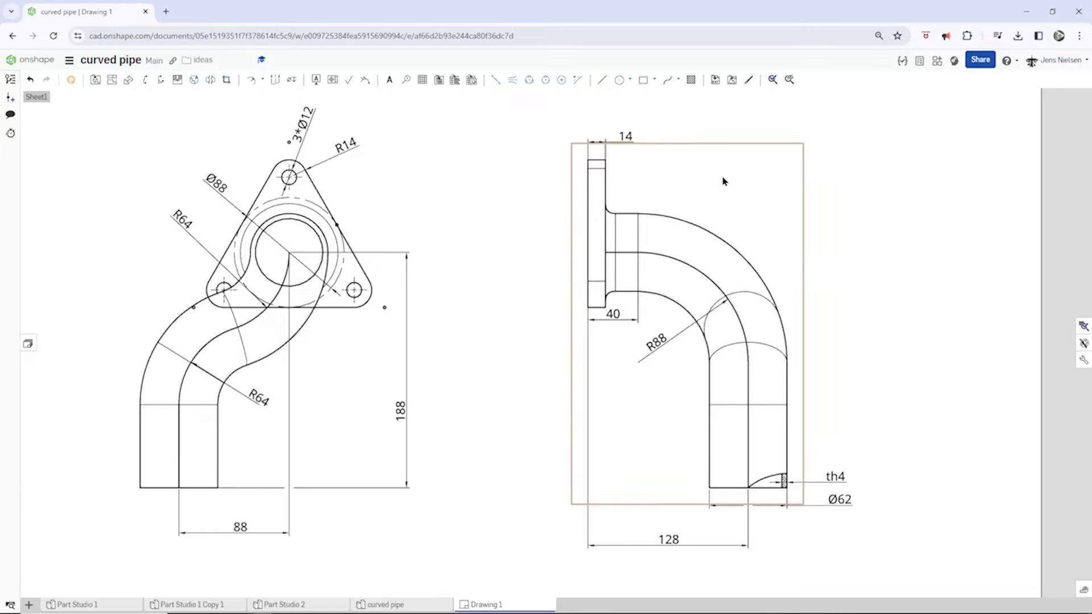
click(655, 343)
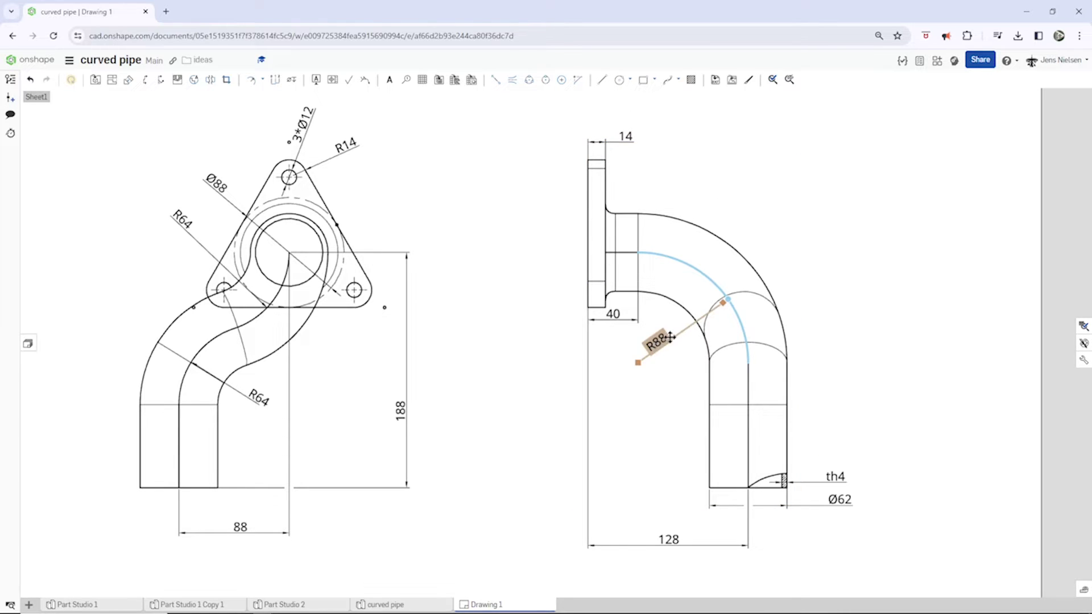
click(796, 426)
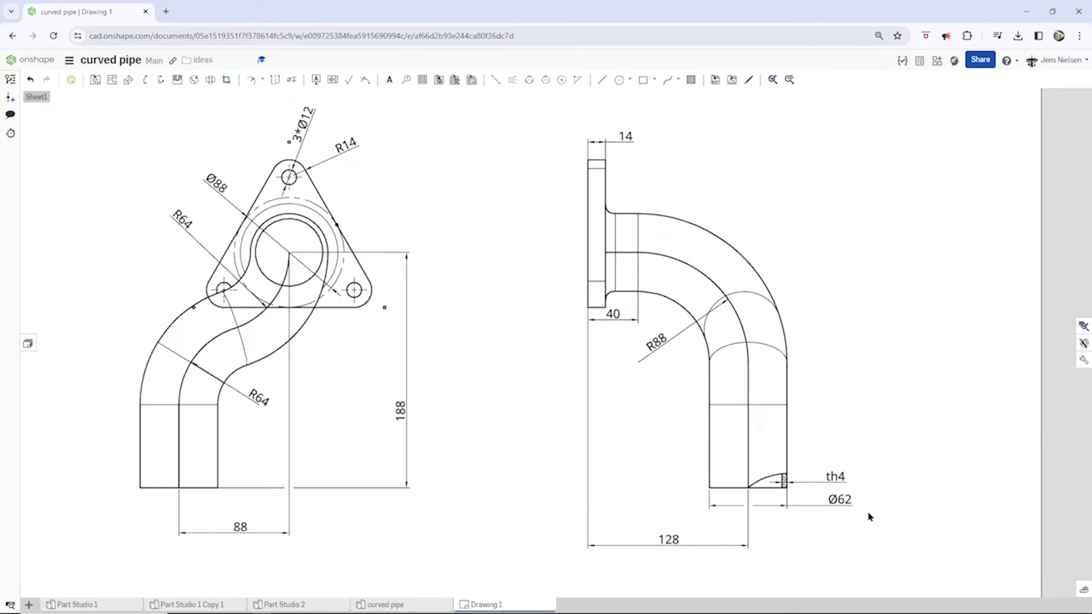
click(842, 476)
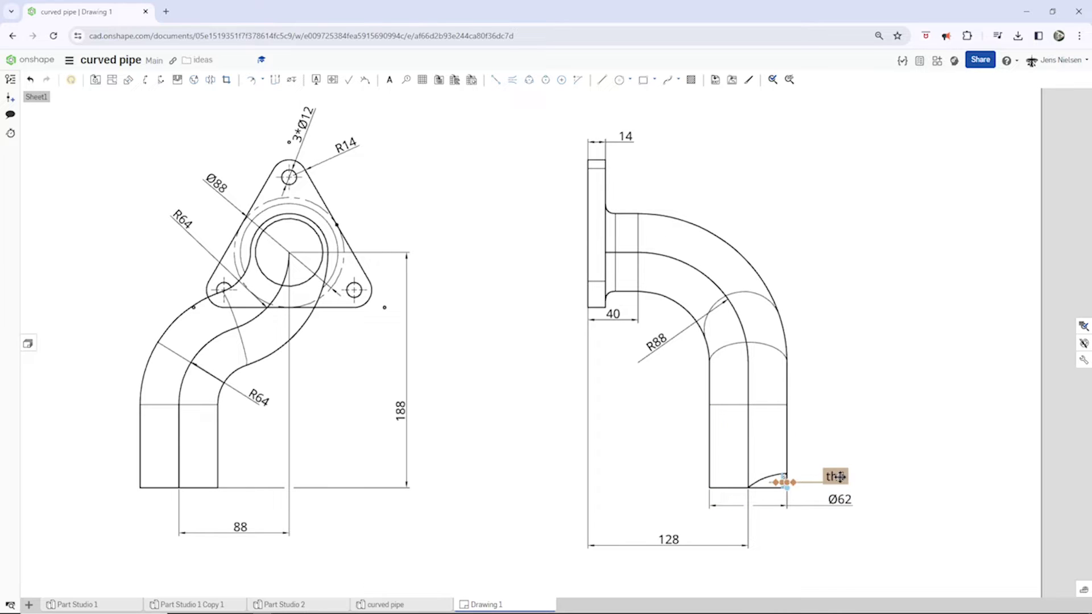
key(Escape)
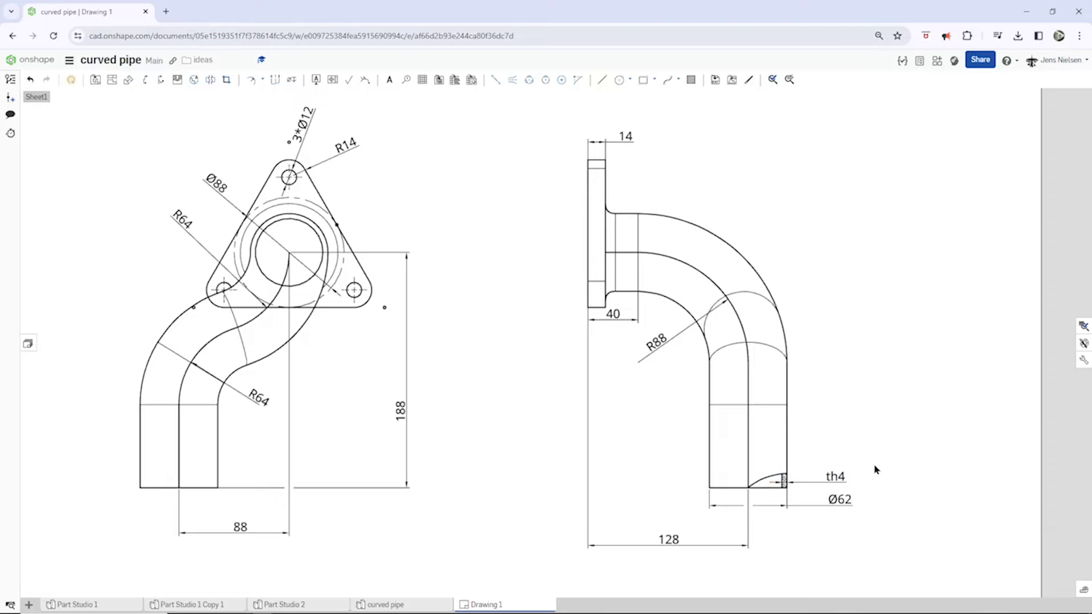
click(837, 500)
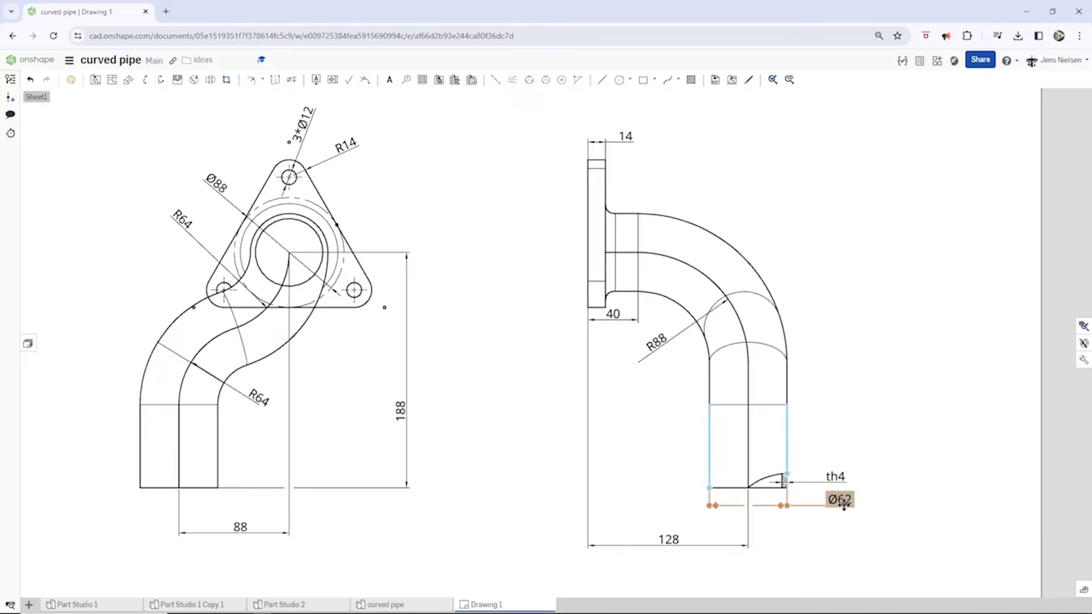
key(Escape)
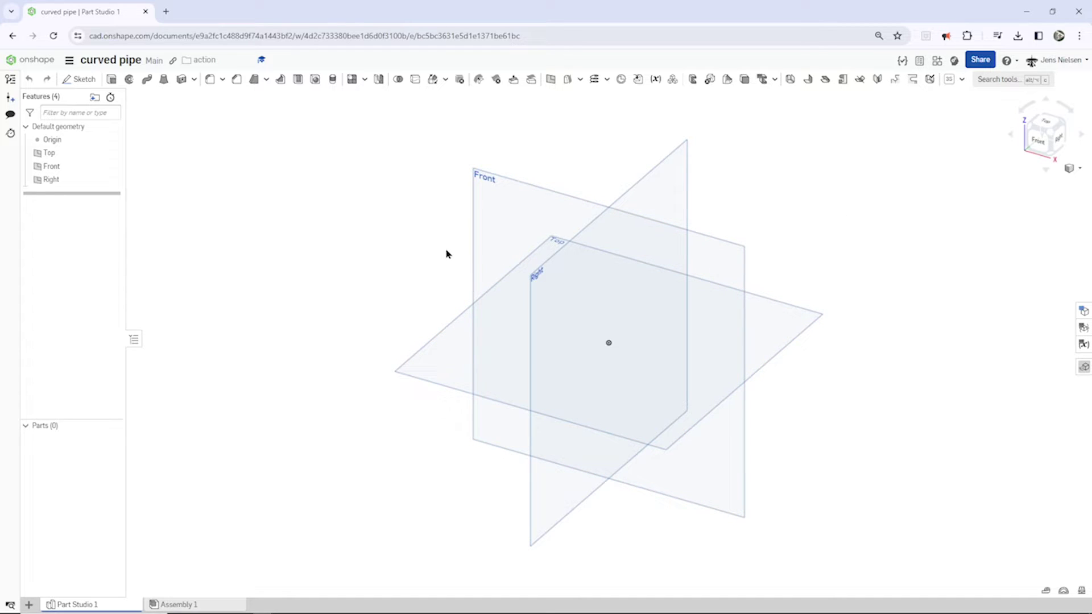
Start a new sketch on the Top plane, viewed straight on with the default planes hidden.
key(s)
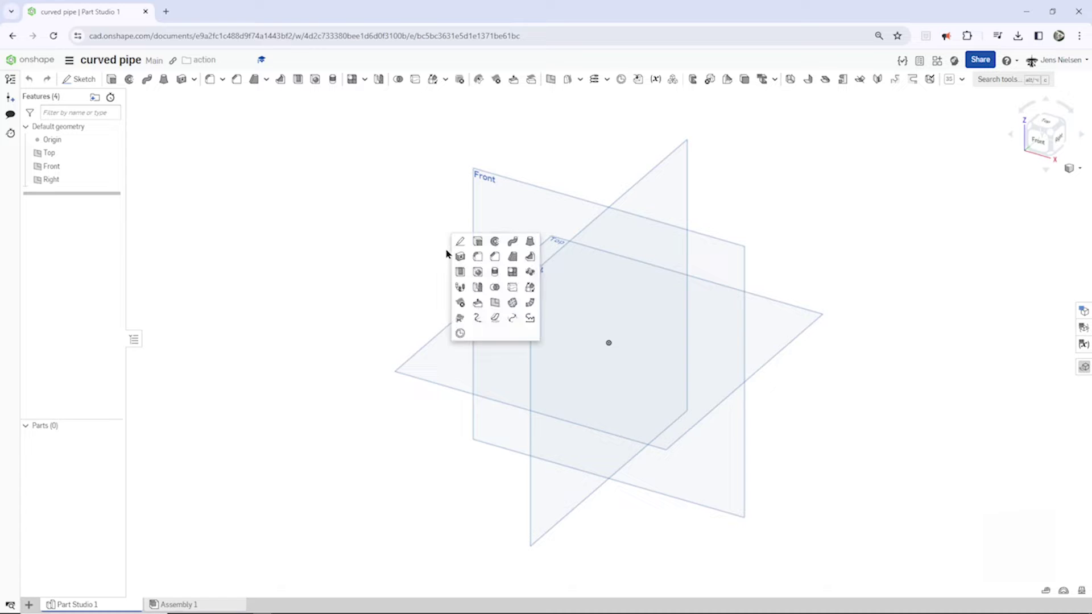
click(458, 242)
click(440, 337)
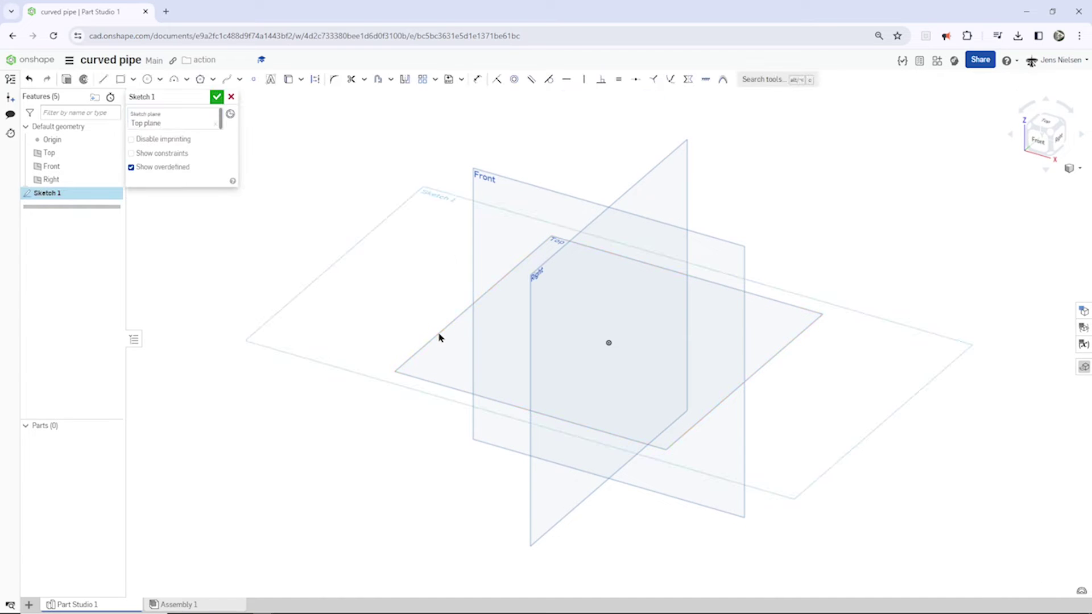
key(n)
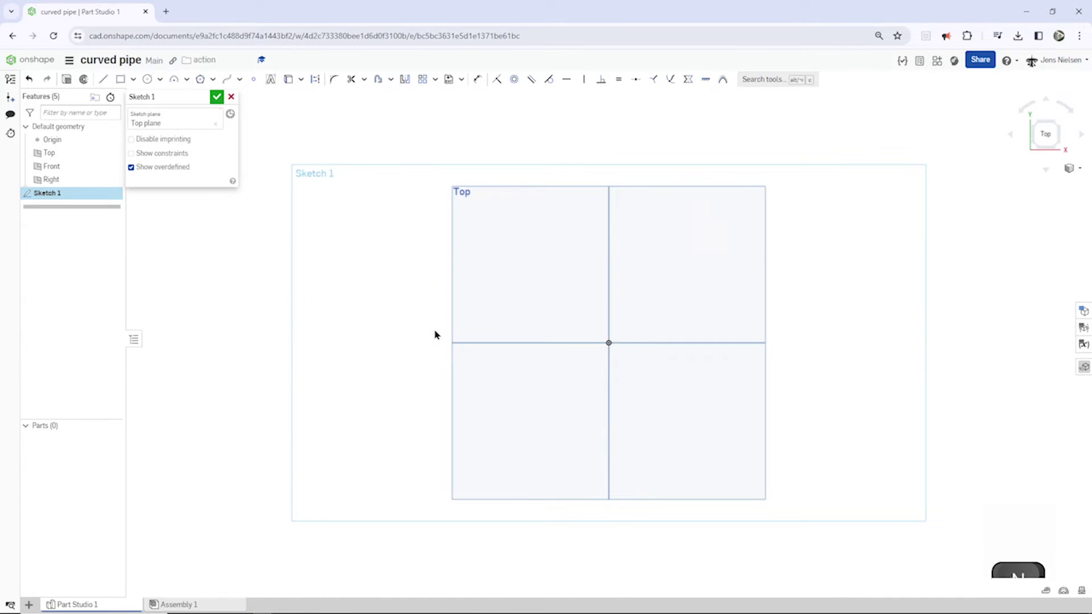
key(p)
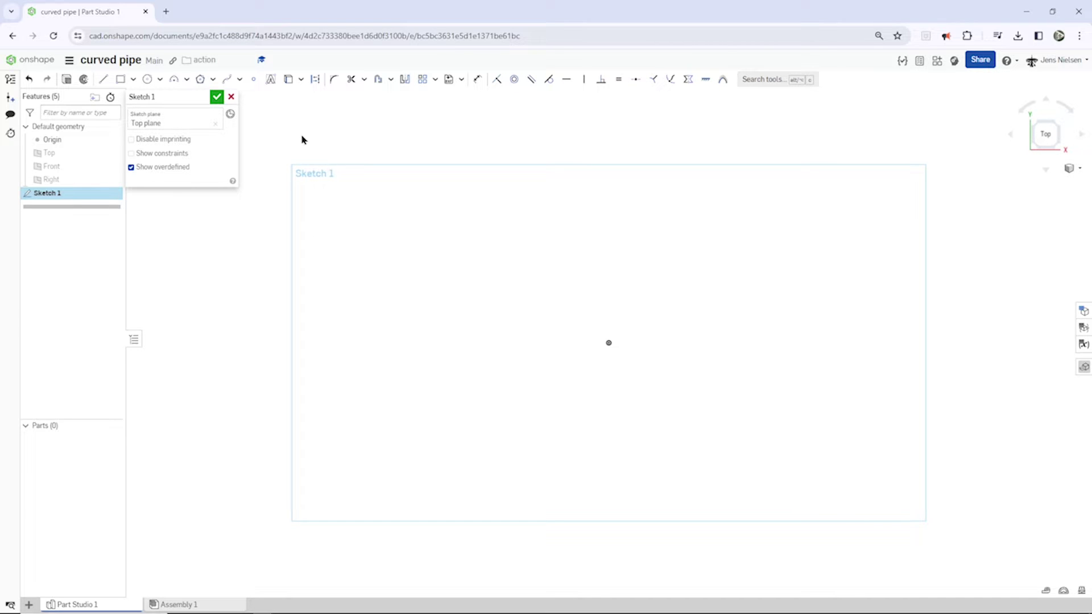
Draw a three-sided inscribed polygon around an 88 mm construction circle centred on the origin, and constrain its lower side horizontal.
click(200, 79)
click(608, 344)
scroll(646, 281, down, 3)
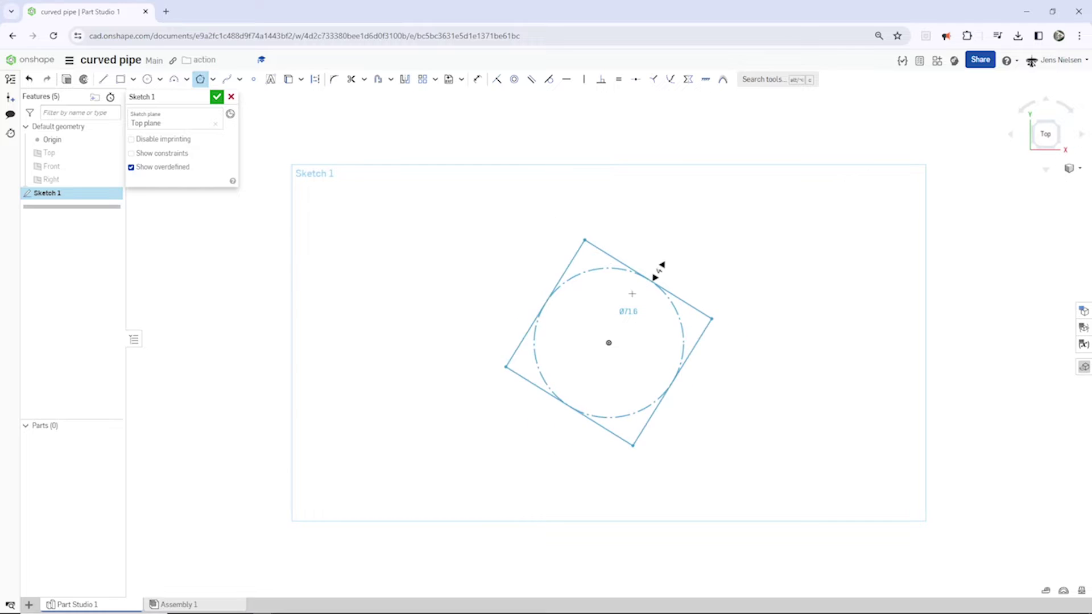
click(649, 278)
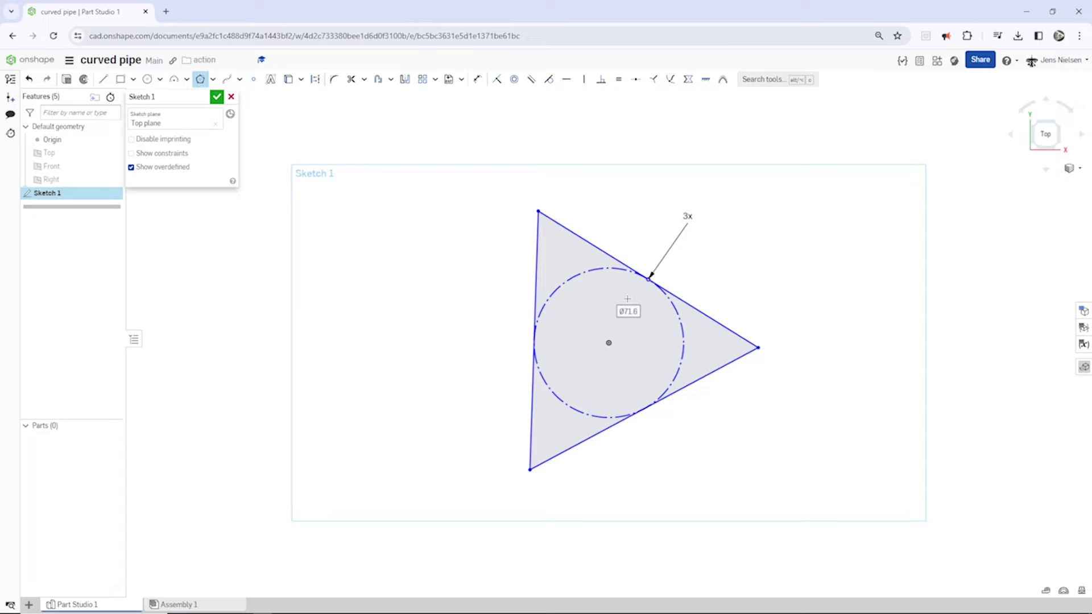
text(88)
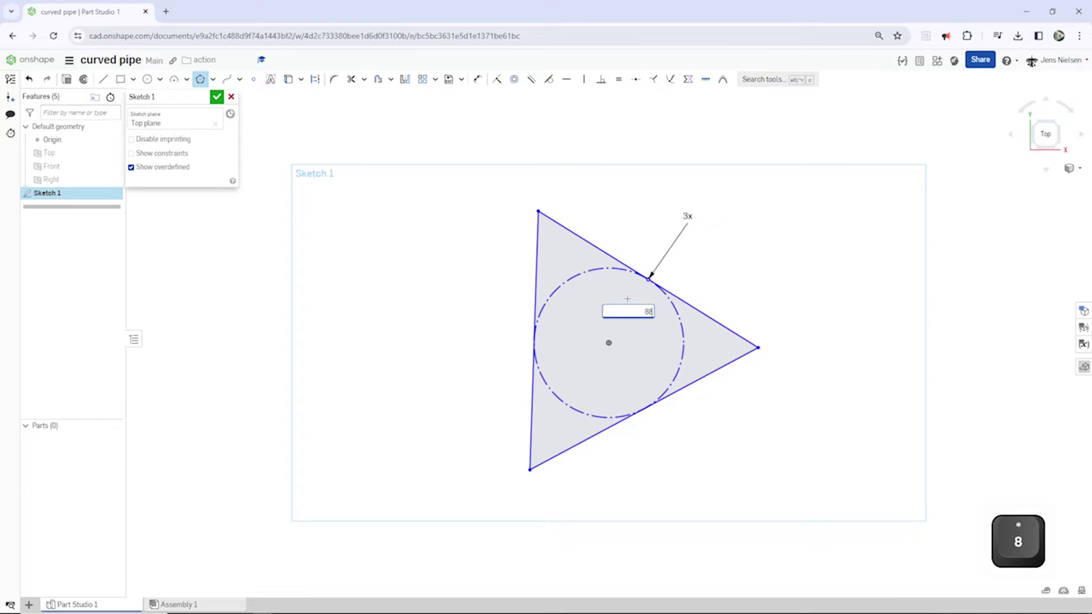
key(Return)
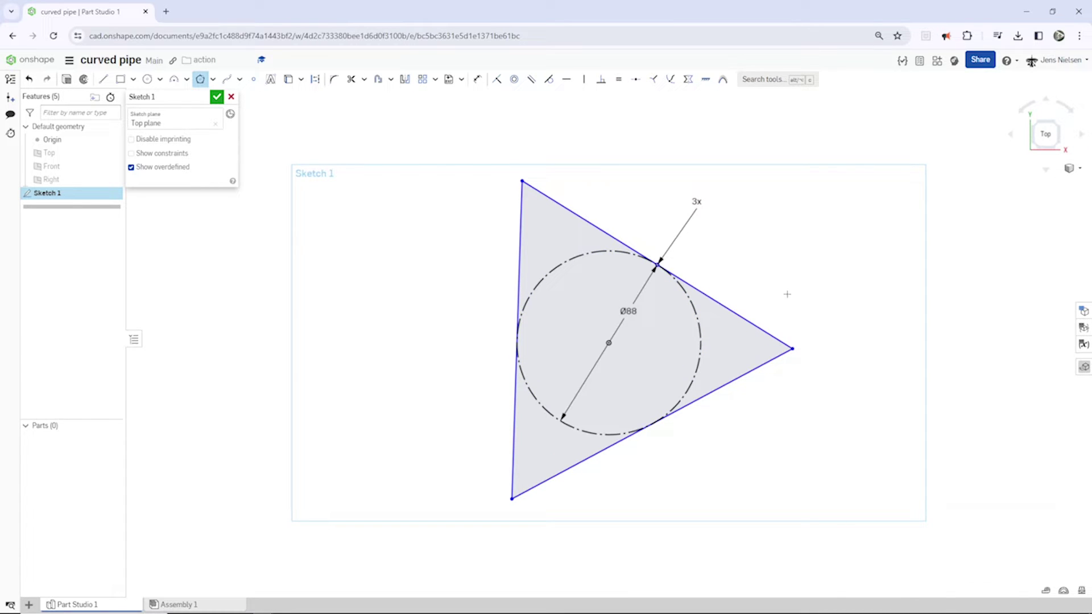
key(Escape)
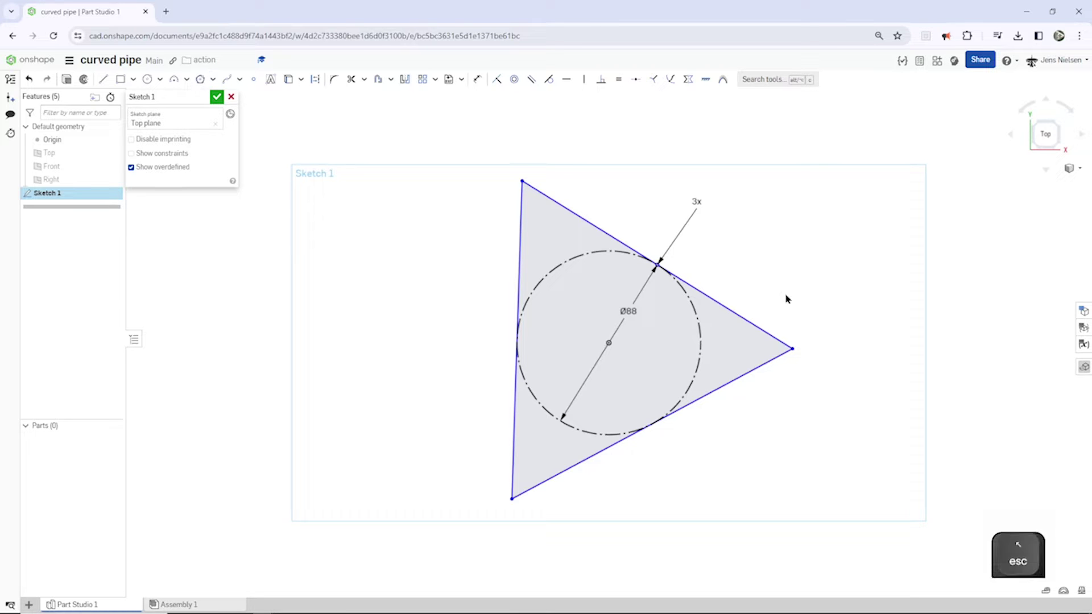
key(h)
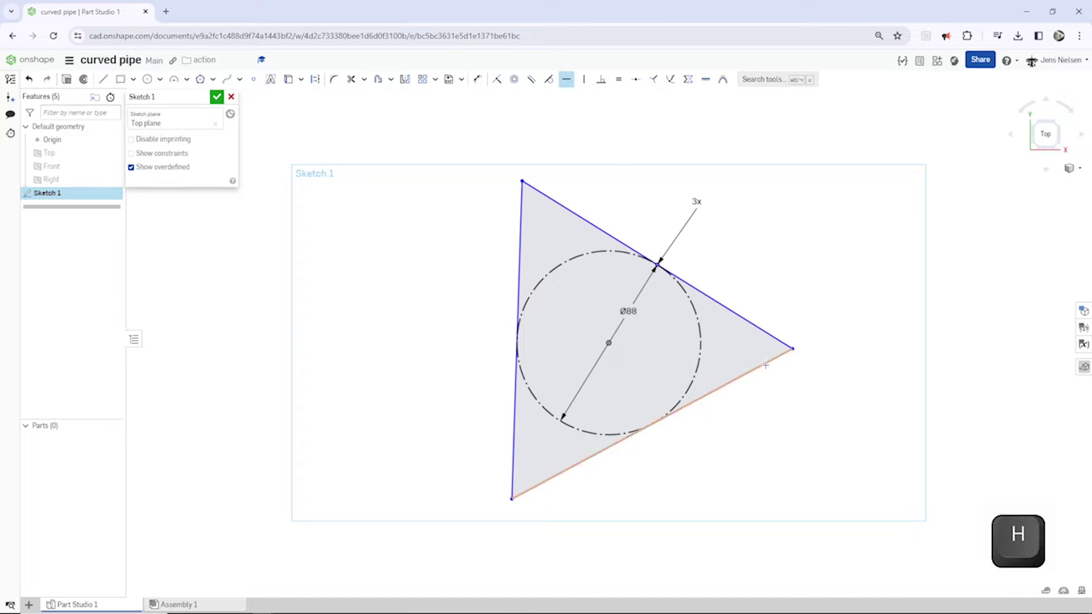
click(771, 361)
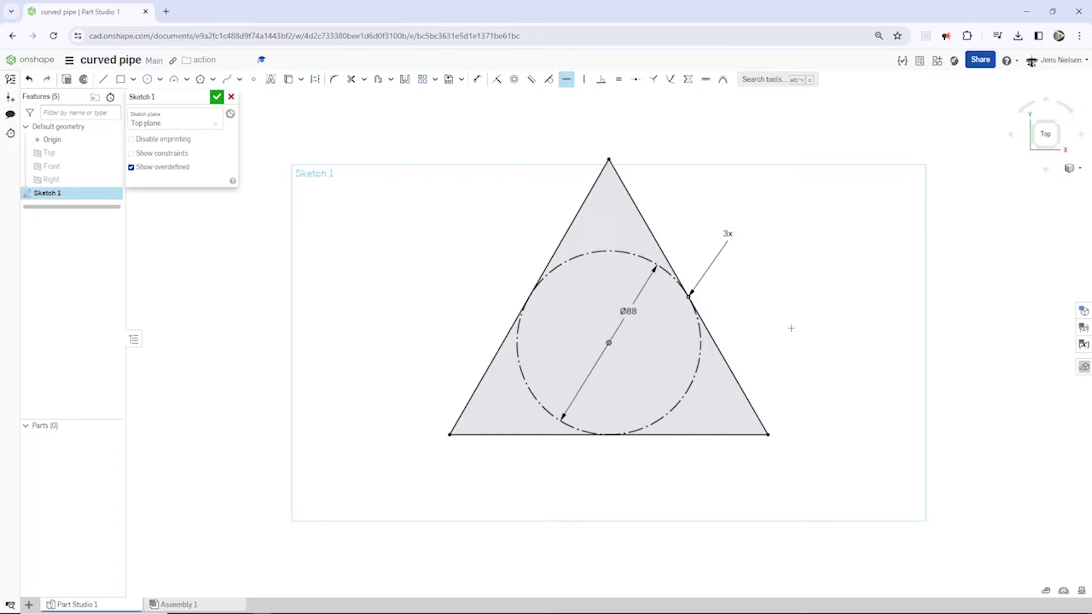
Fillet all three corners of the triangle with a 14 mm radius.
click(333, 81)
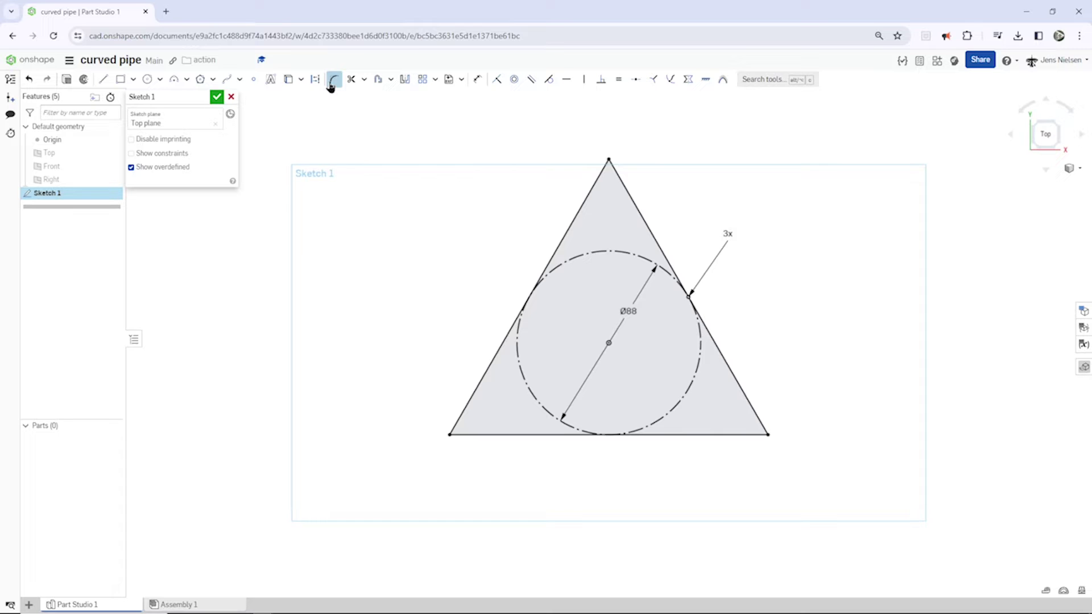
click(608, 162)
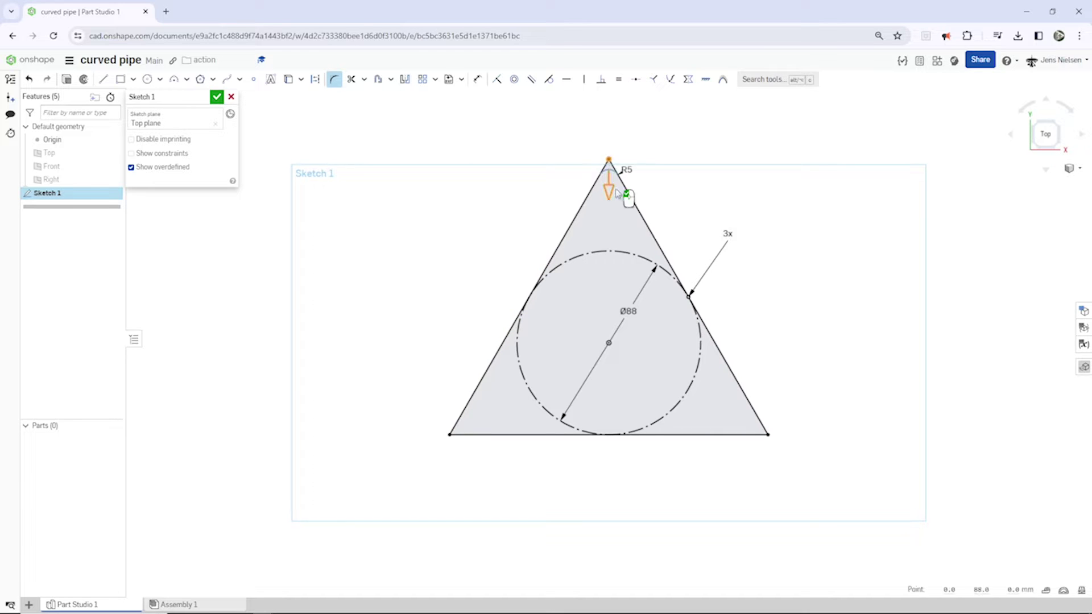
click(767, 430)
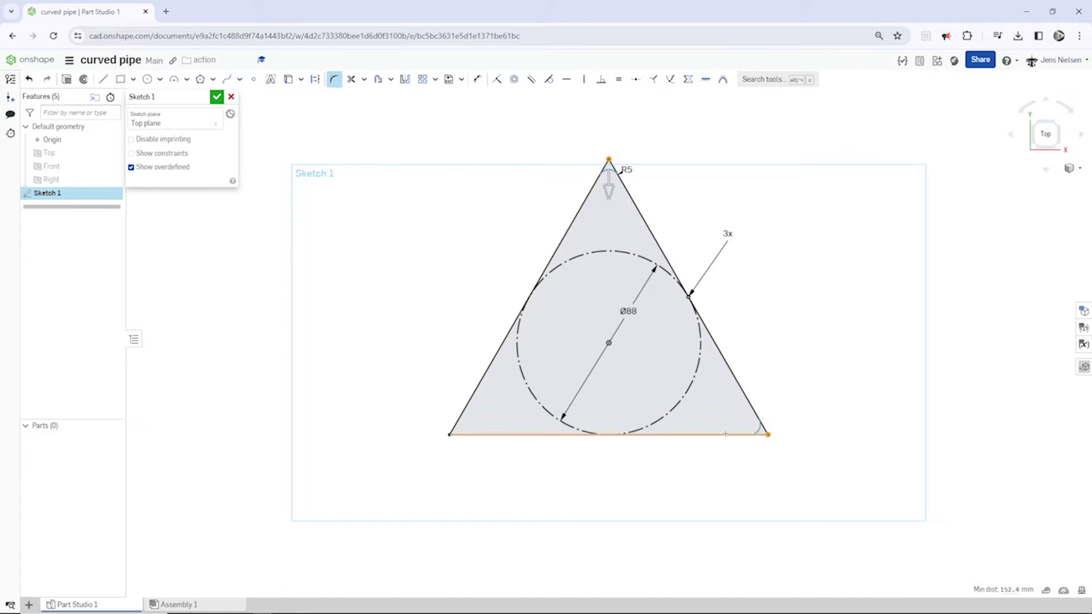
click(448, 435)
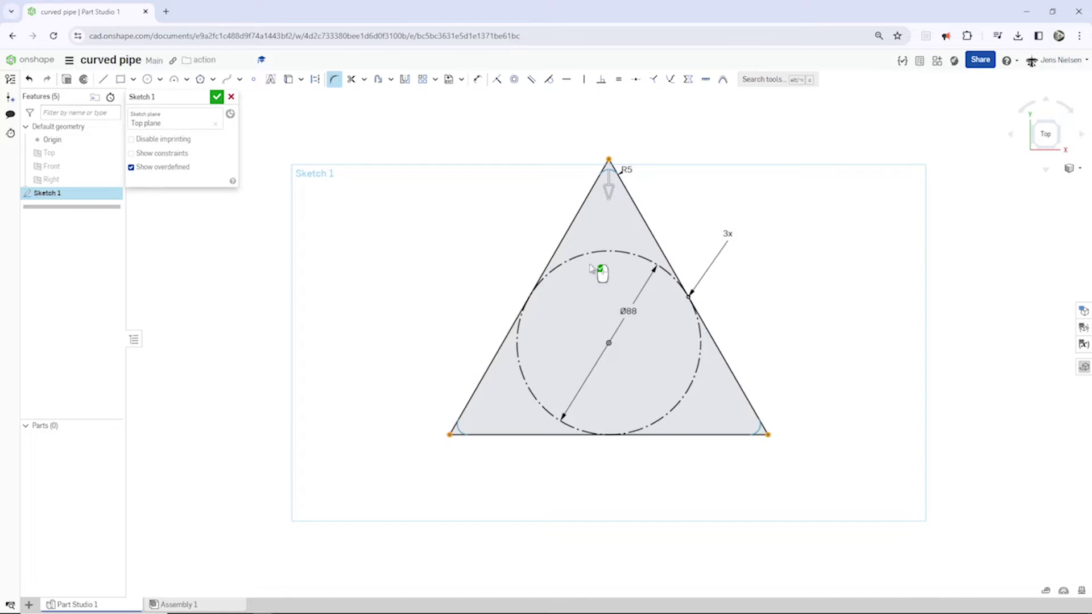
double_click(626, 170)
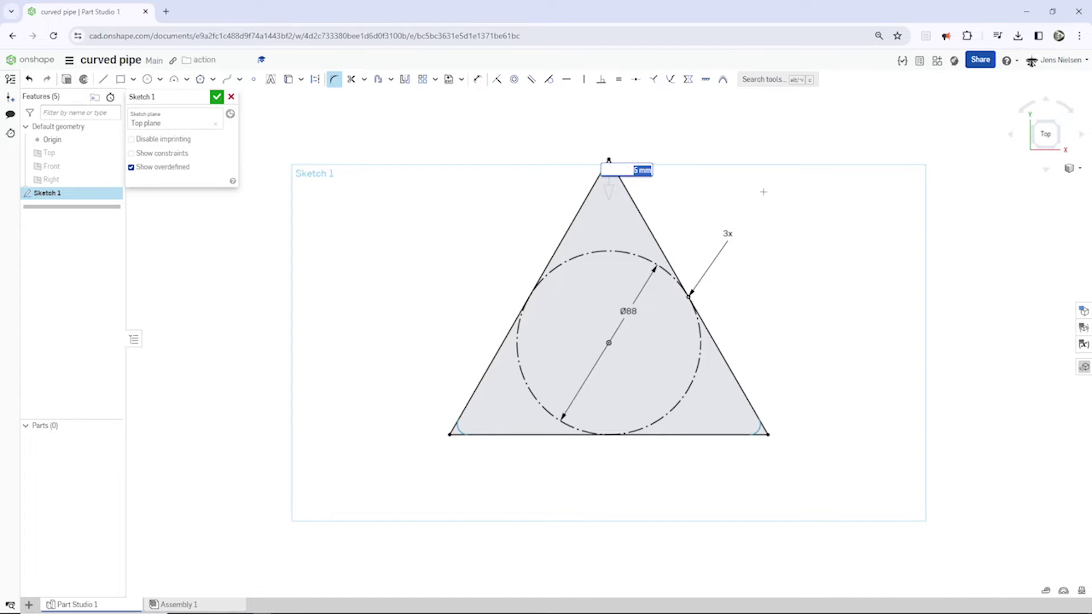
text(14)
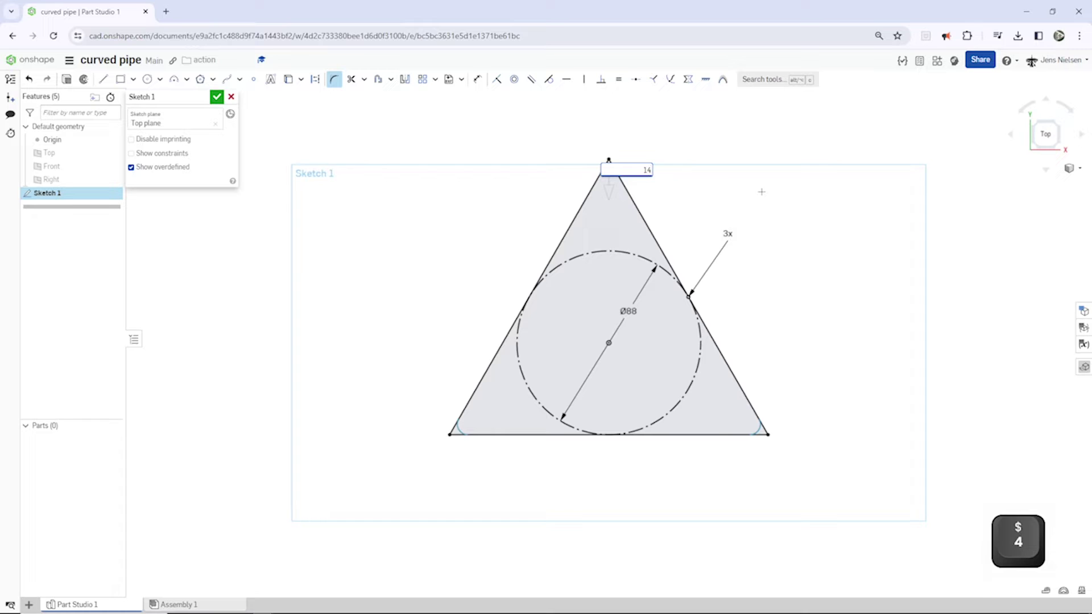
key(Return)
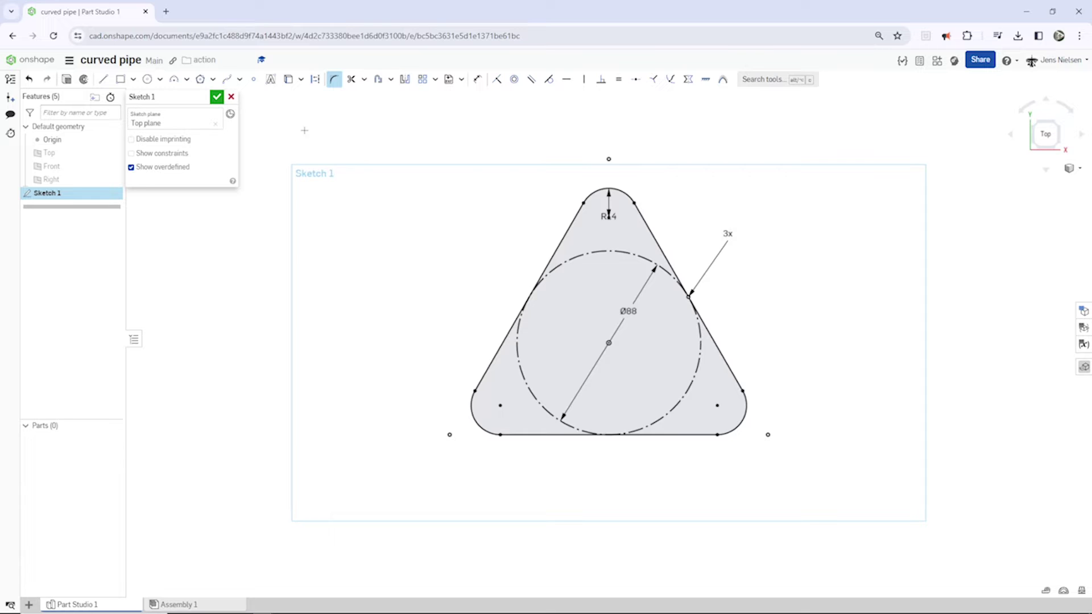
Draw a 54 mm diameter circle centred on the origin and finish the flange sketch.
key(c)
click(609, 342)
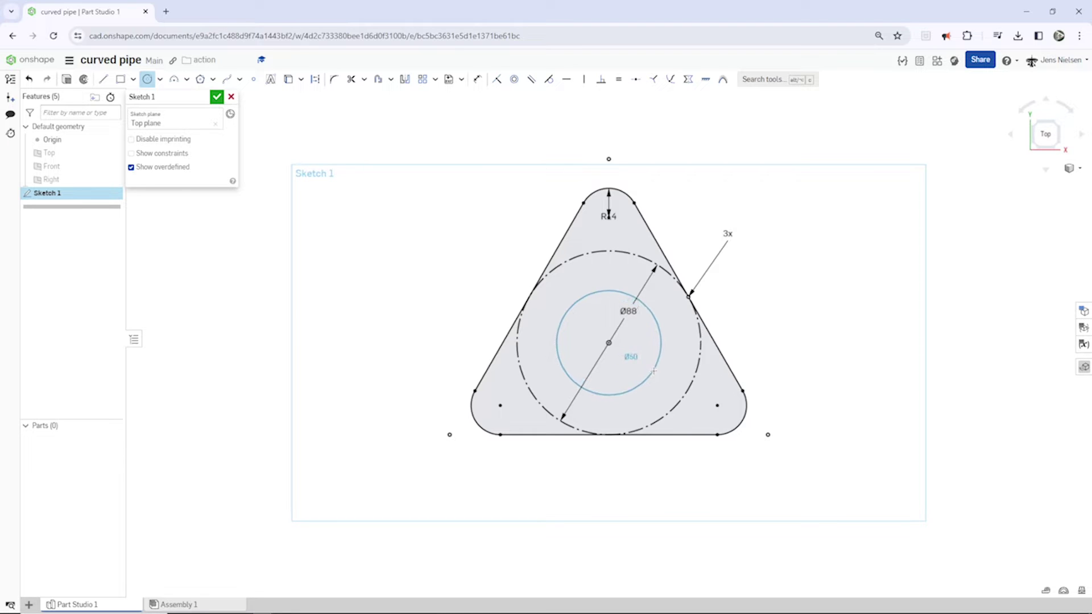
click(654, 372)
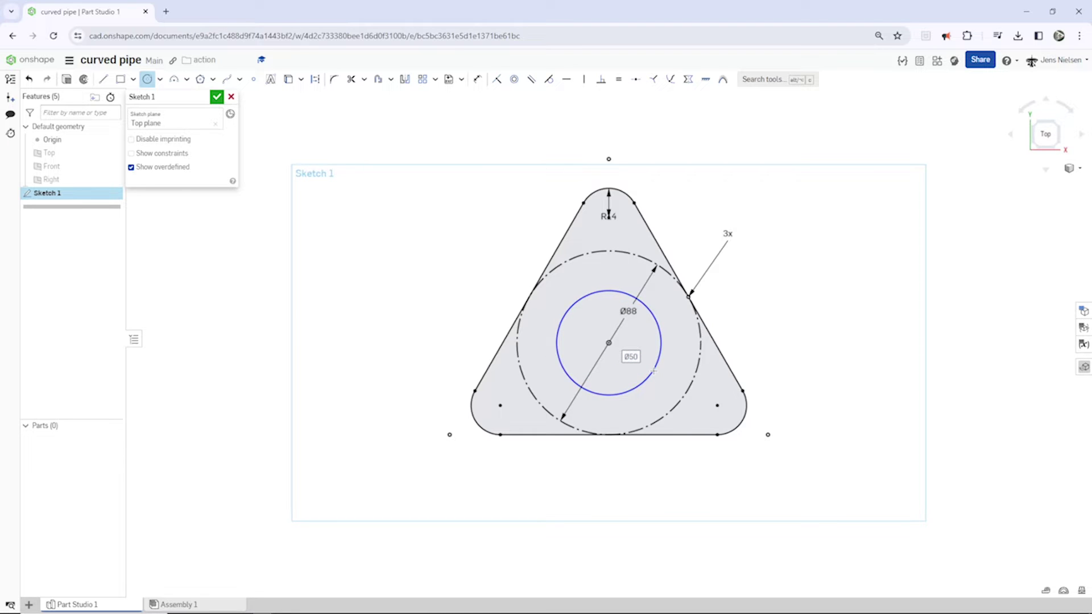
text(54)
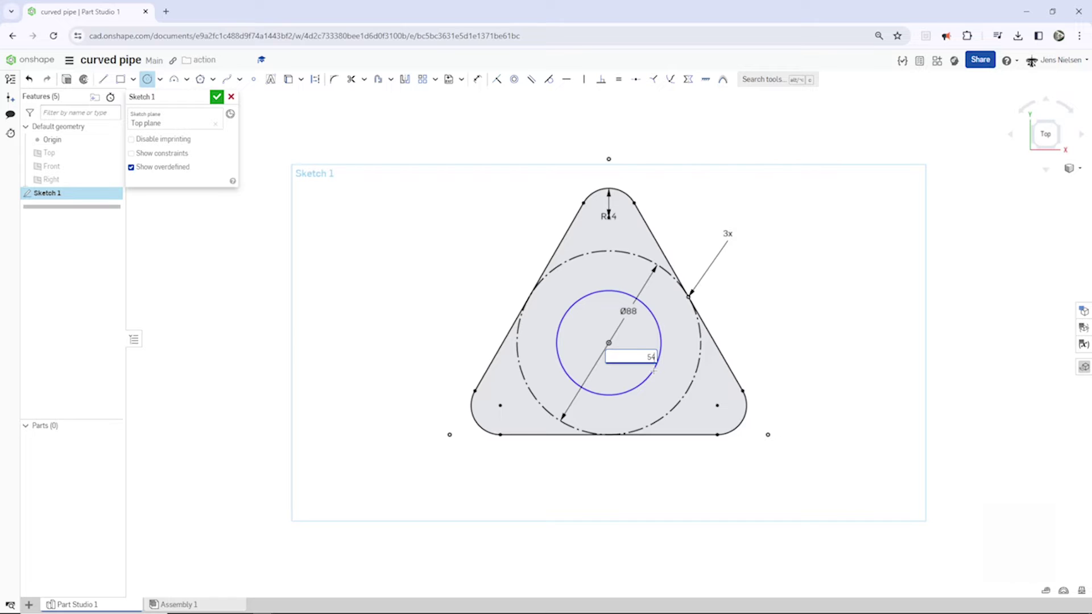
key(Return)
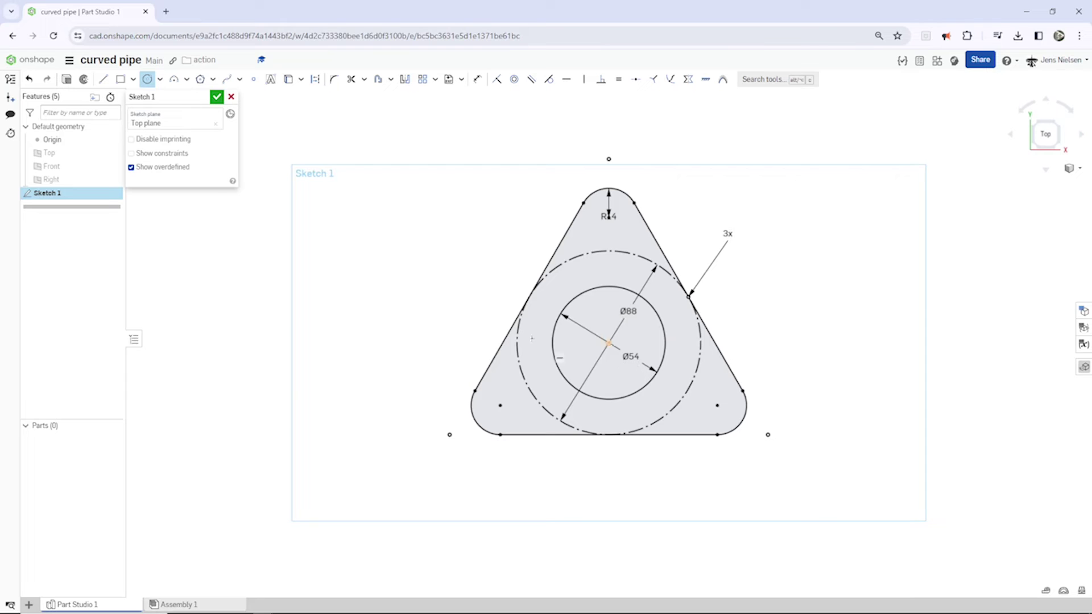
click(217, 96)
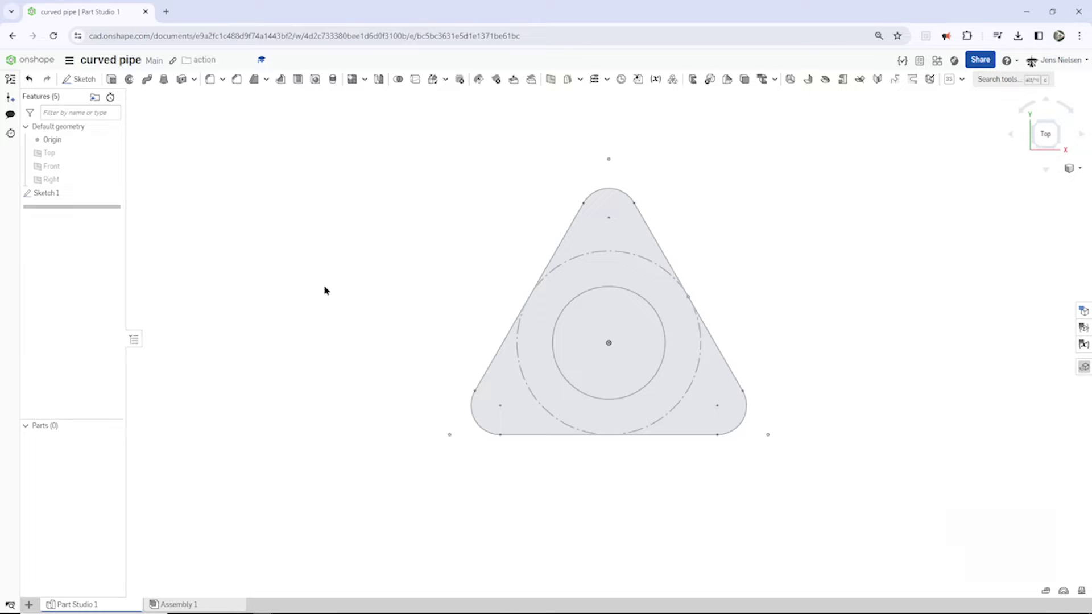
Extrude the triangular flange region around the central circle as a new solid with a depth of 14 mm.
key(shift+e)
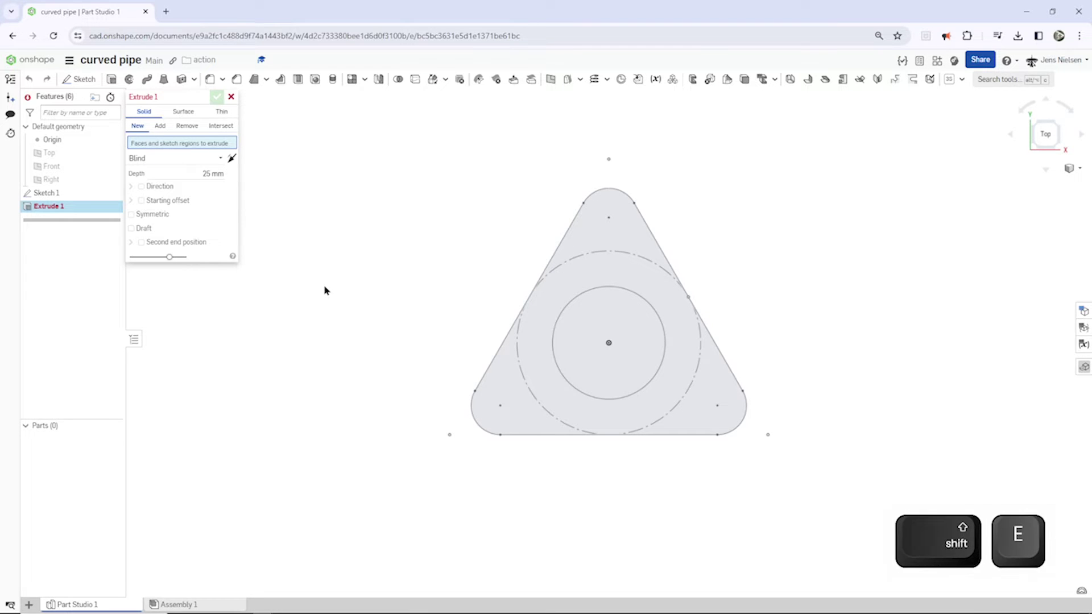
click(529, 365)
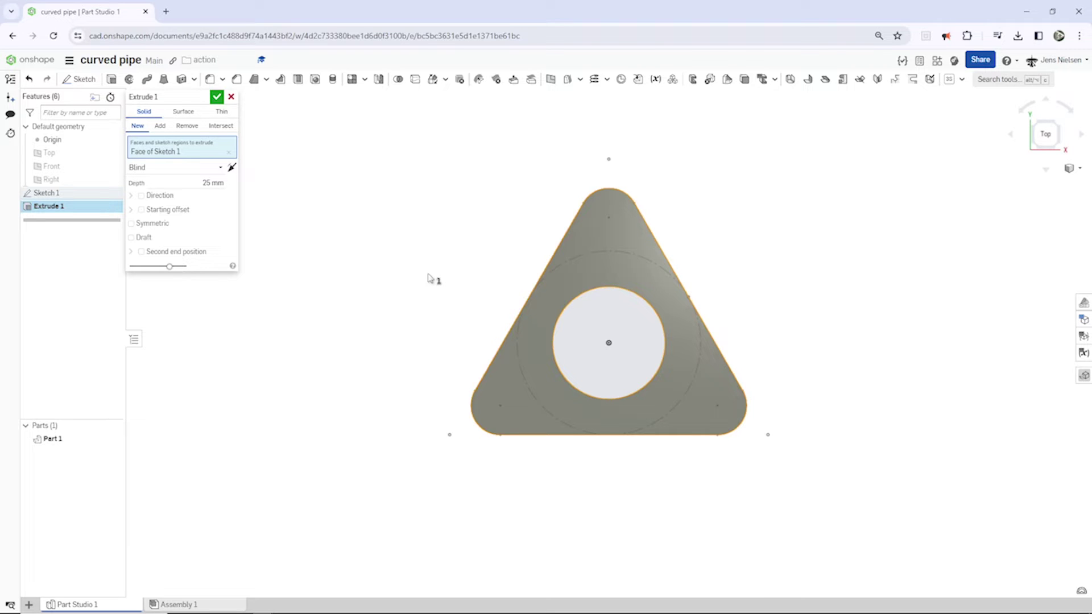
click(214, 183)
text(14)
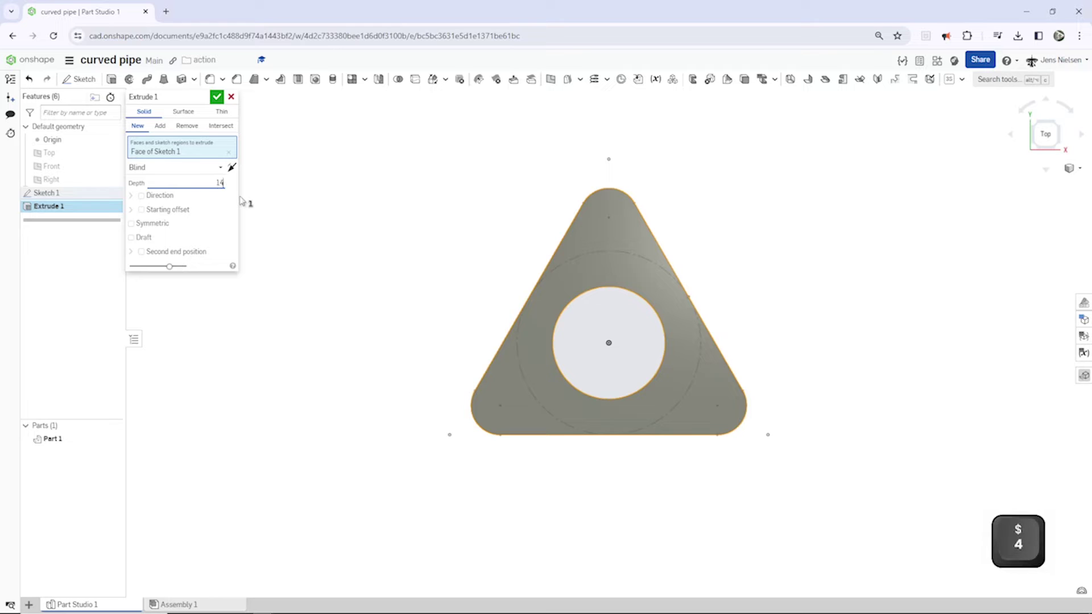
key(Return)
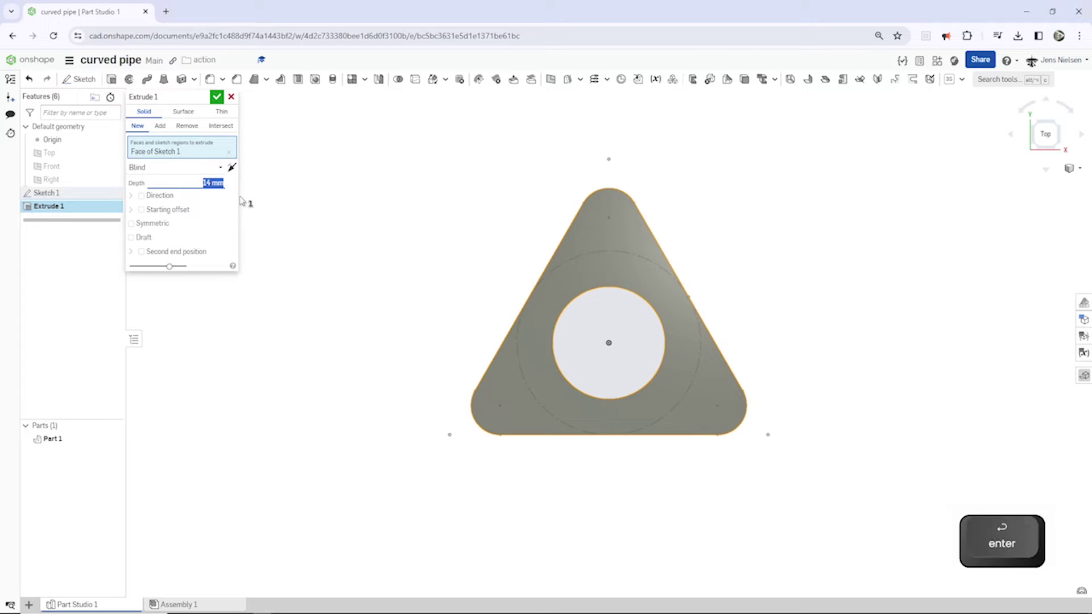
click(216, 98)
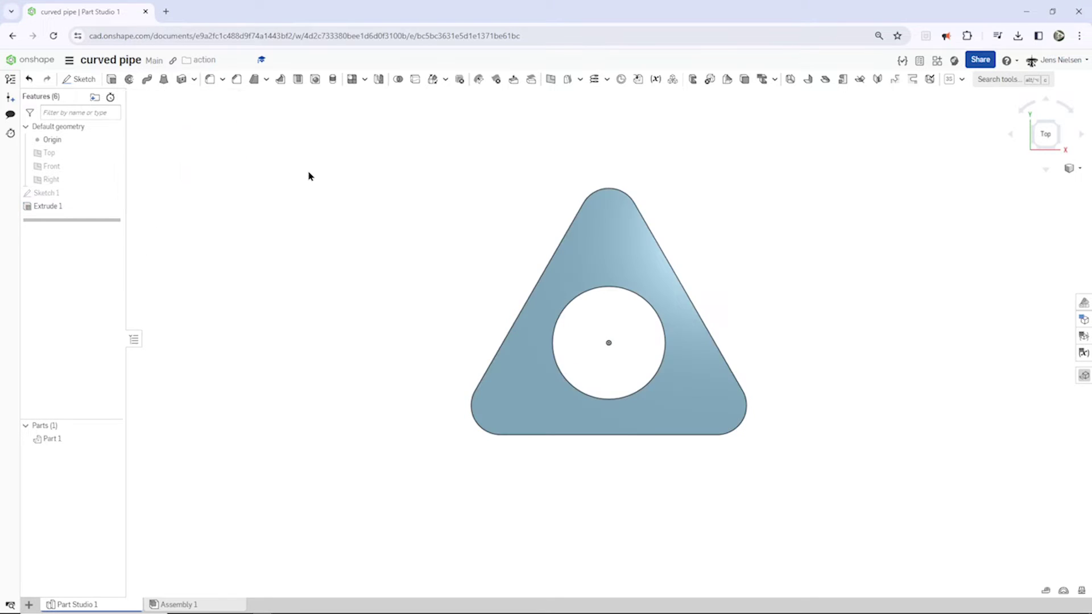
Edit the flange extrusion to reverse its direction so the plate extends below the sketch plane.
right_drag(333, 221, 237, 242)
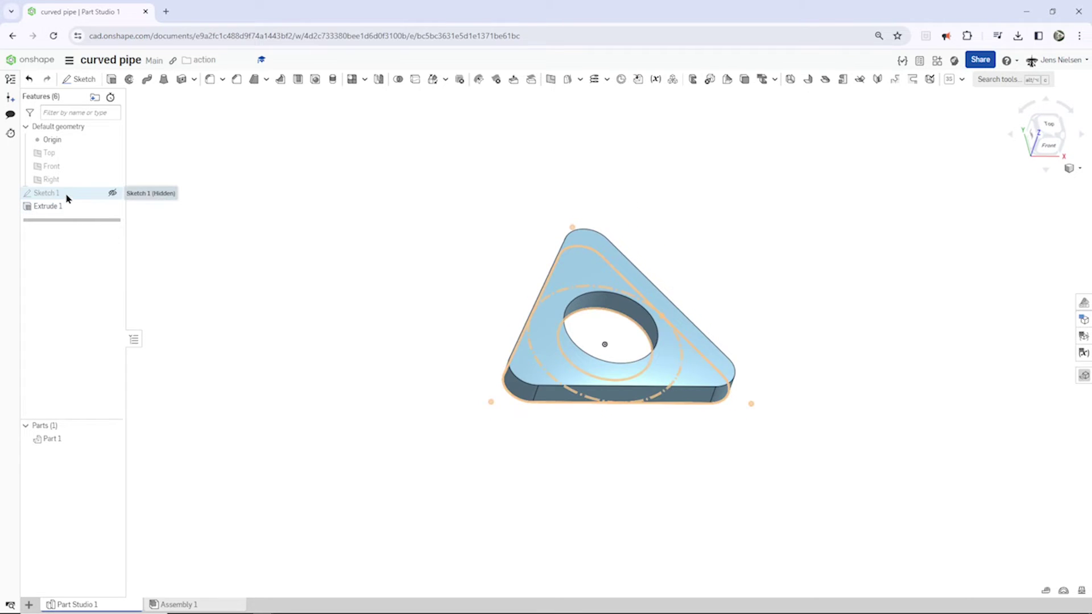
right_click(67, 209)
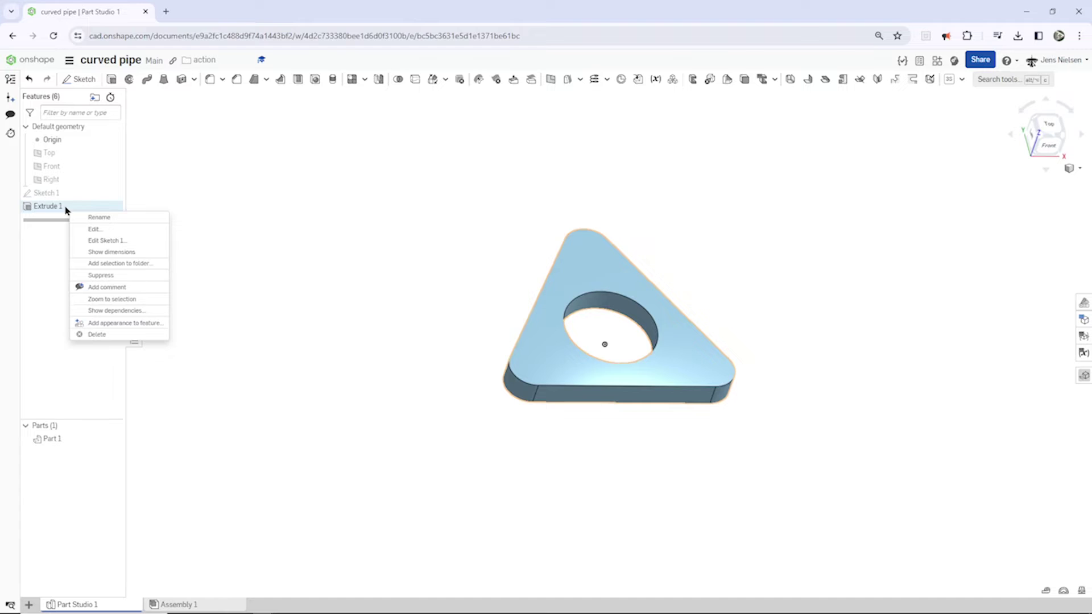
click(106, 230)
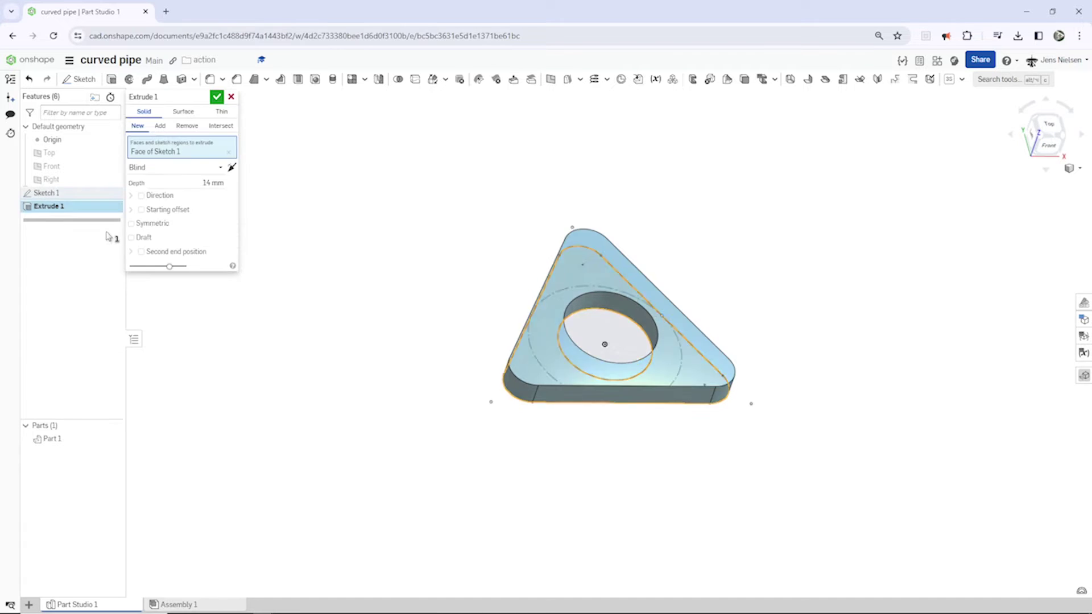
click(232, 168)
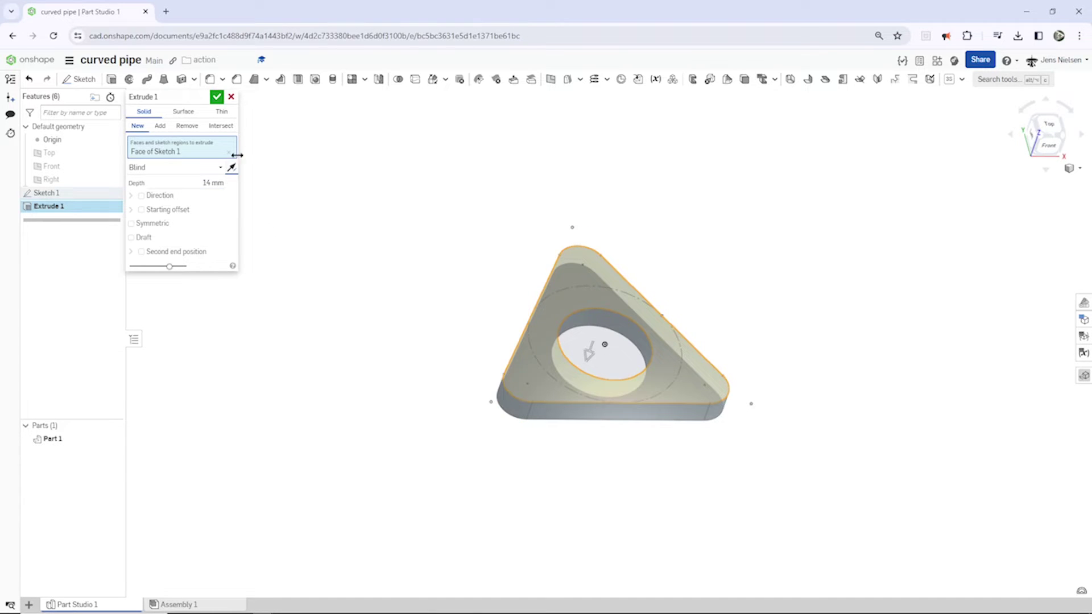
click(215, 99)
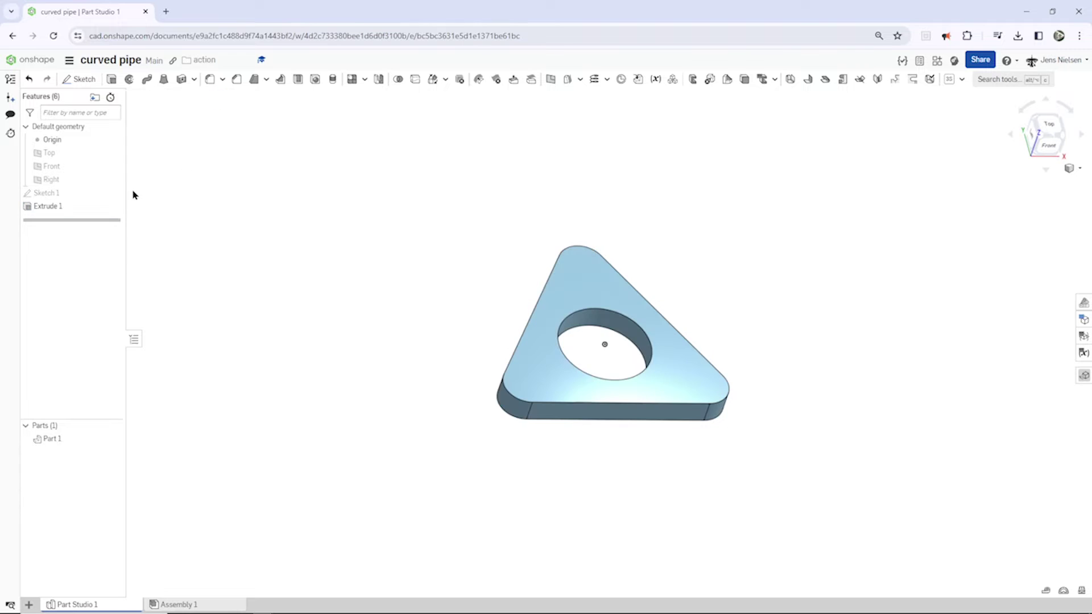
Show the flange sketch and cut simple 12 mm through-all holes at the centre points of its three rounded corners.
click(113, 194)
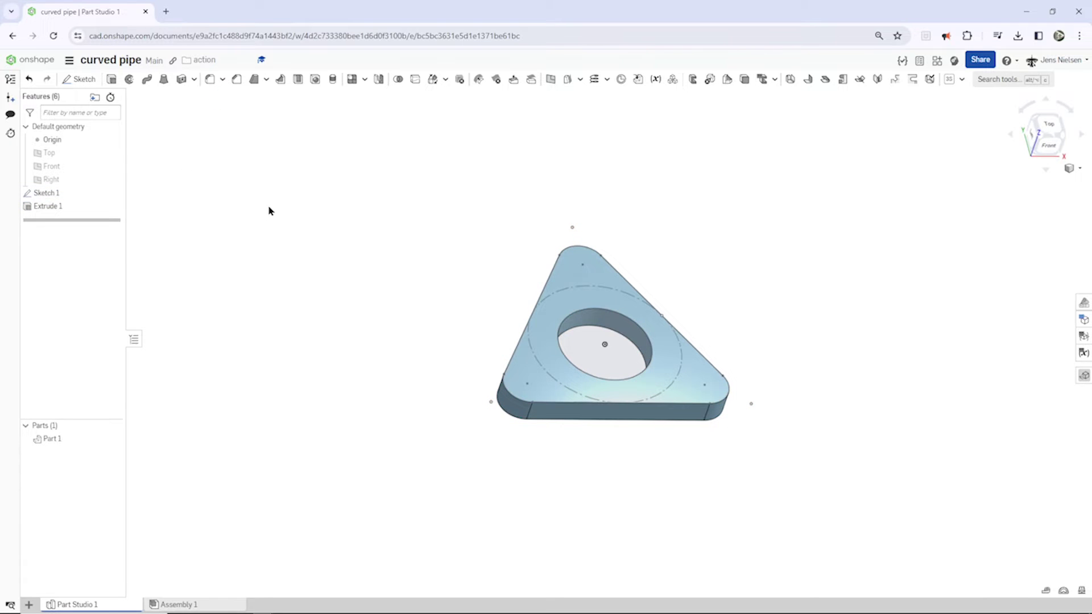
click(316, 83)
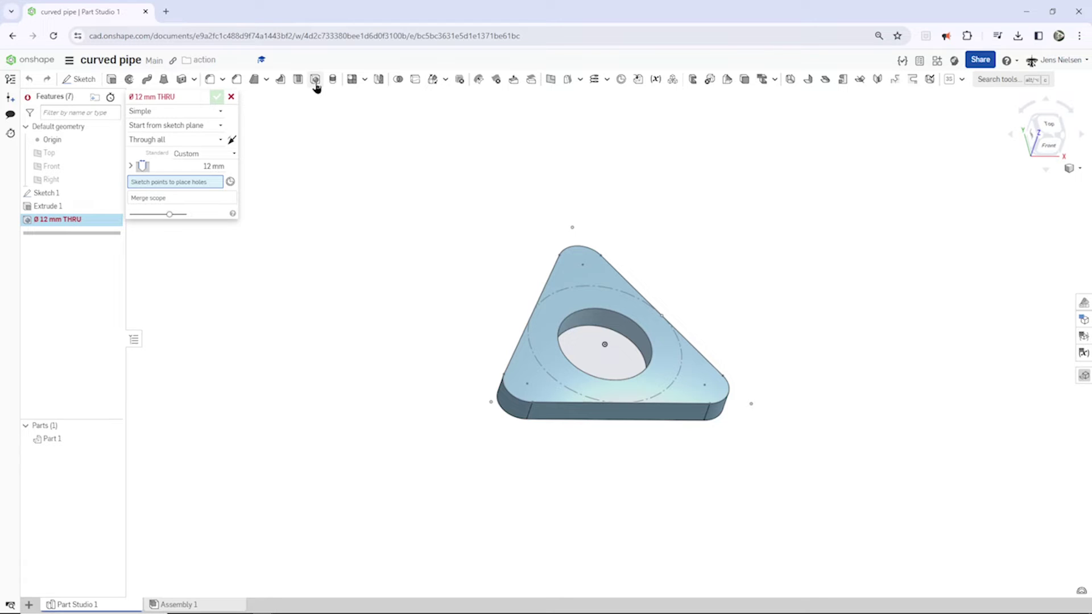
click(584, 267)
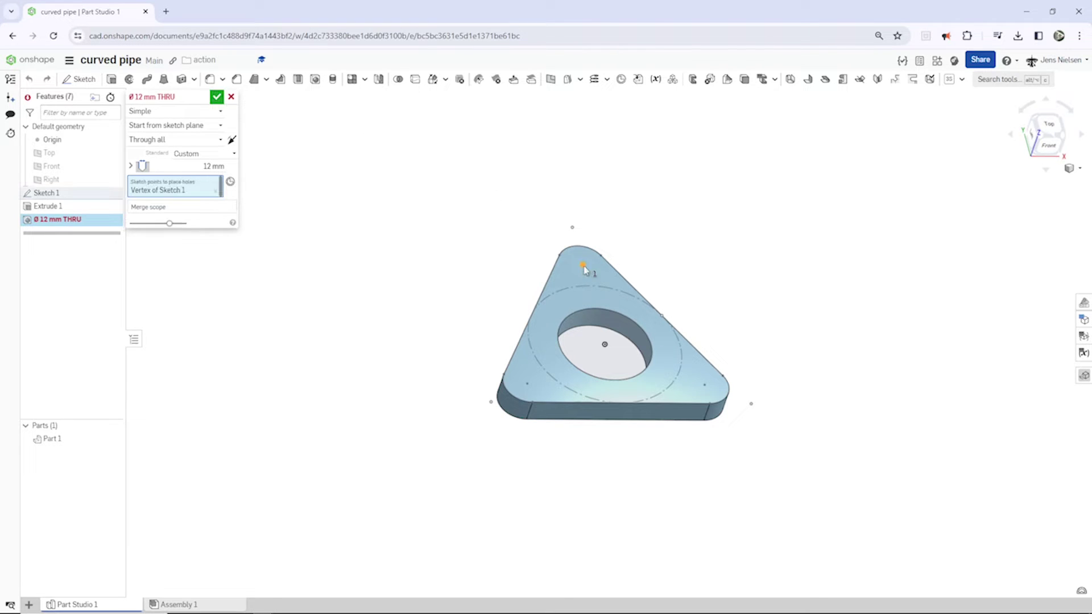
click(528, 385)
click(705, 385)
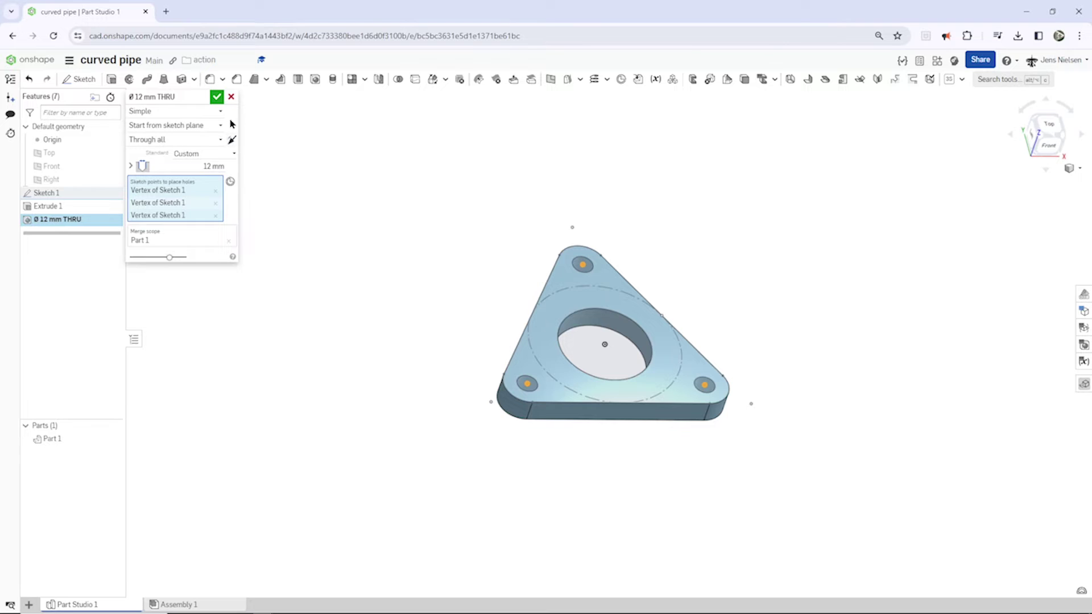
click(217, 98)
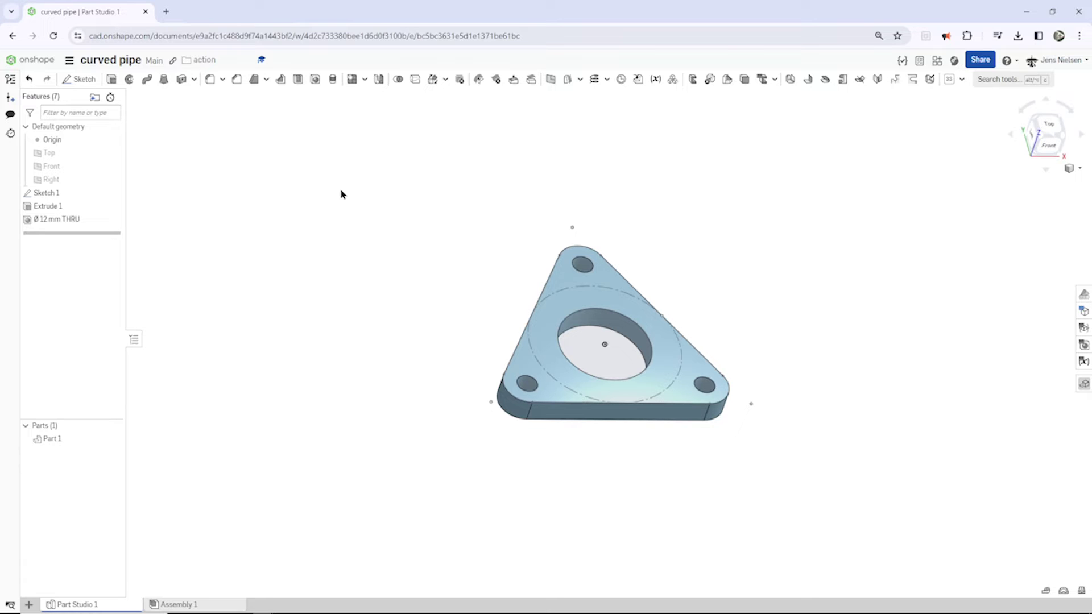
Start a new sketch on the Right plane, with the view turned to face the plane from the left side of the model.
click(83, 80)
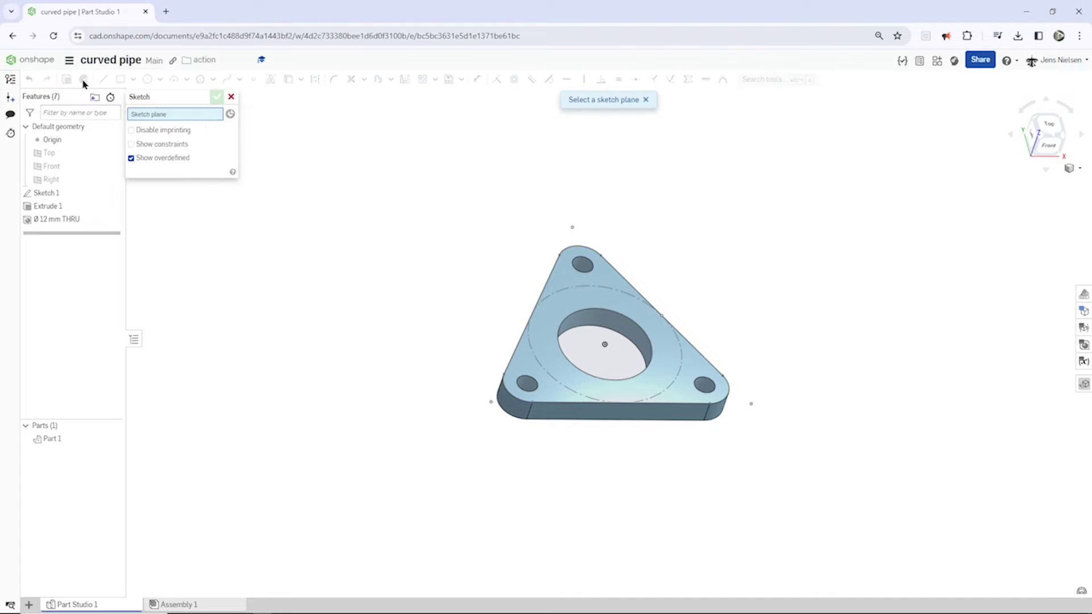
key(Left)
key(Left)
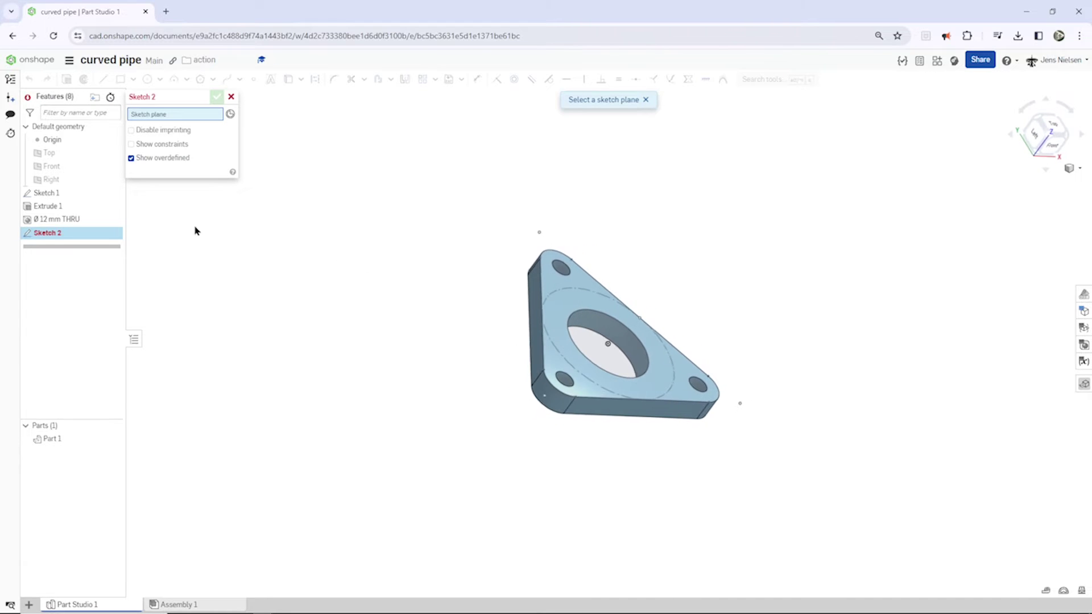
click(59, 184)
key(Left)
key(Left)
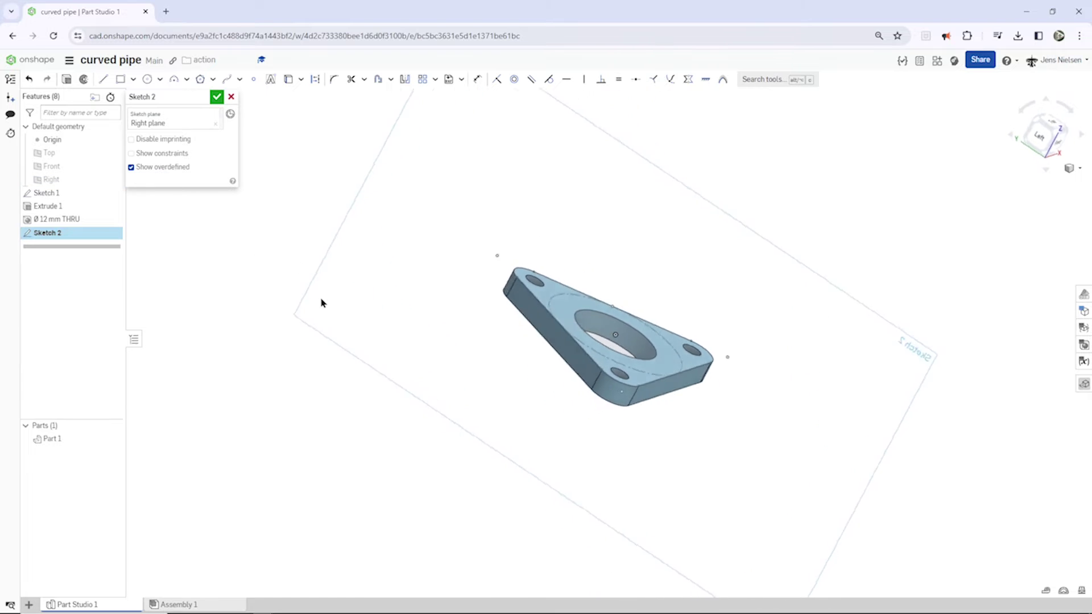
key(Left)
key(Left)
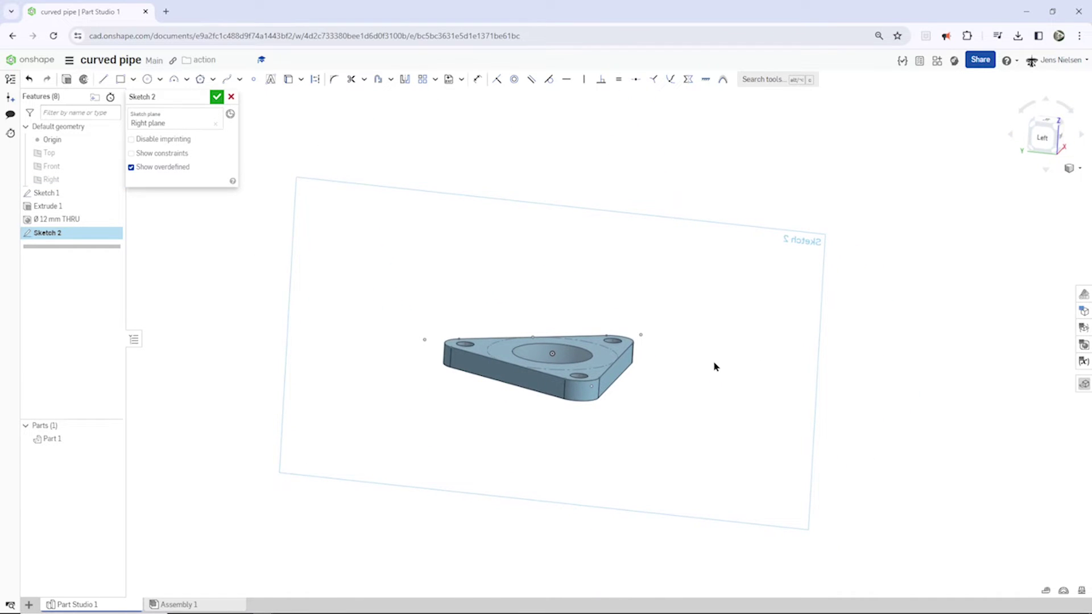
Sketch the pipe path: a vertical line about 46 mm up from the origin, a tangent arc of about 84 mm radius, and a horizontal line about 132 mm.
key(l)
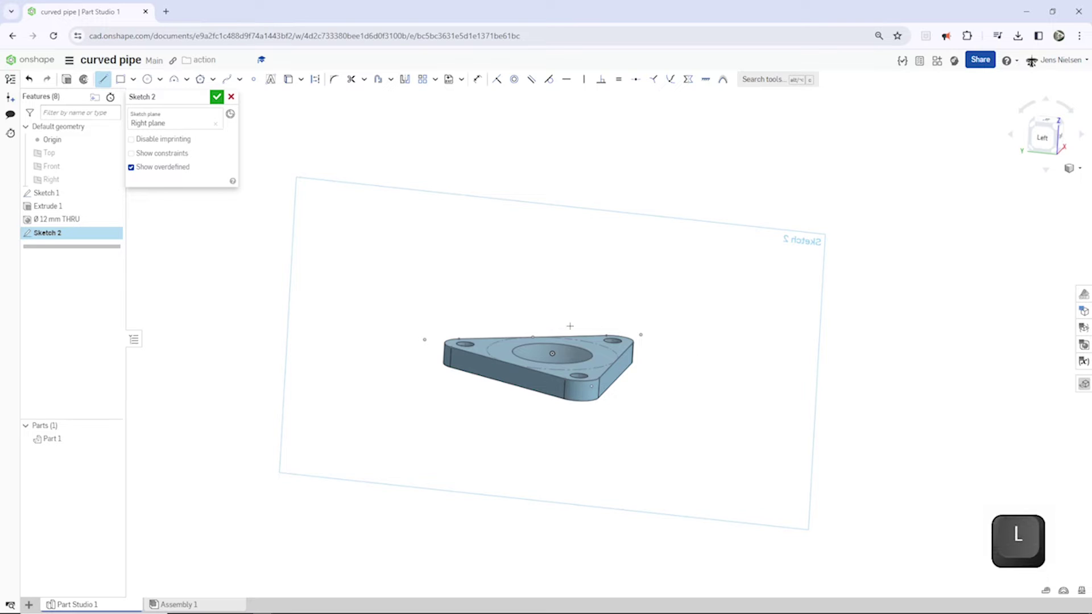
click(553, 353)
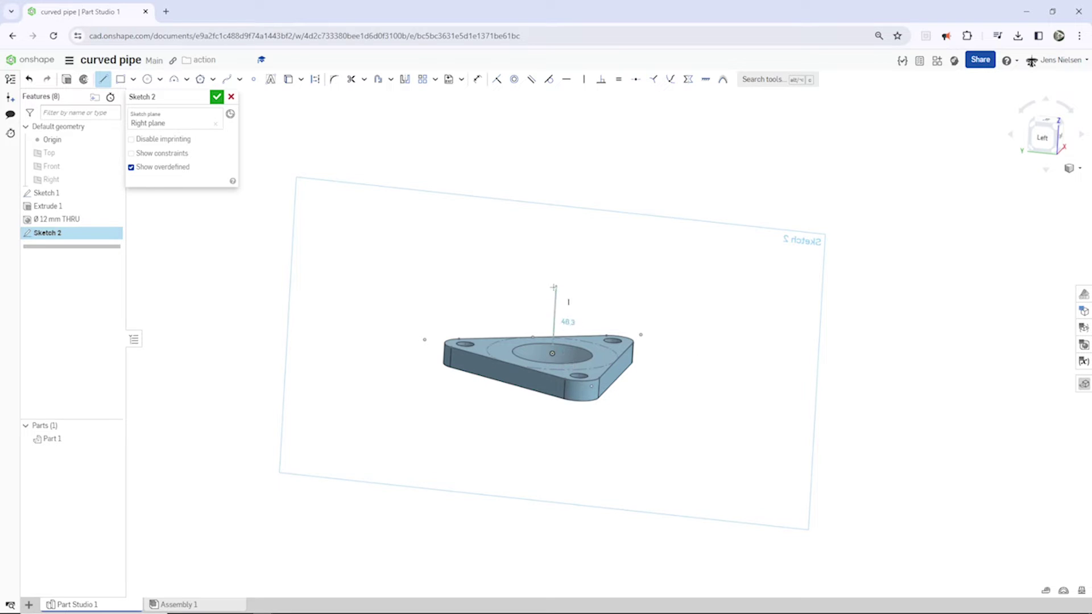
click(554, 287)
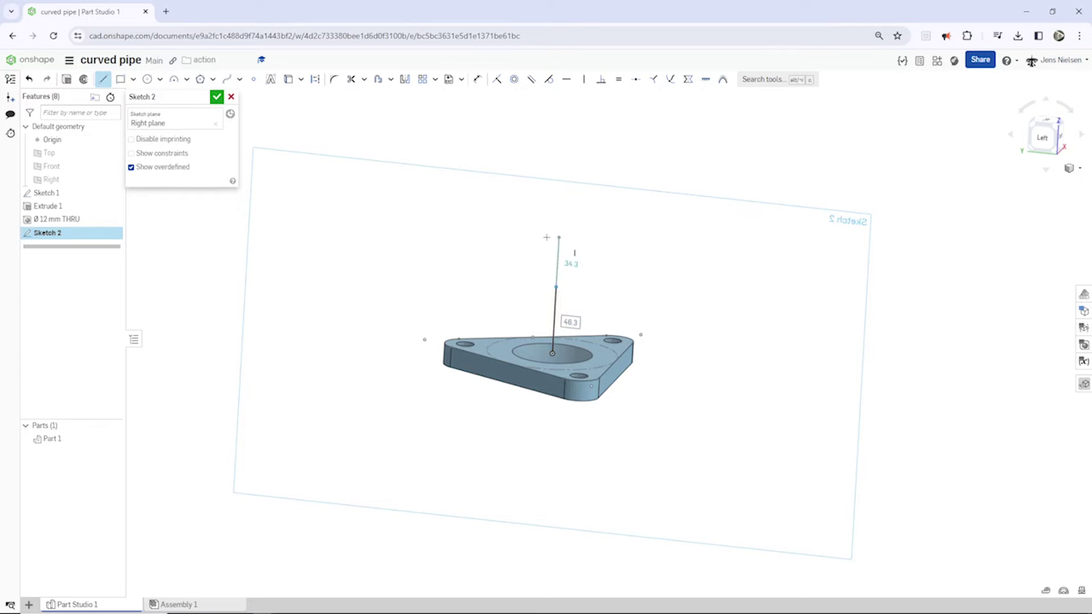
key(t)
click(556, 287)
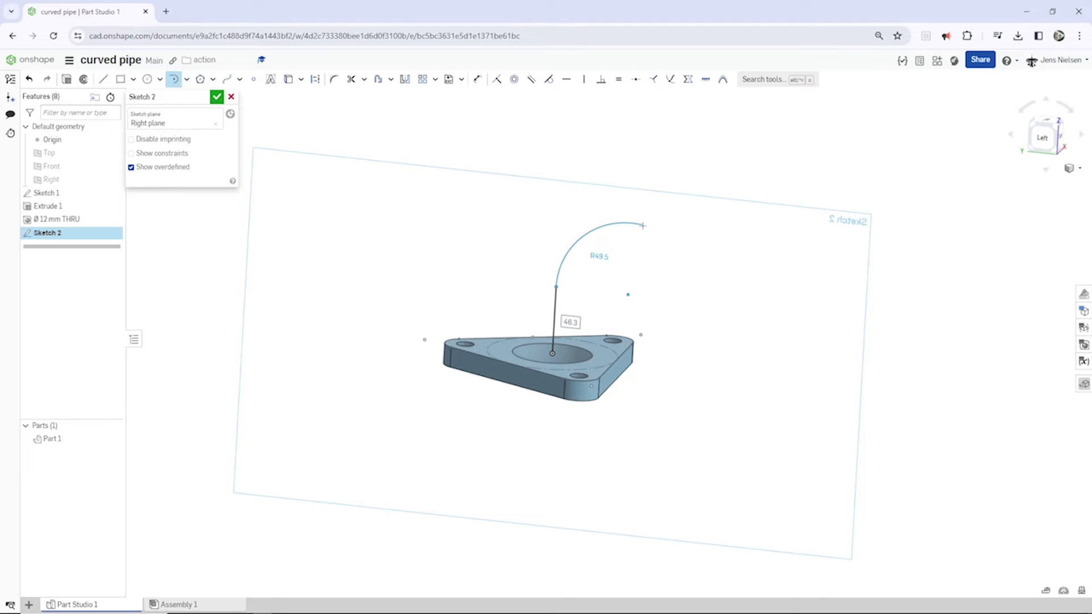
click(685, 179)
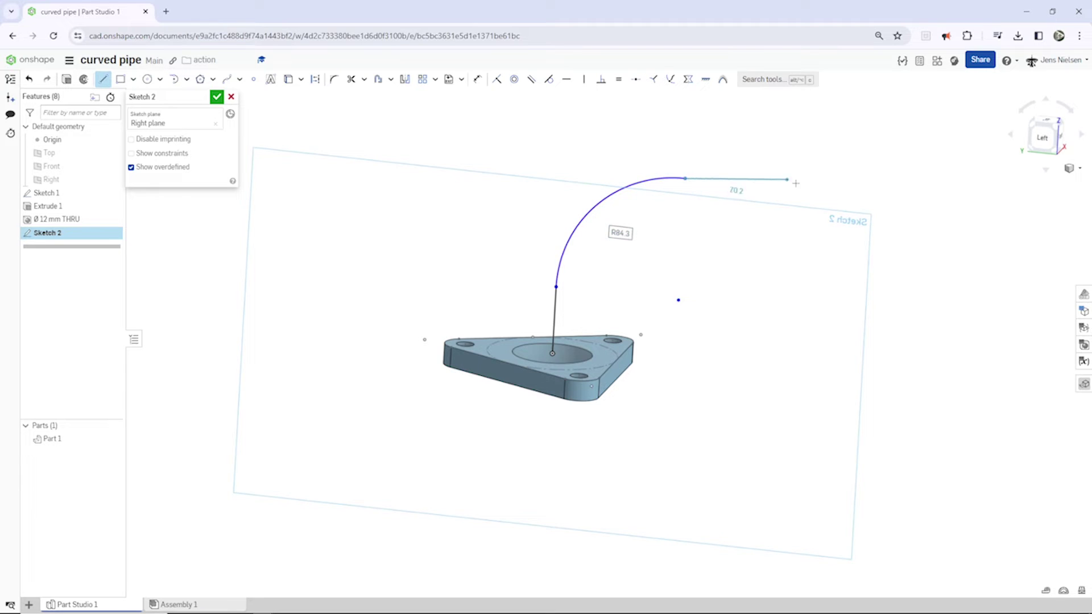
click(877, 200)
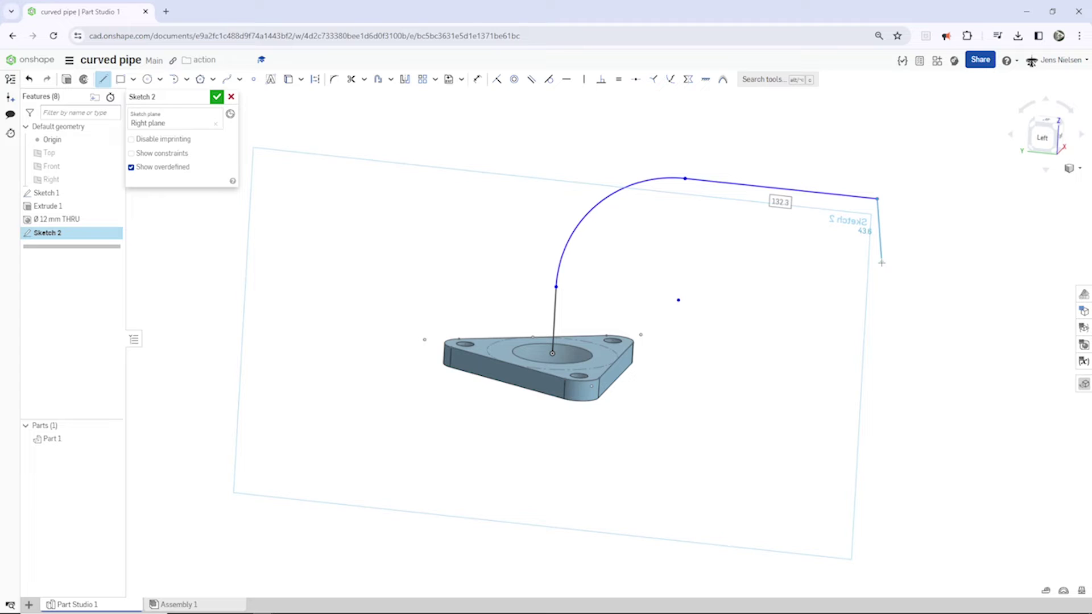
key(Escape)
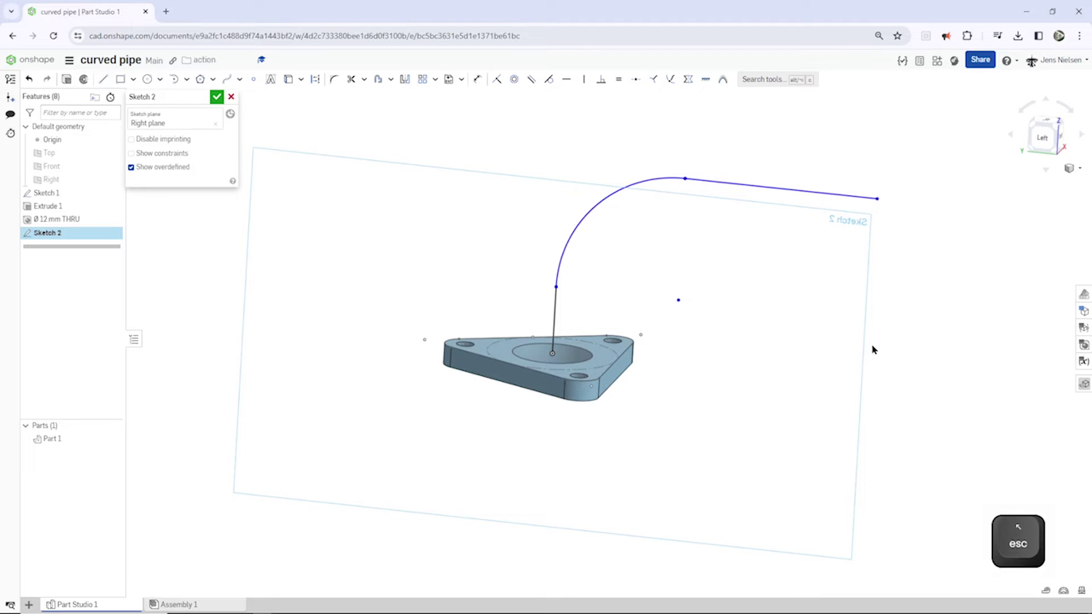
Dimension the pipe path's arc with a radius of 88 mm.
key(d)
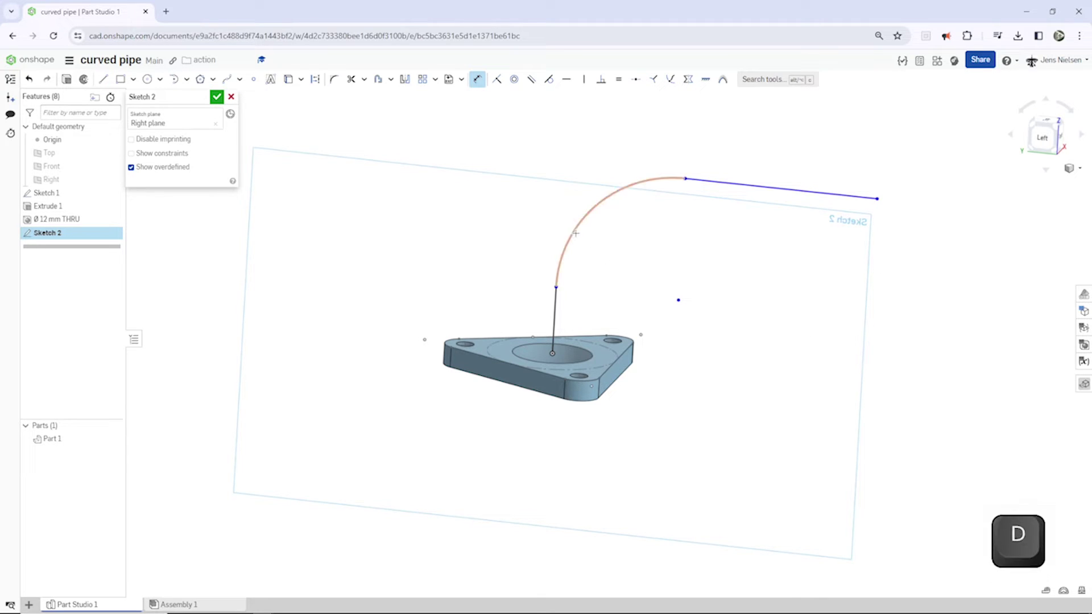
click(577, 230)
click(678, 299)
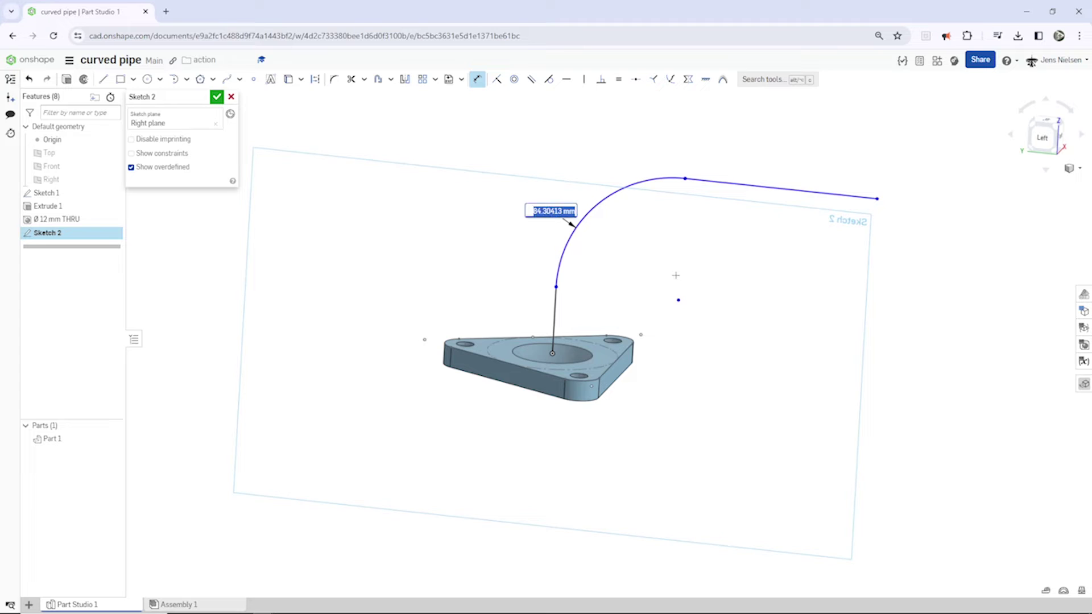
text(88)
key(Return)
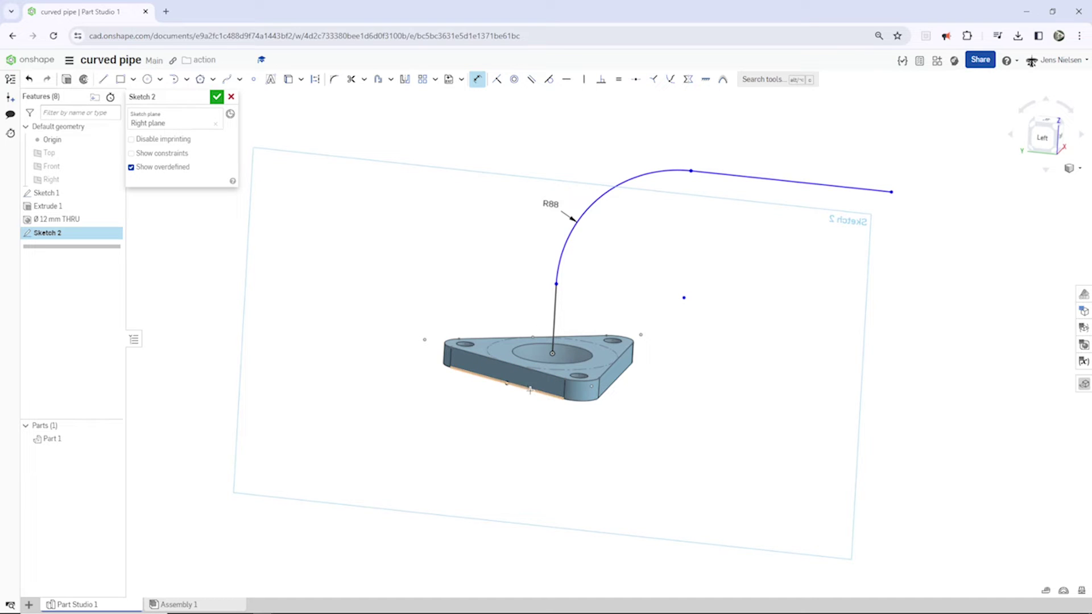
Dimension the height from the flange's underside to the start of the path's arc as 40 mm.
click(507, 383)
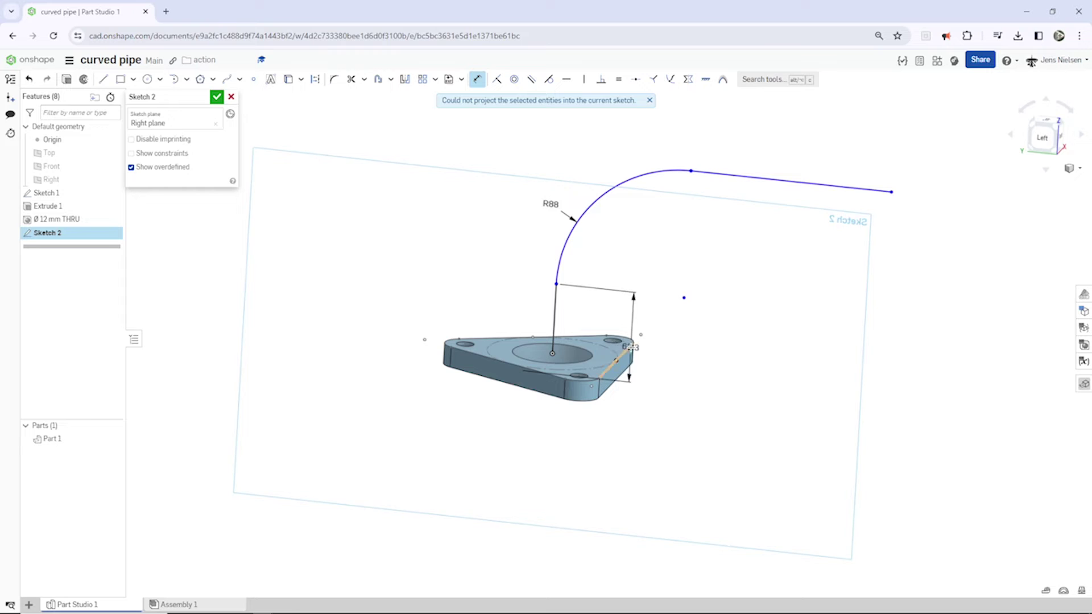
click(642, 348)
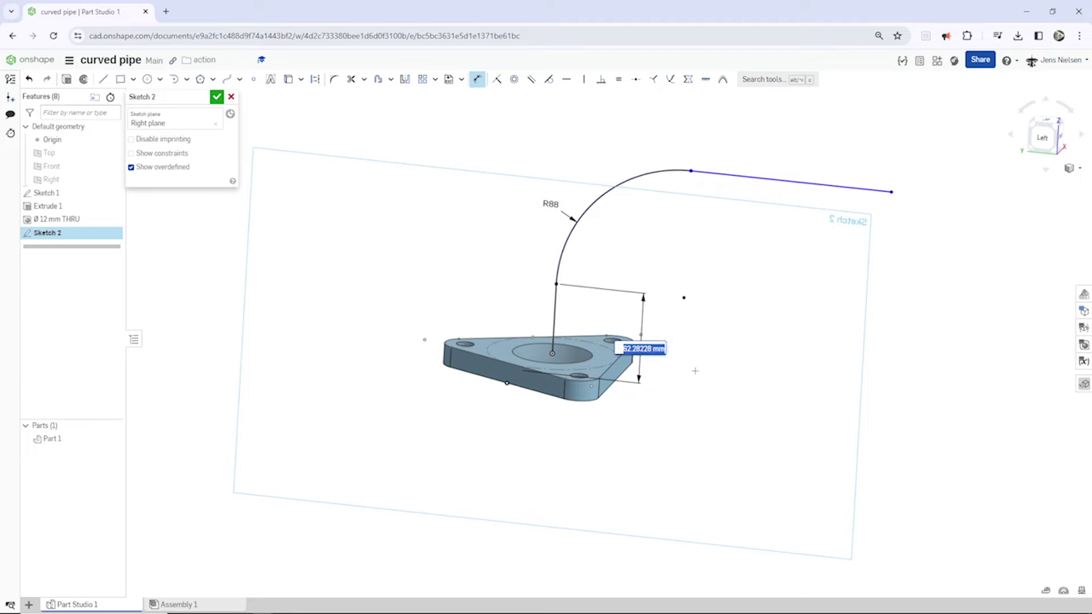
text(40)
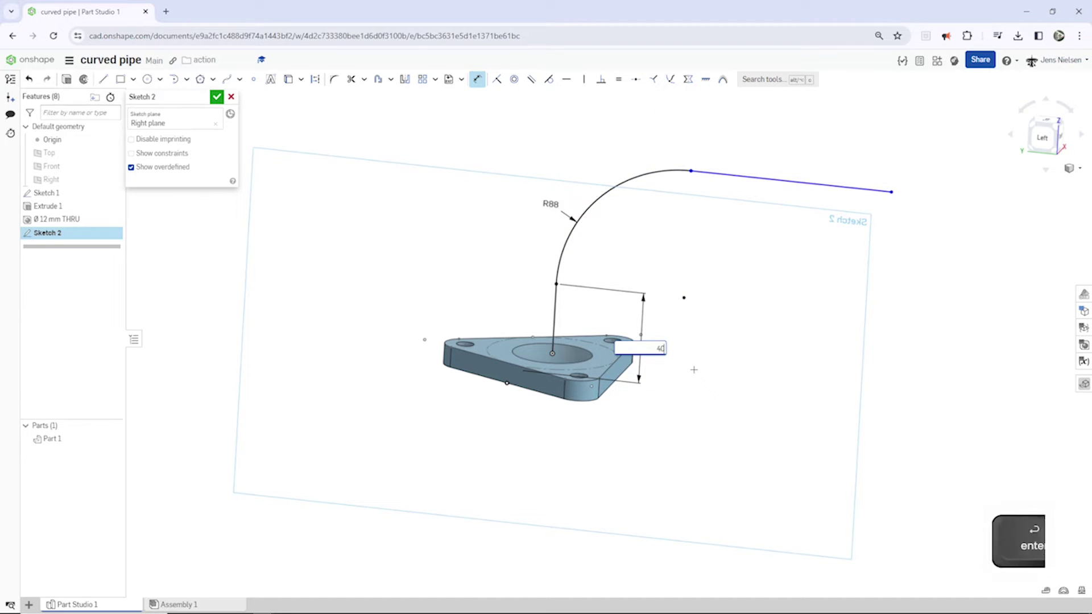
key(Return)
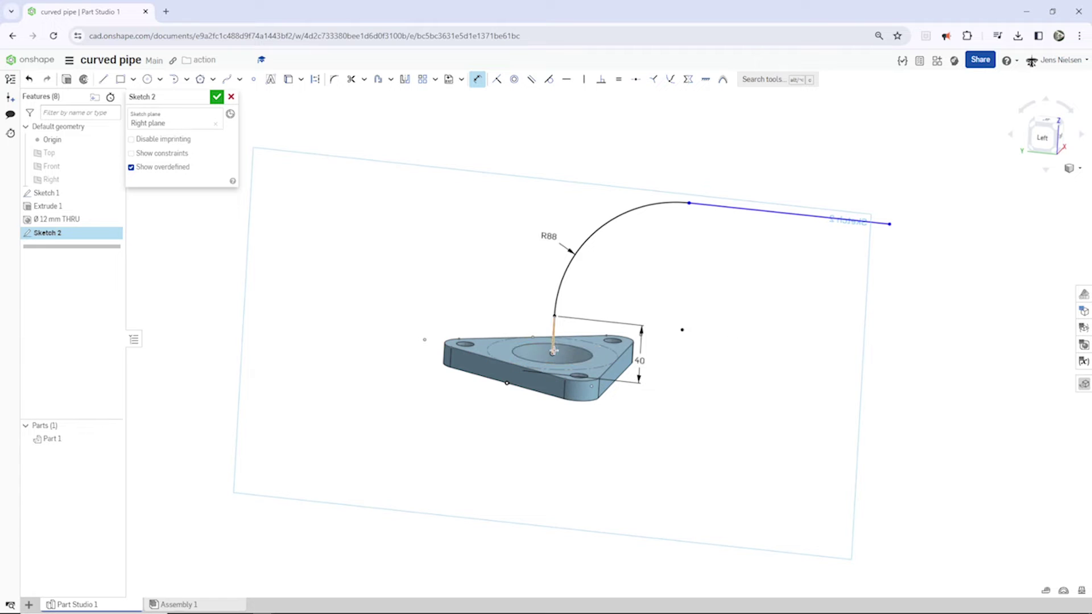
Dimension the horizontal distance from the vertical line at the origin to the far end of the pipe path as 188 mm.
click(574, 376)
click(591, 429)
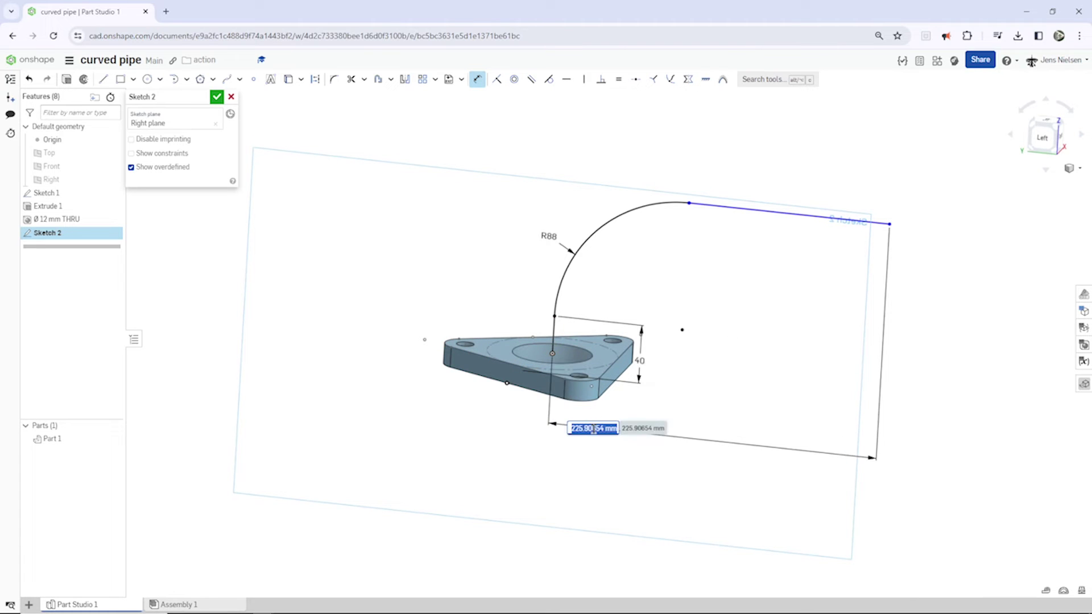
text(188)
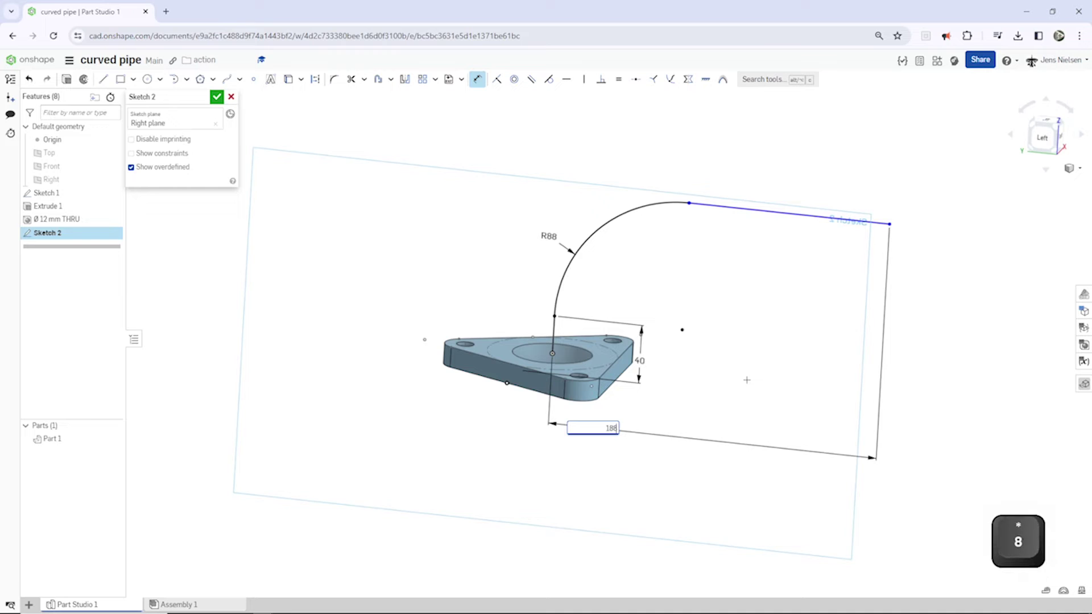
key(Return)
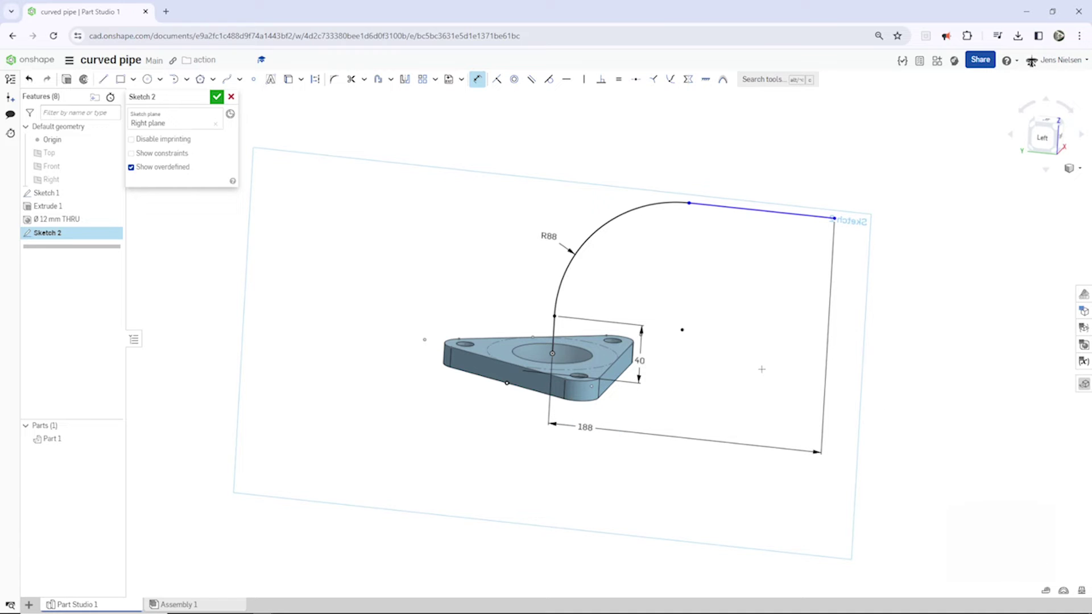
key(Escape)
Constrain the path's straight end line as tangent to the arc and horizontal, and finish the sketch.
key(t)
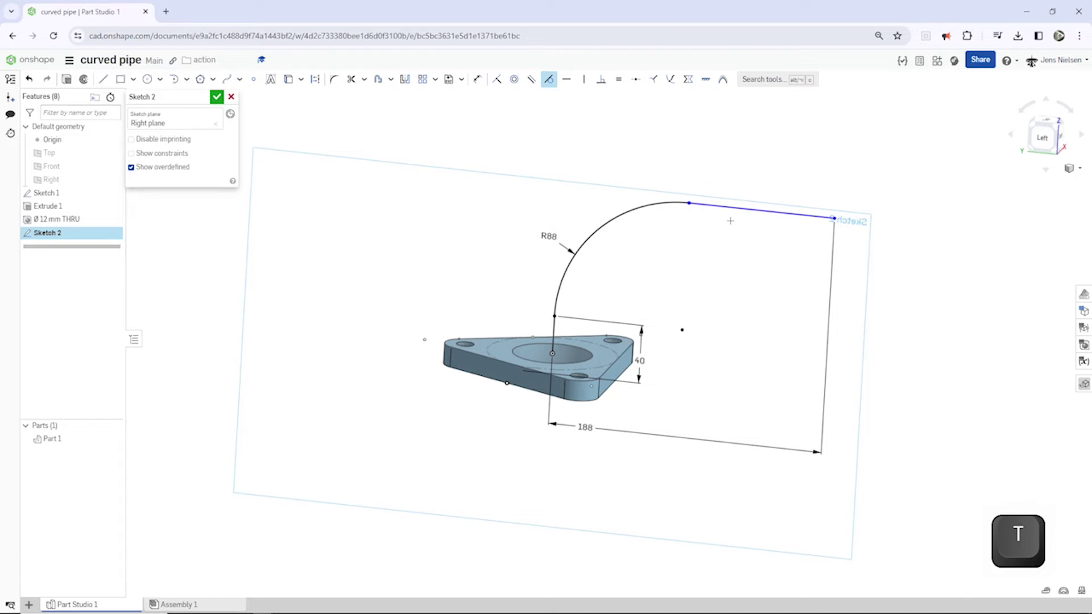
click(718, 205)
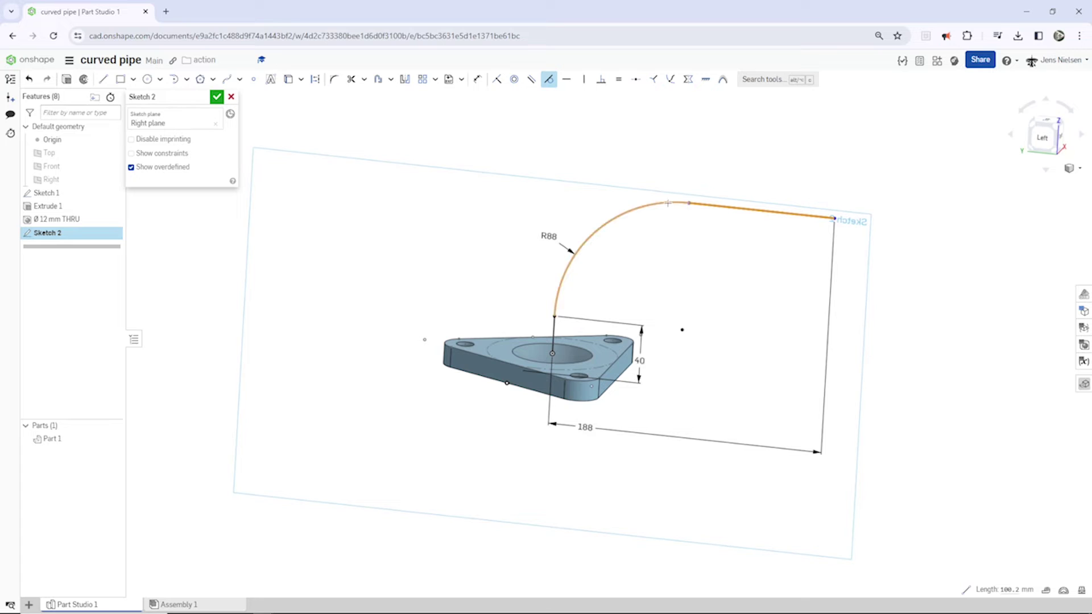
click(669, 206)
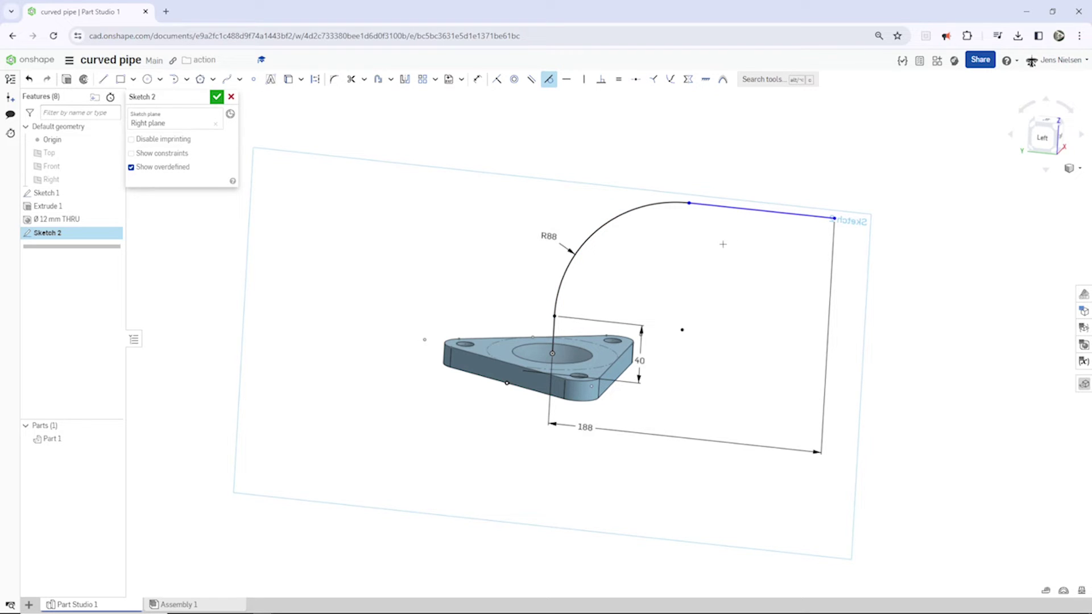
key(h)
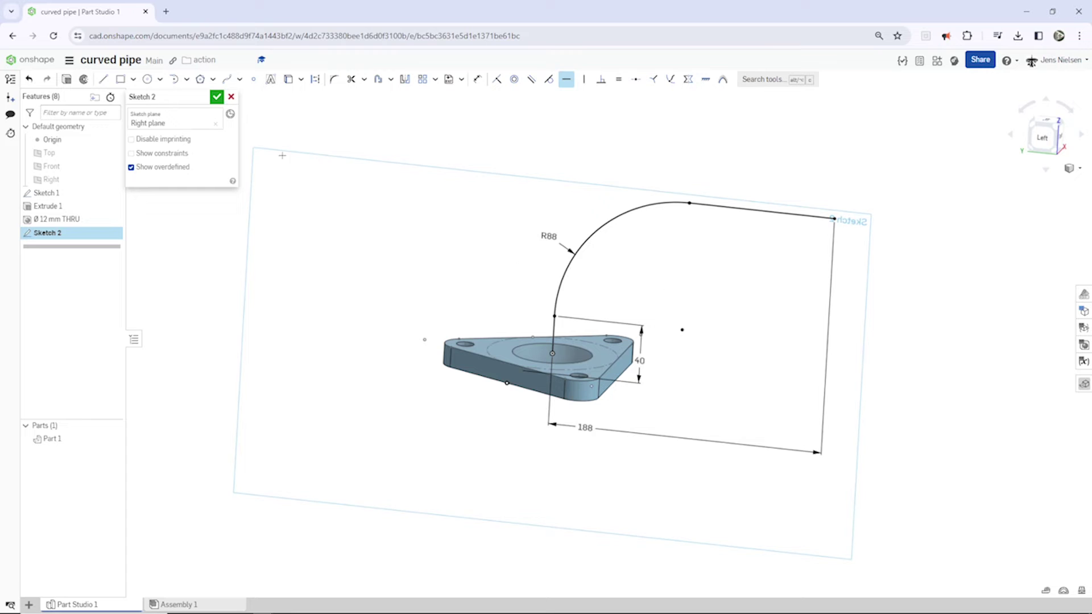
click(217, 97)
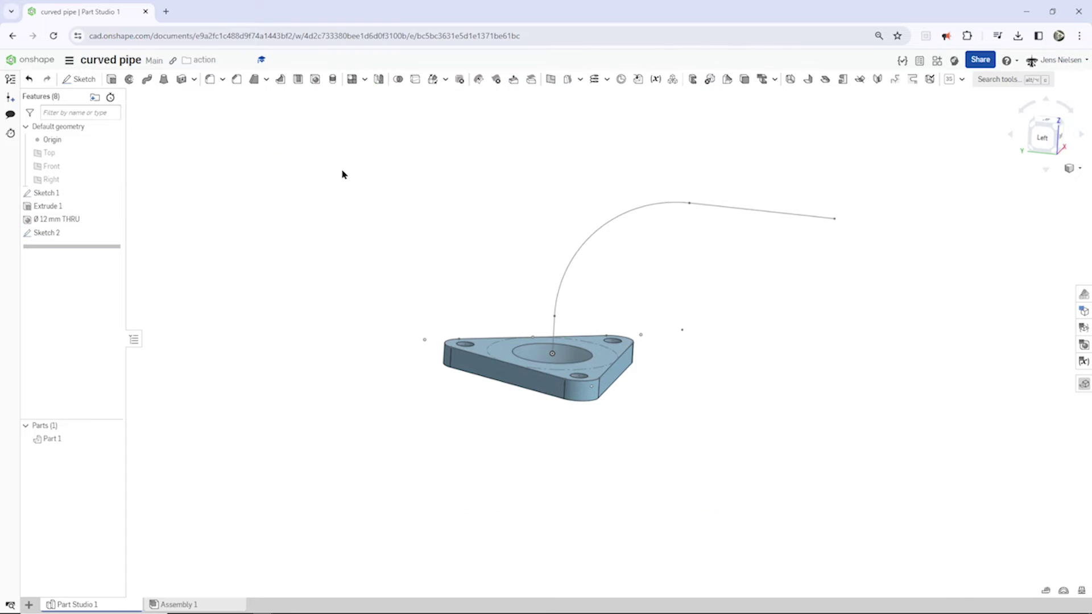
Start a new sketch on the Top plane, with the view turned to face the flange from above.
key(Up)
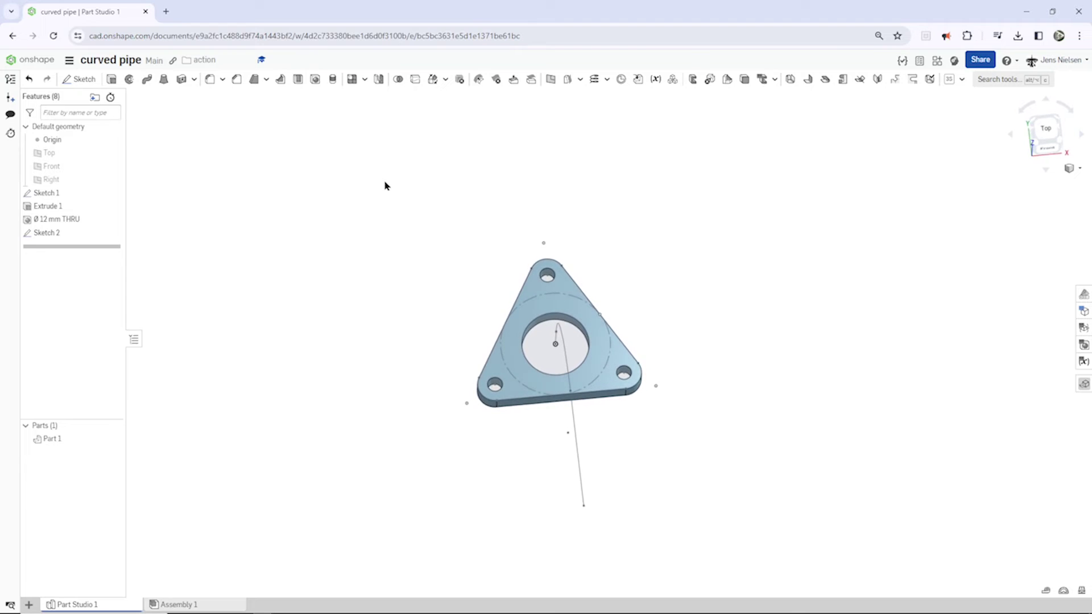
click(81, 84)
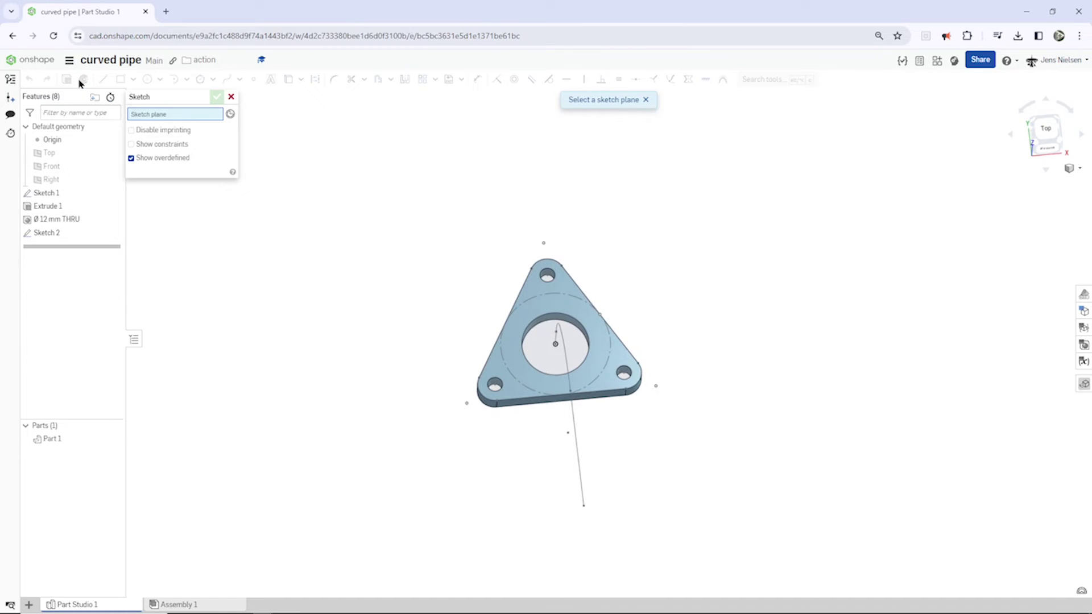
click(66, 155)
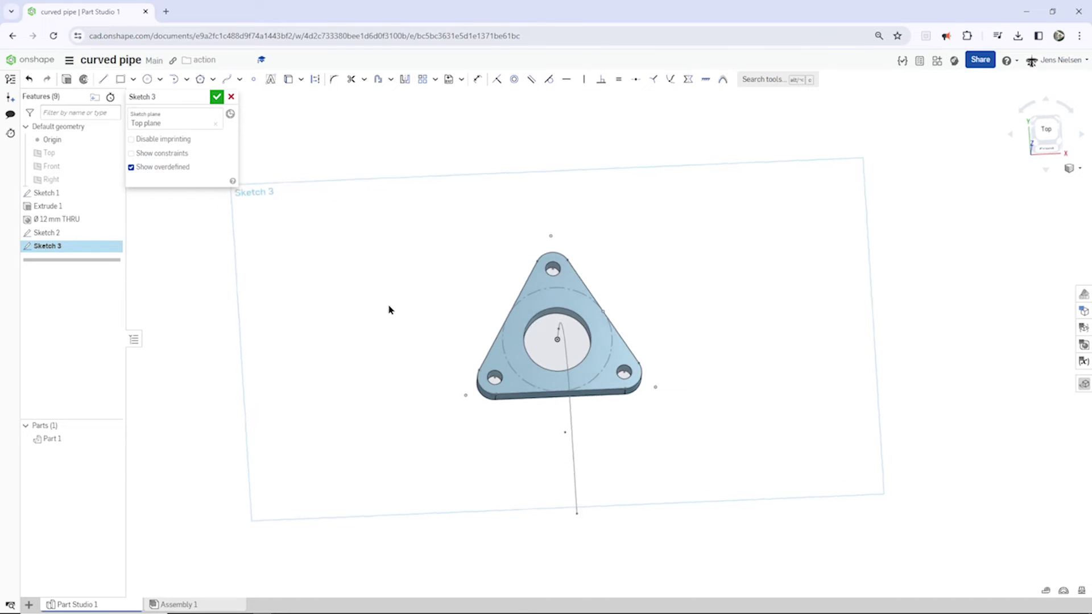
key(Up)
key(Up)
key(Up)
key(Left)
key(Left)
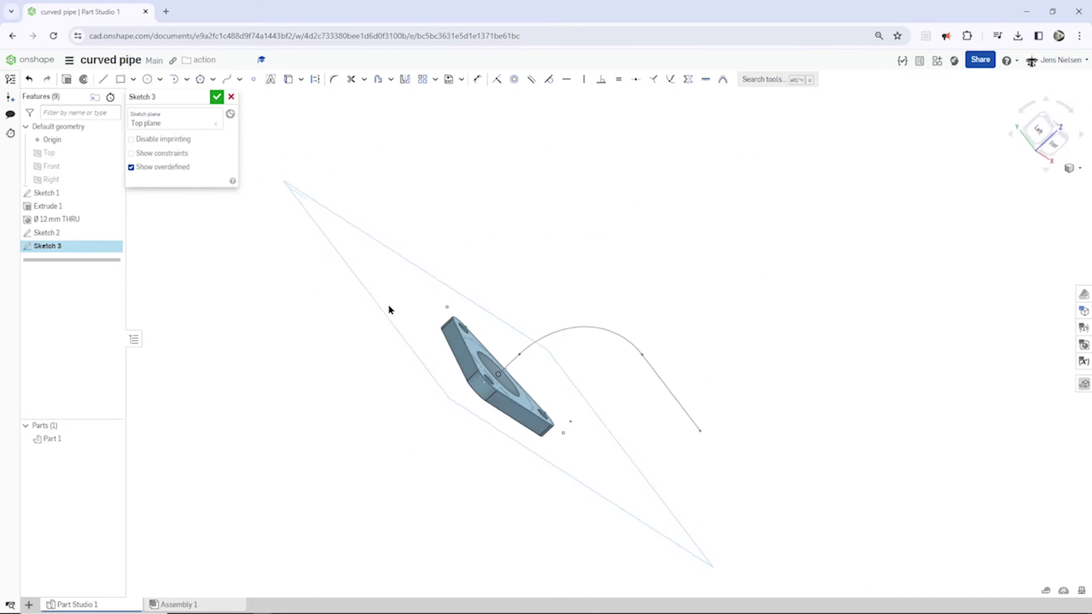
key(n)
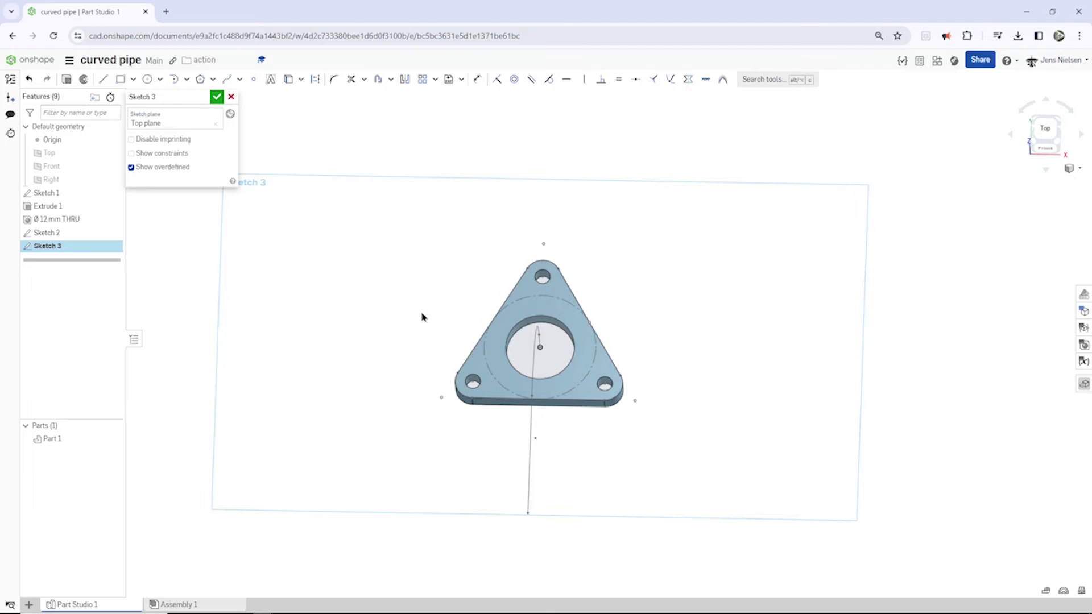
Sketch an S-shaped path from the origin: an arc of about 69 mm radius followed by a tangent arc curving the opposite way.
key(s)
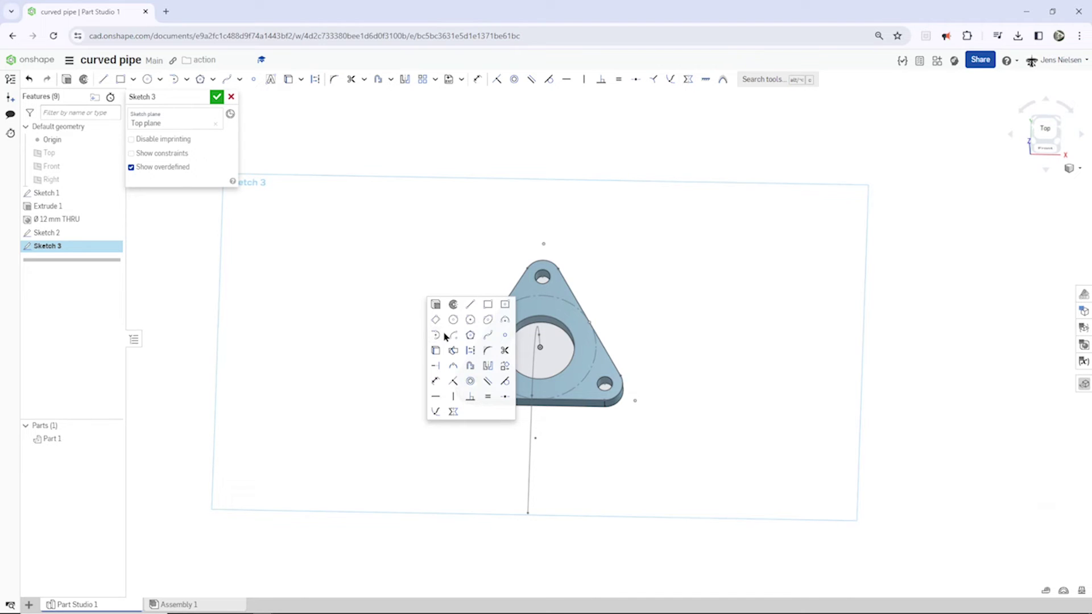
click(505, 322)
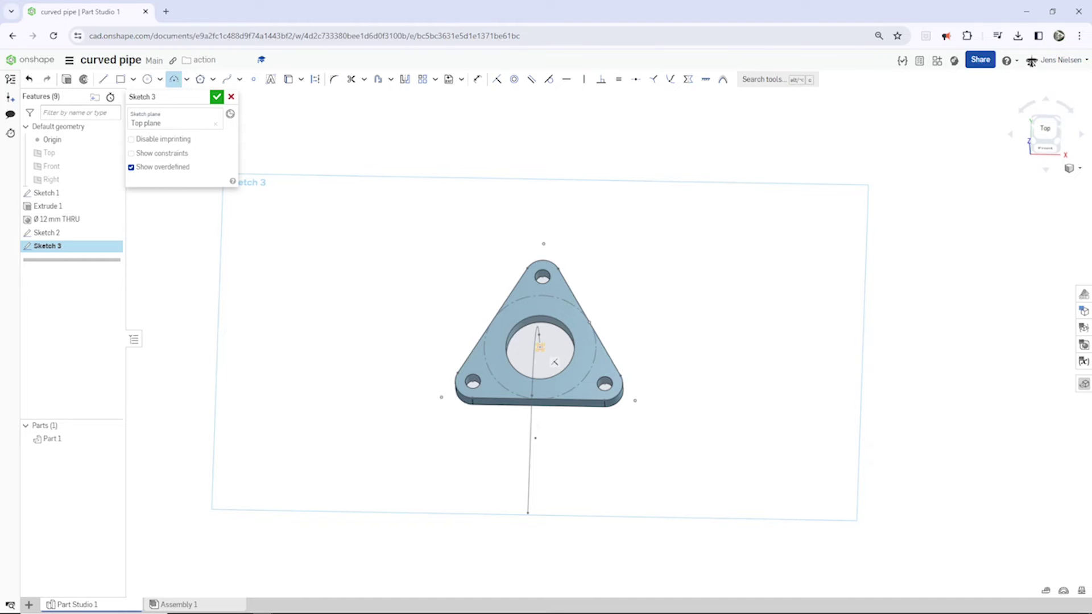
click(540, 347)
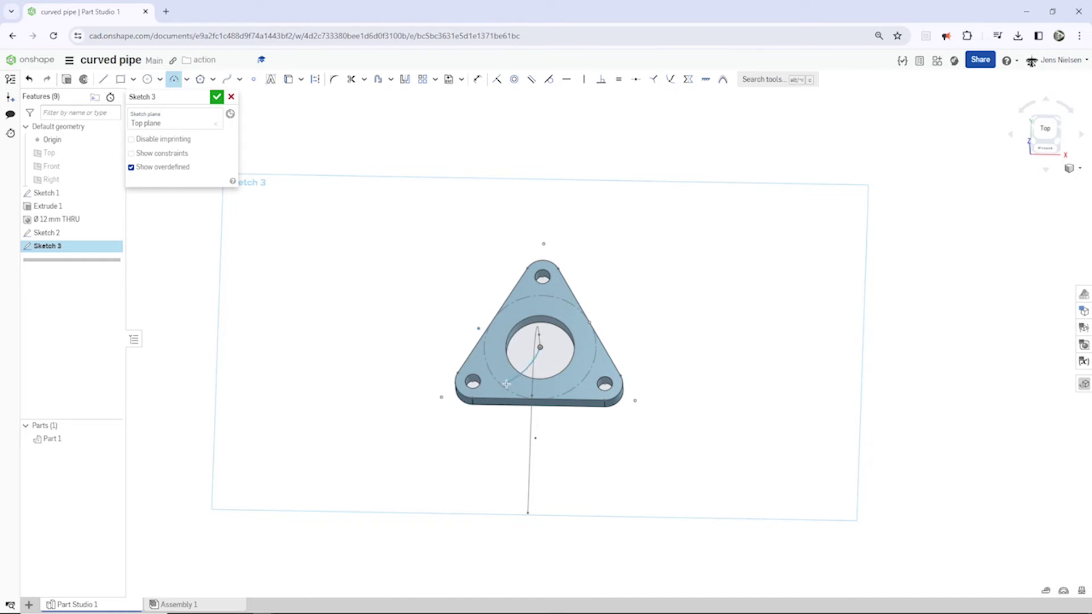
click(486, 417)
key(s)
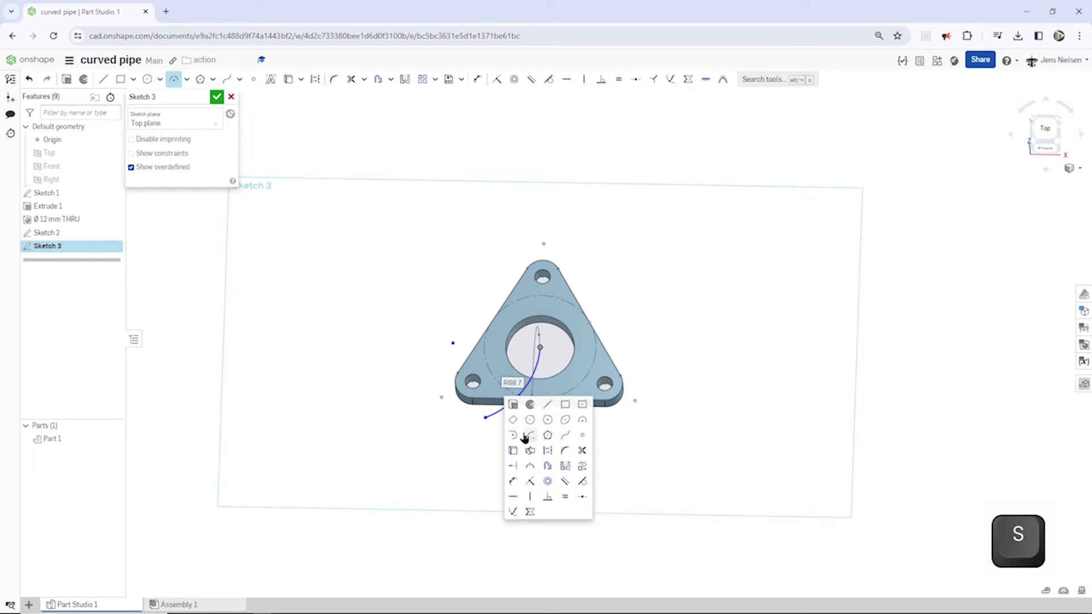
click(512, 435)
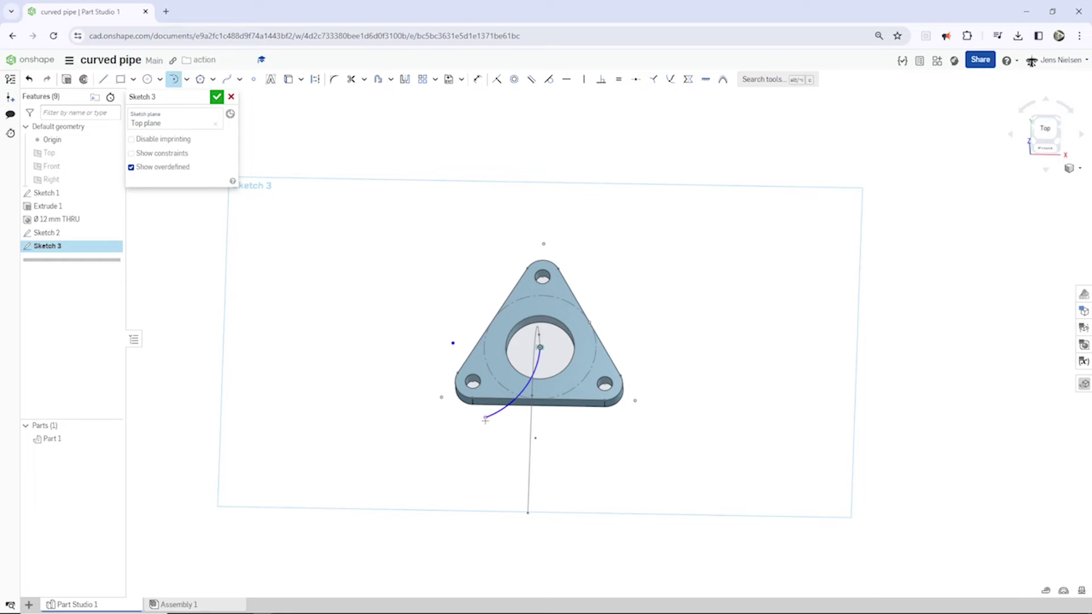
click(485, 419)
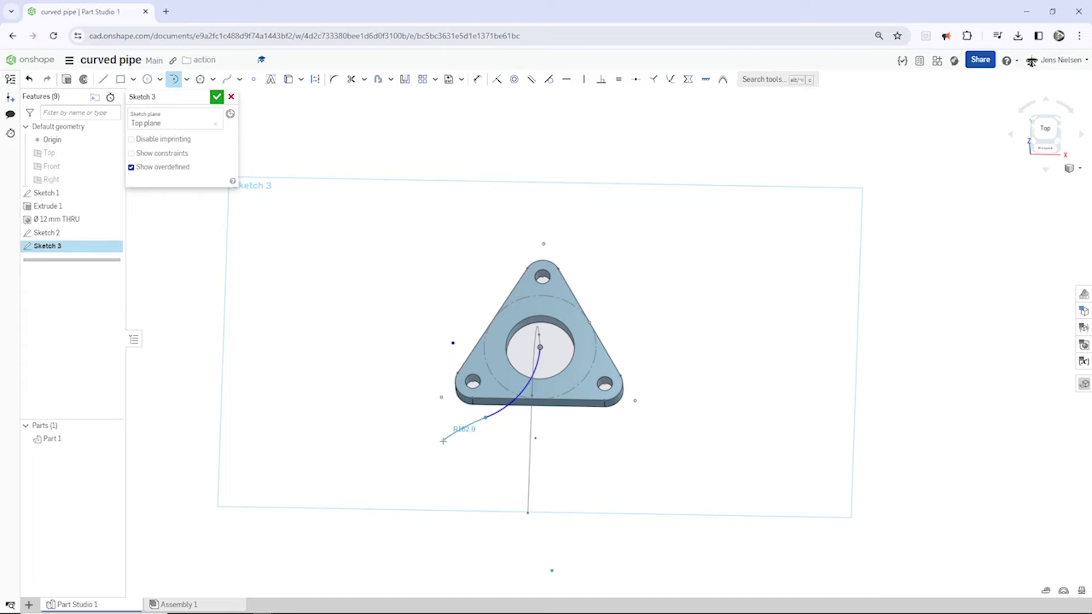
click(438, 471)
Add a vertical line about 36 mm long from the end of the second arc, and constrain it tangent to that arc.
key(l)
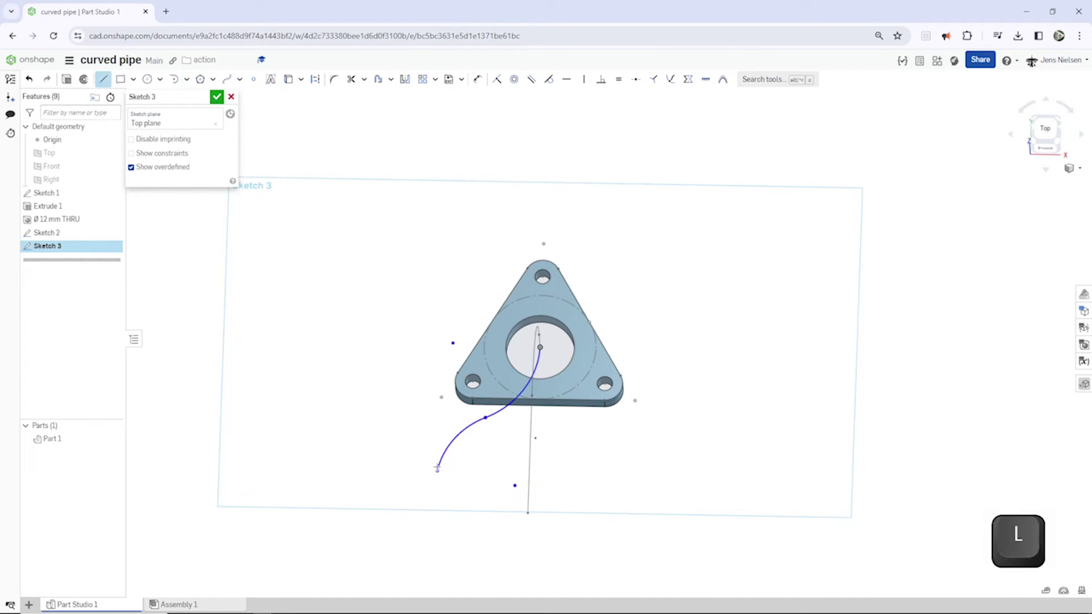
click(438, 471)
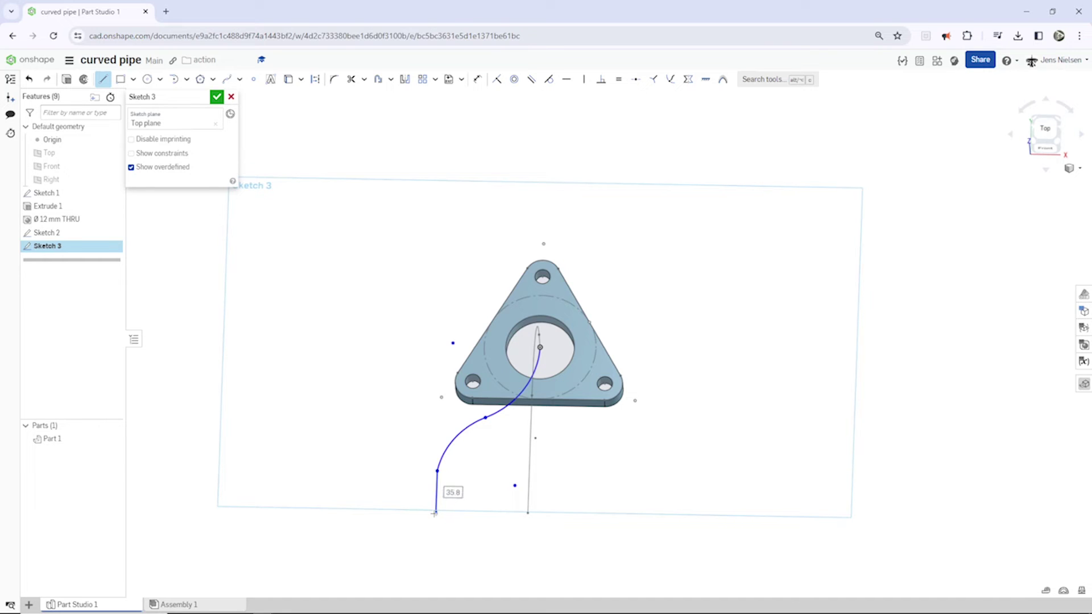
click(434, 514)
key(Escape)
key(t)
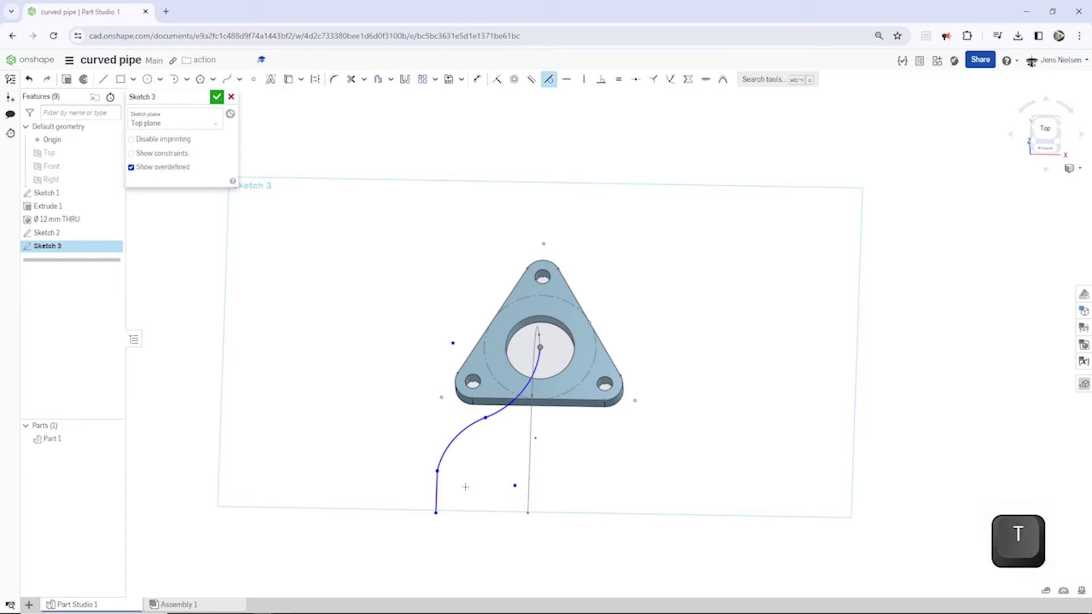
click(437, 490)
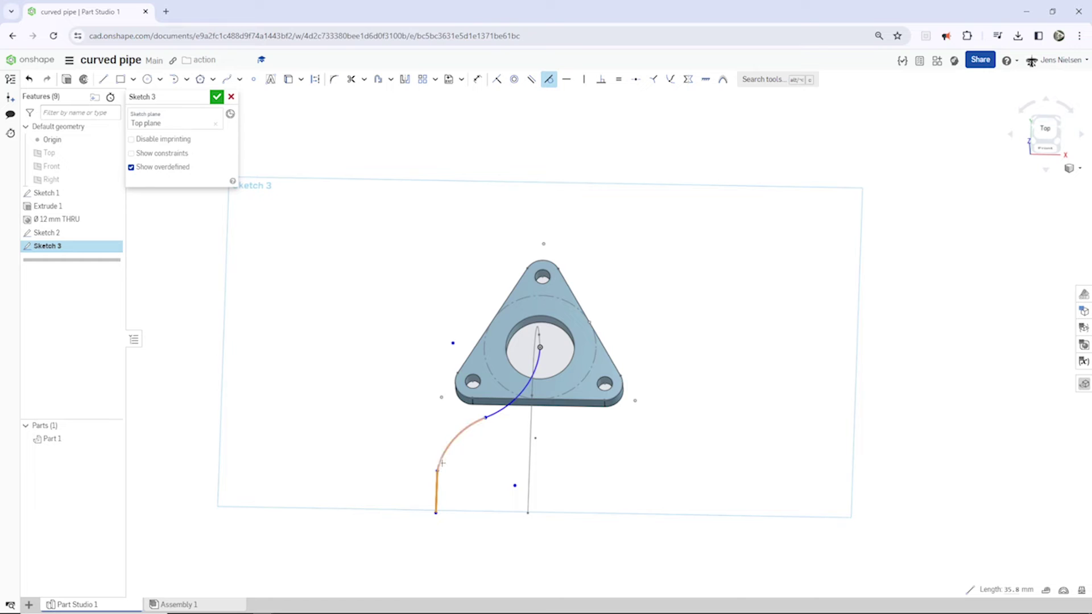
click(442, 463)
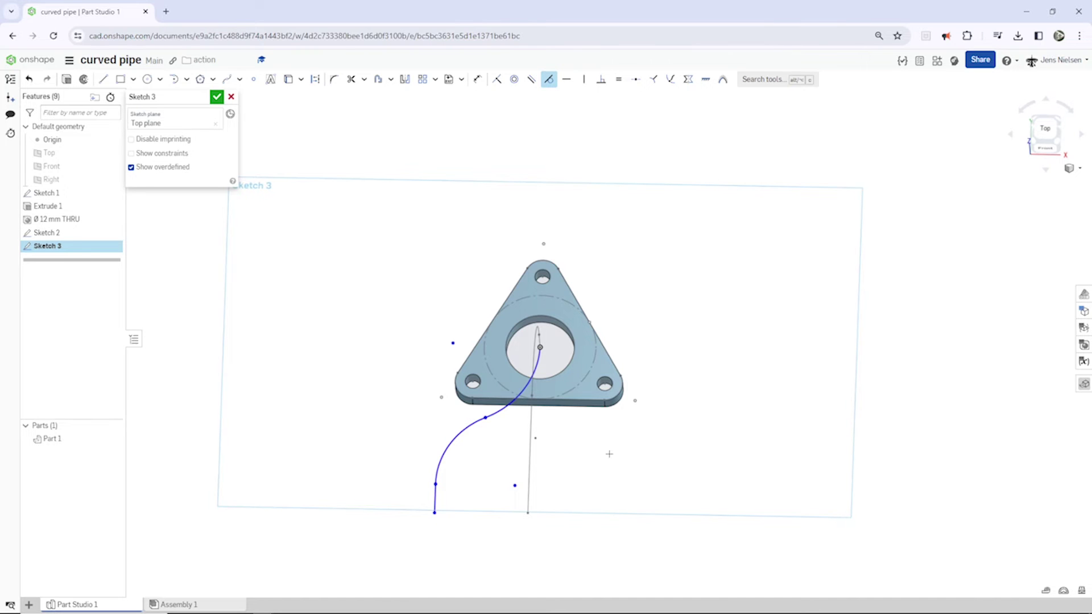
Constrain the first arc at the origin tangent to the straight line of the side-view pipe path.
key(n)
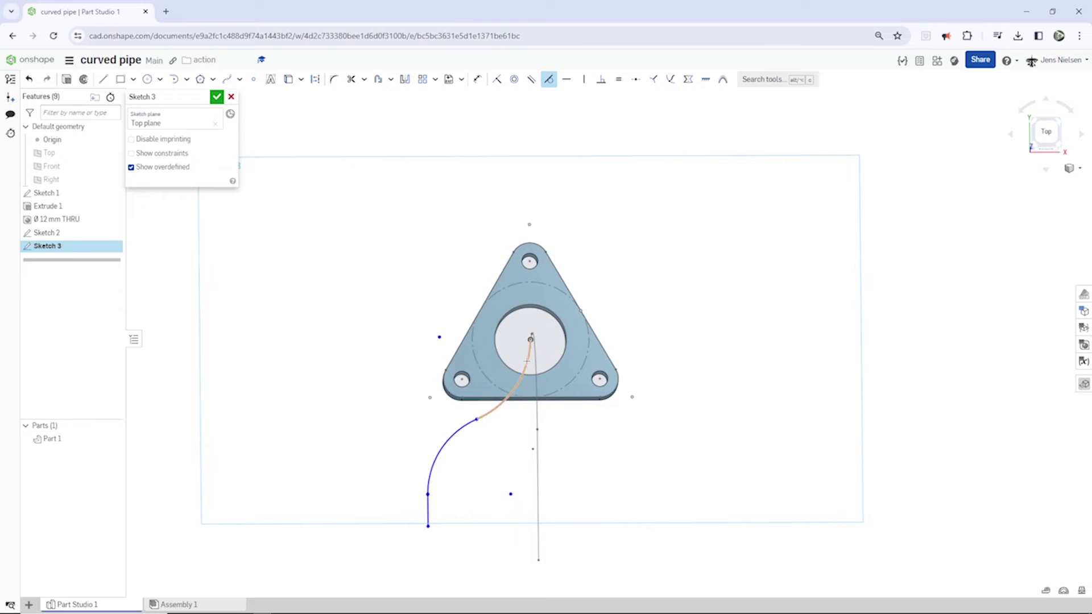
right_drag(548, 362, 550, 367)
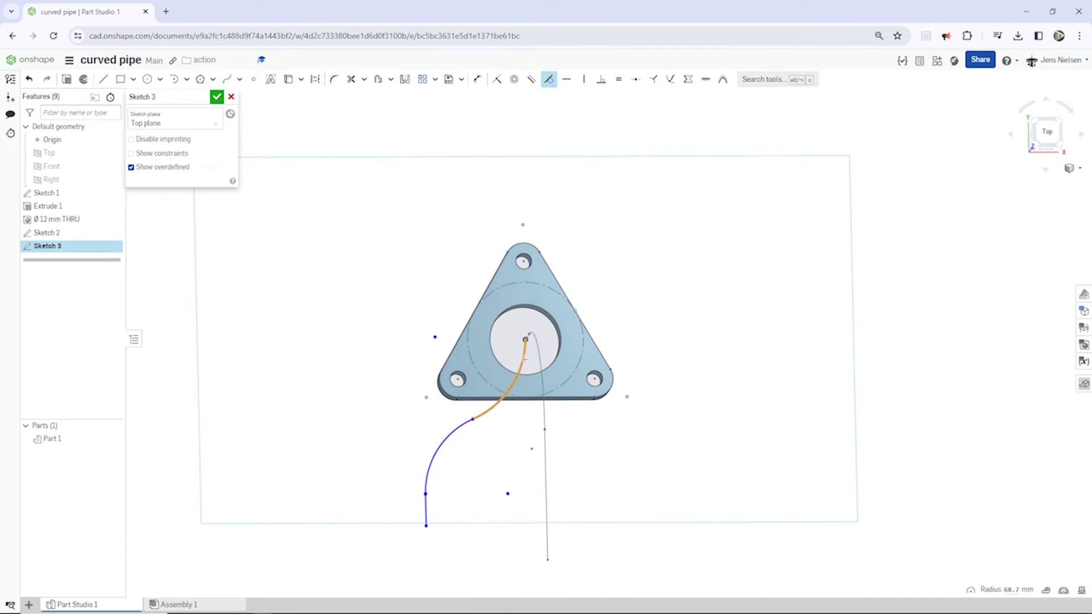
click(545, 449)
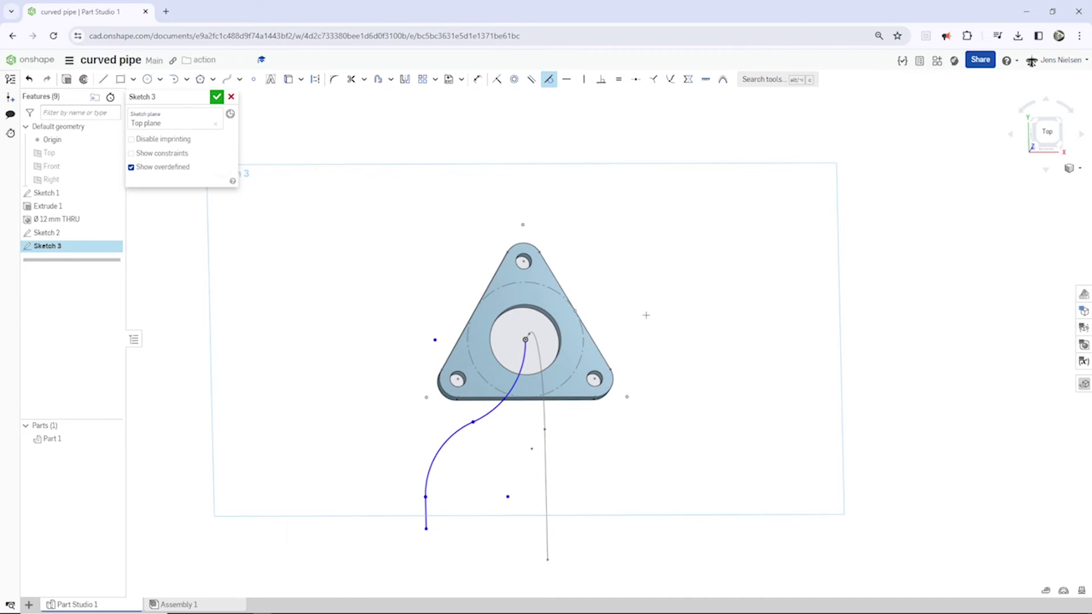
key(Escape)
Make the two arcs of the S-shaped path equal in radius.
key(n)
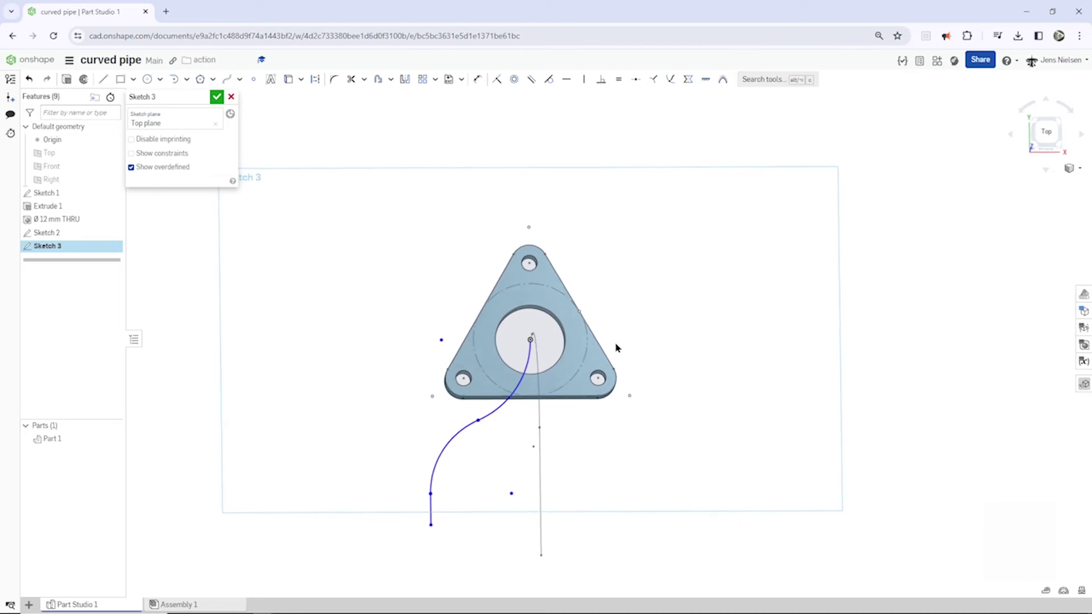
key(e)
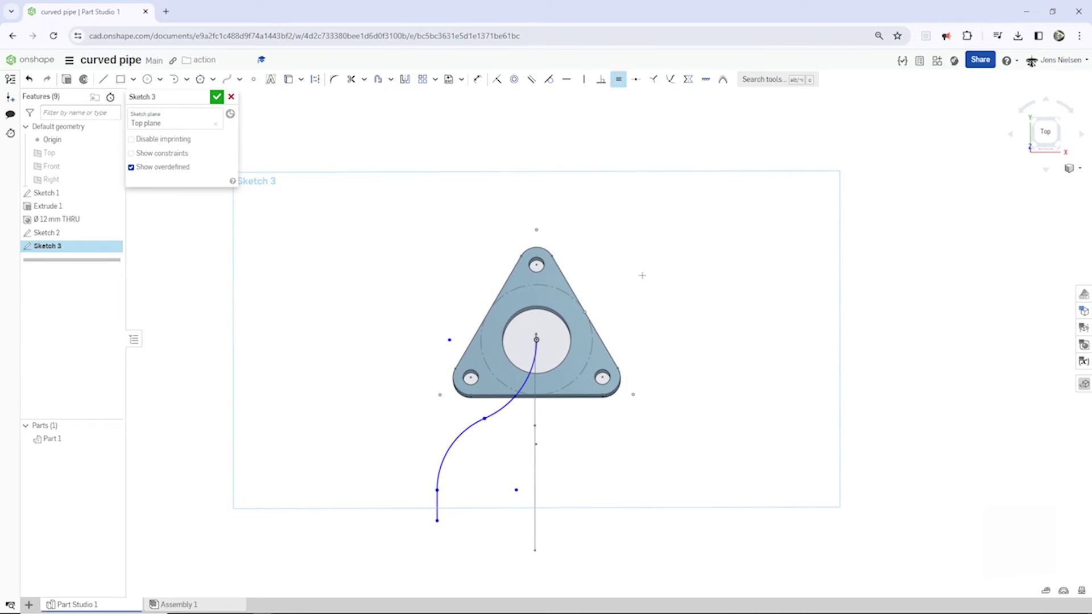
click(528, 384)
click(465, 435)
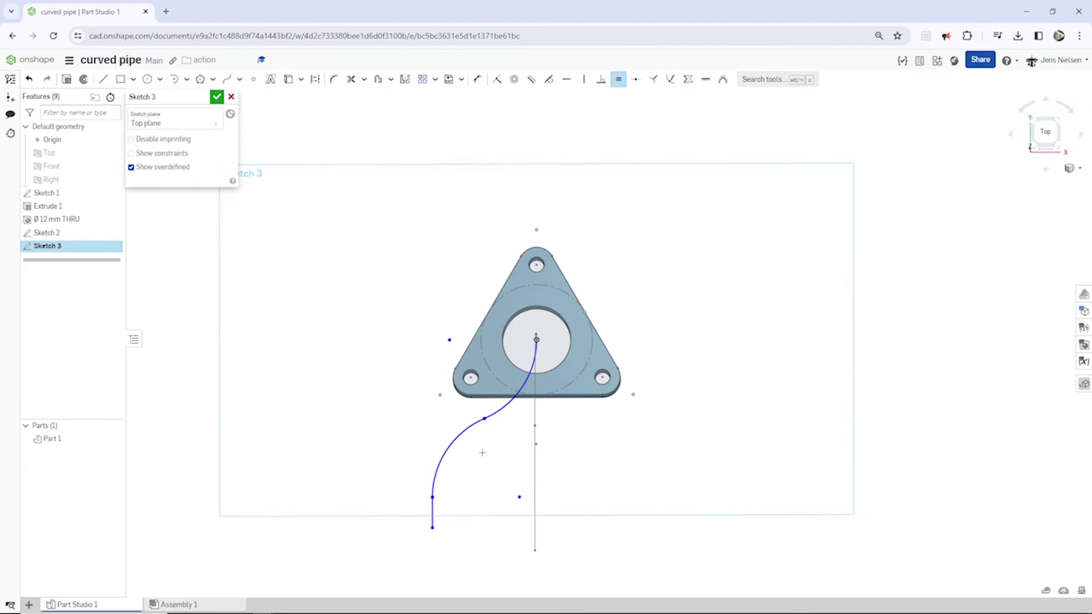
Dimension the second arc of the S-shaped path with a radius of 64 mm.
key(d)
click(450, 449)
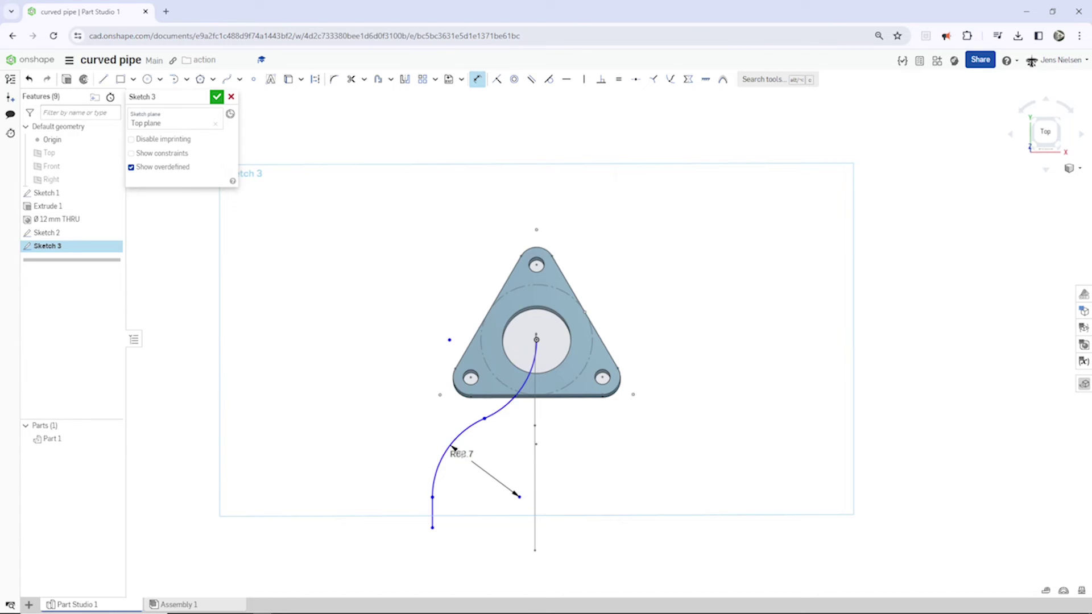
click(462, 454)
text(64)
key(Return)
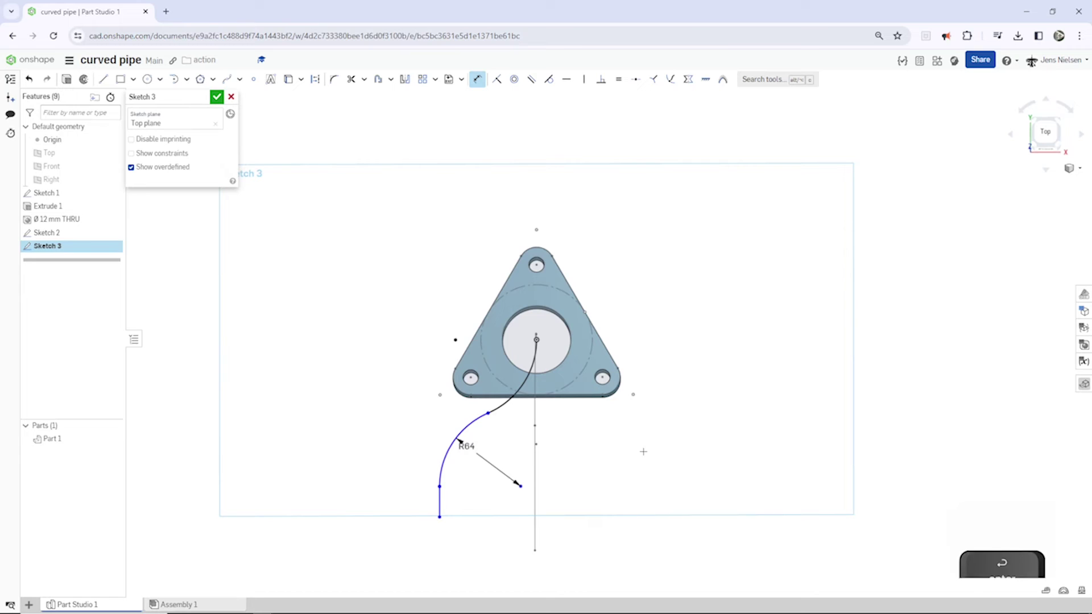
key(Escape)
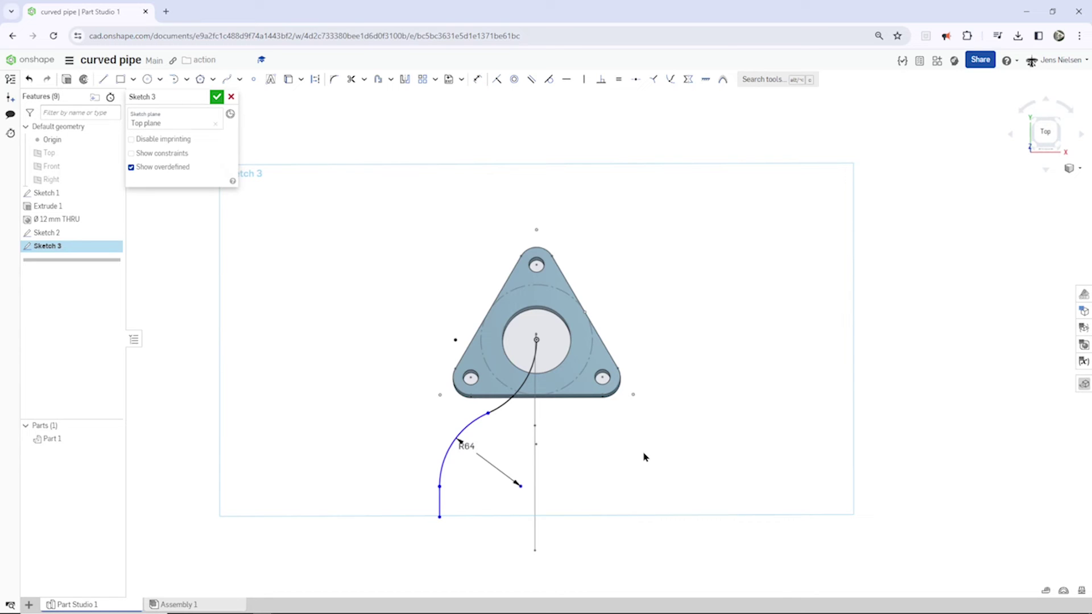
Align the free end of the top-view path horizontally with the end point of the side-view pipe path.
key(h)
click(441, 519)
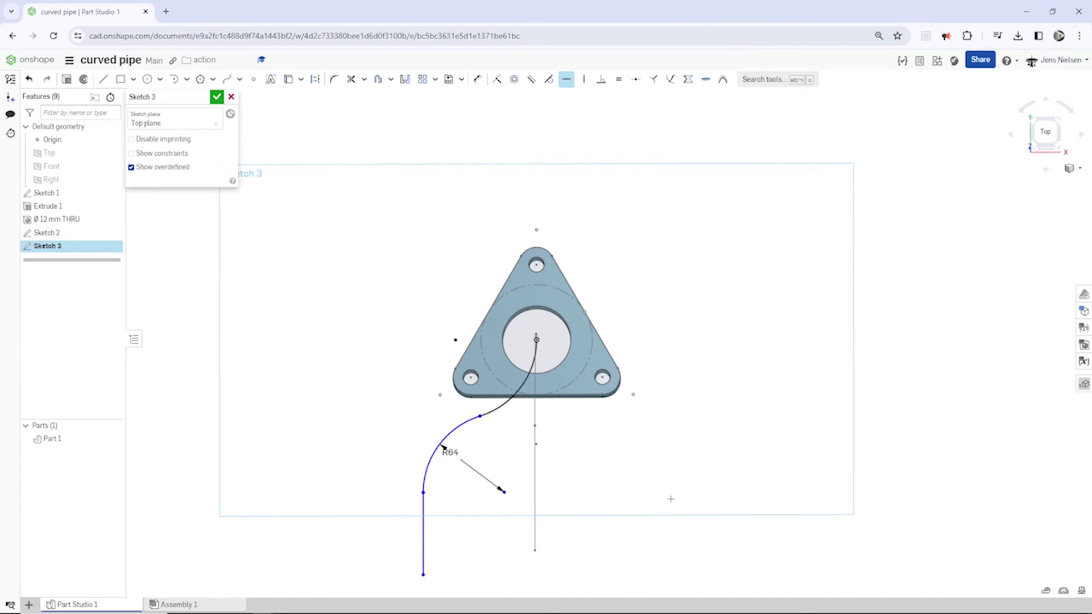
key(Escape)
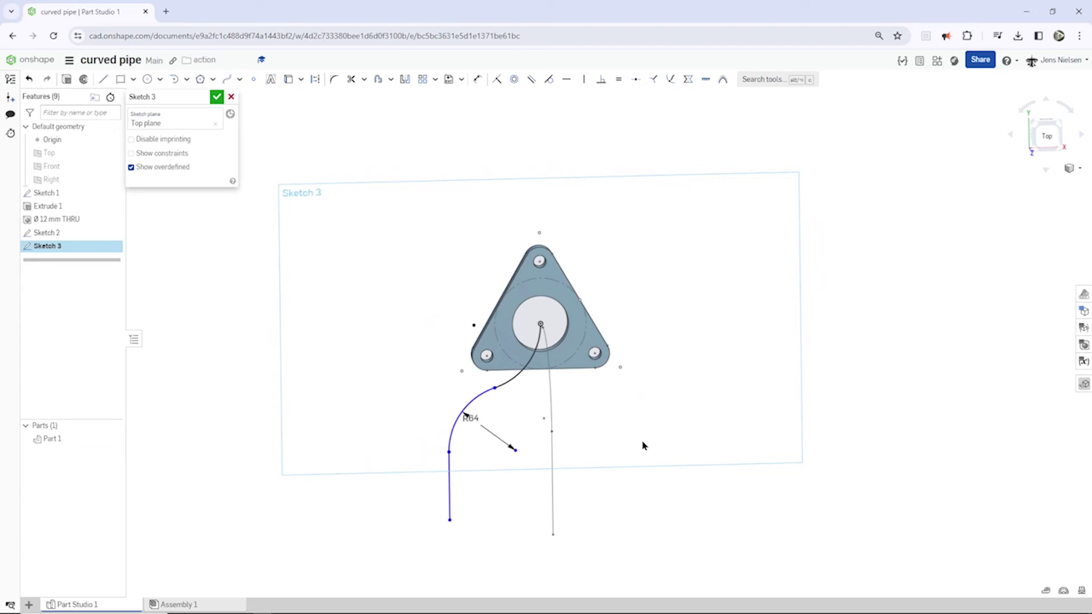
Dimension the horizontal offset between the top-view path's free end and the side-view path as 88 mm, and finish the sketch.
key(d)
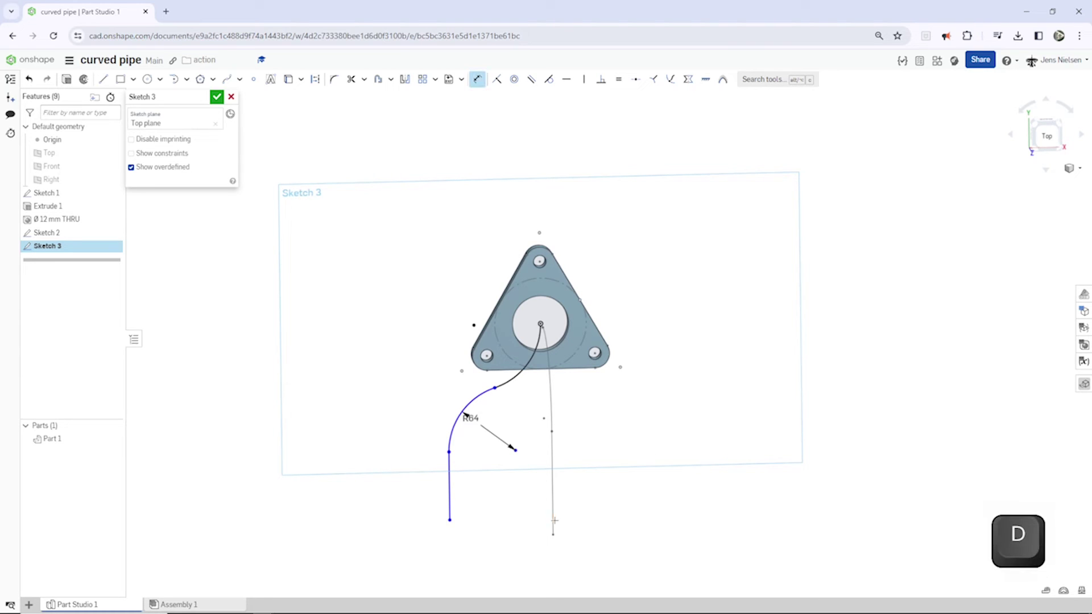
click(451, 522)
click(543, 418)
click(483, 538)
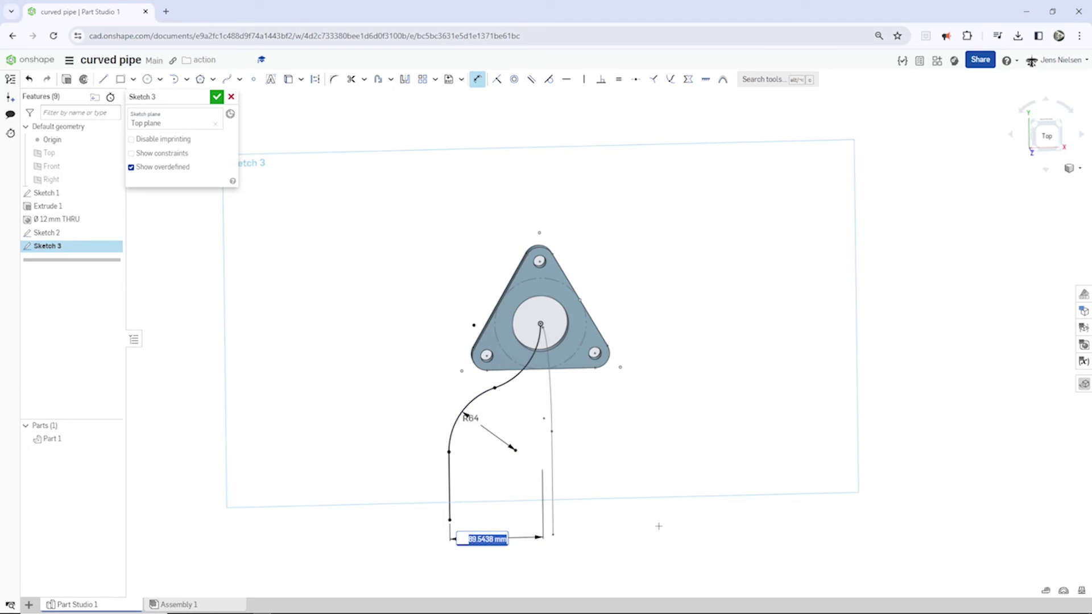
text(88)
key(Return)
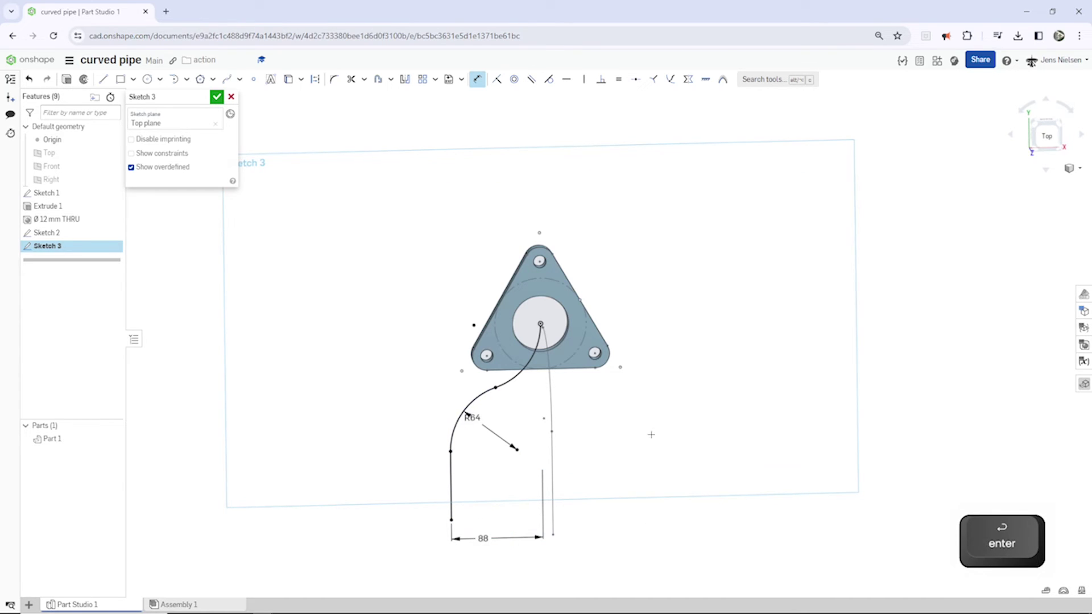
key(Escape)
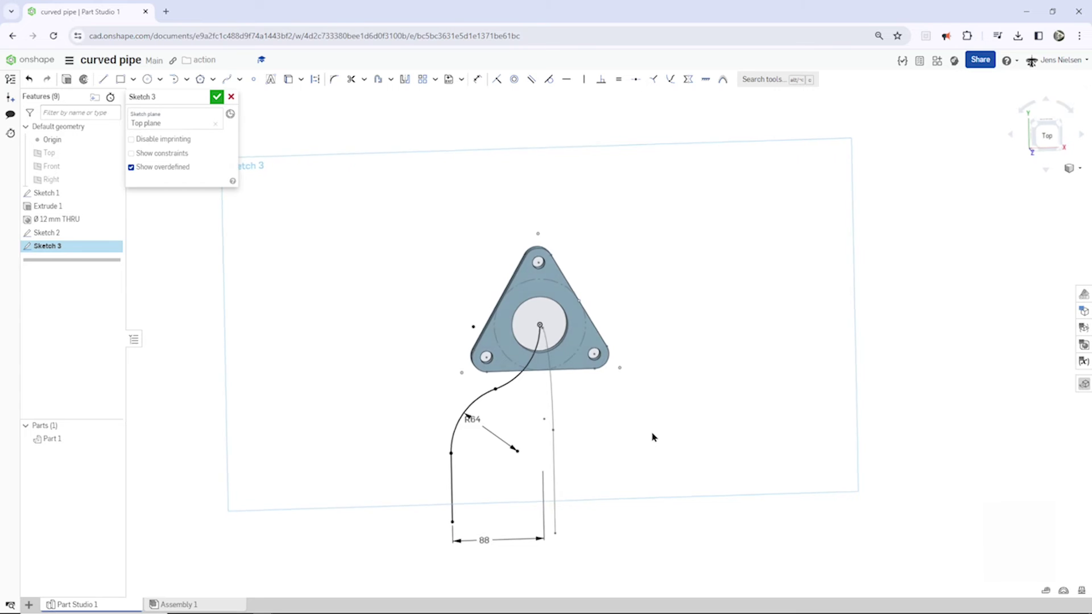
click(215, 96)
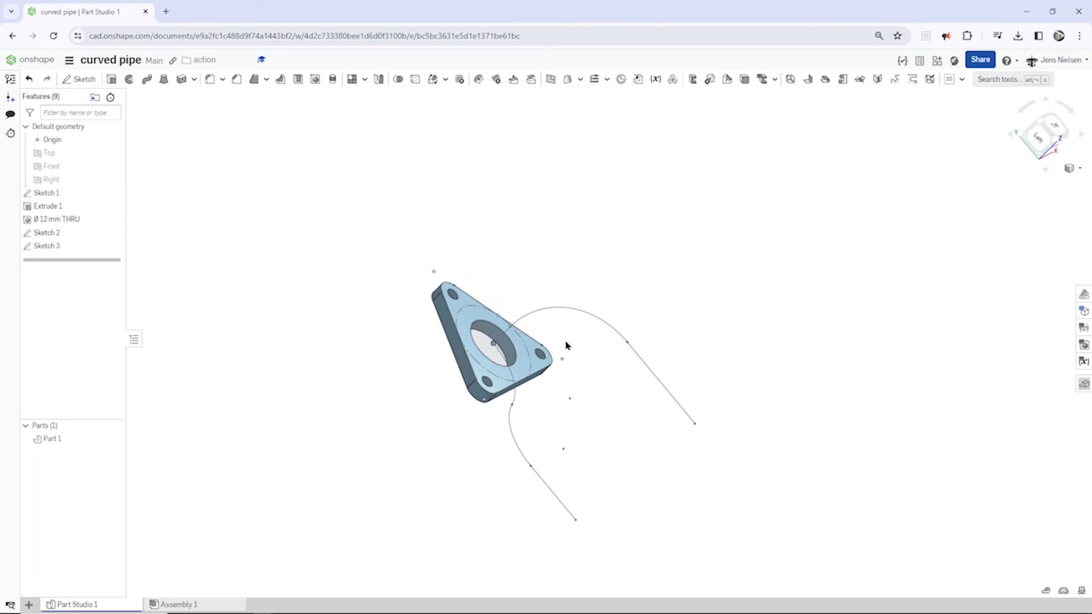
Create a projected curve from two sketches, using Sketch 2 as the first and Sketch 3 as the second.
mouse_move(649, 393)
right_down()
mouse_move(666, 359)
mouse_move(682, 395)
mouse_move(654, 281)
mouse_move(675, 364)
right_up()
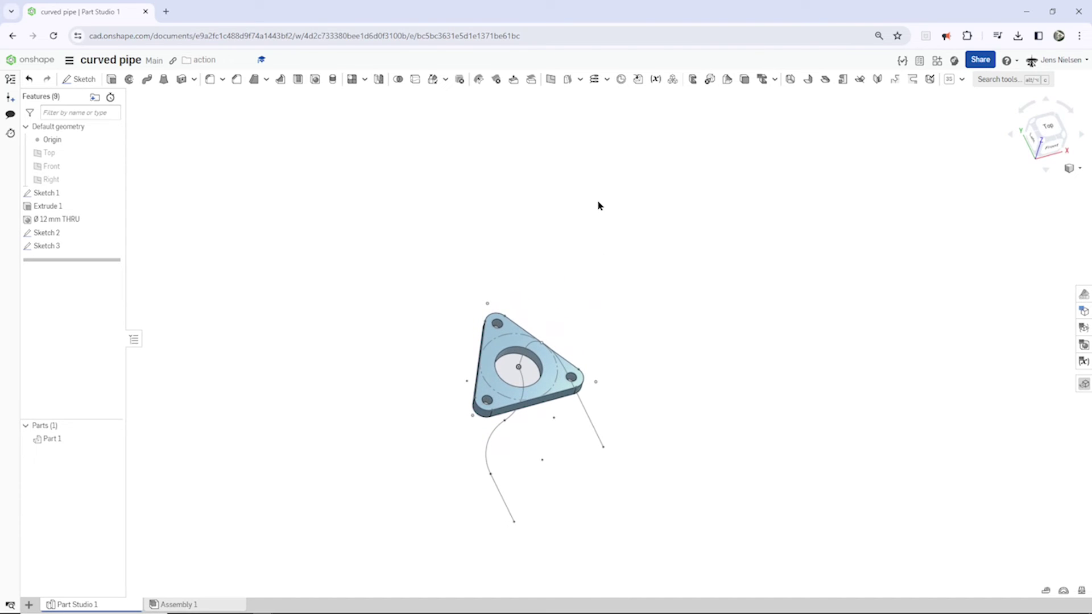
click(607, 81)
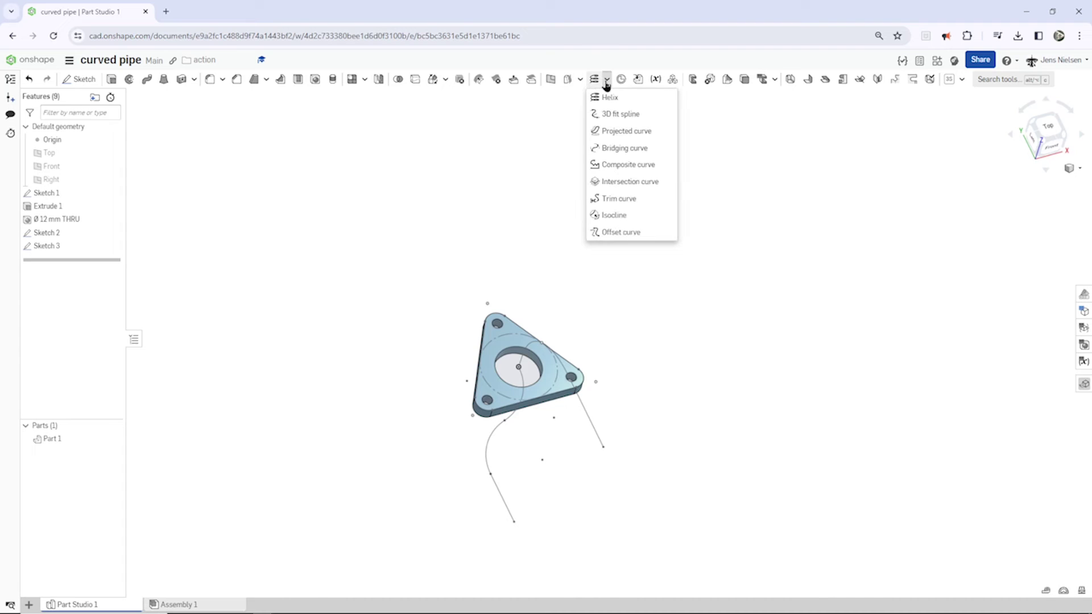
click(620, 131)
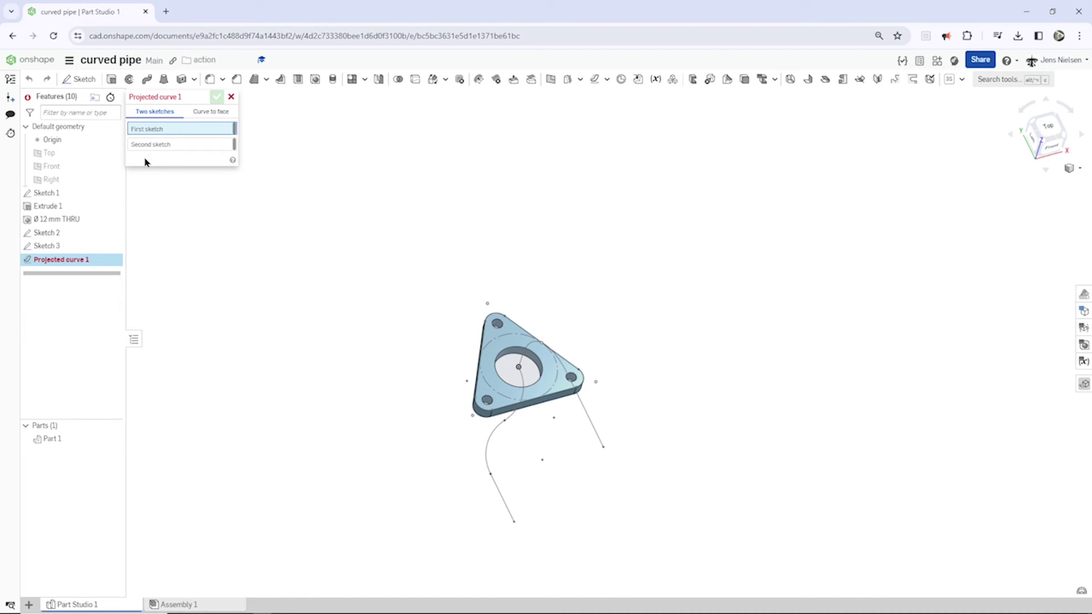
click(44, 233)
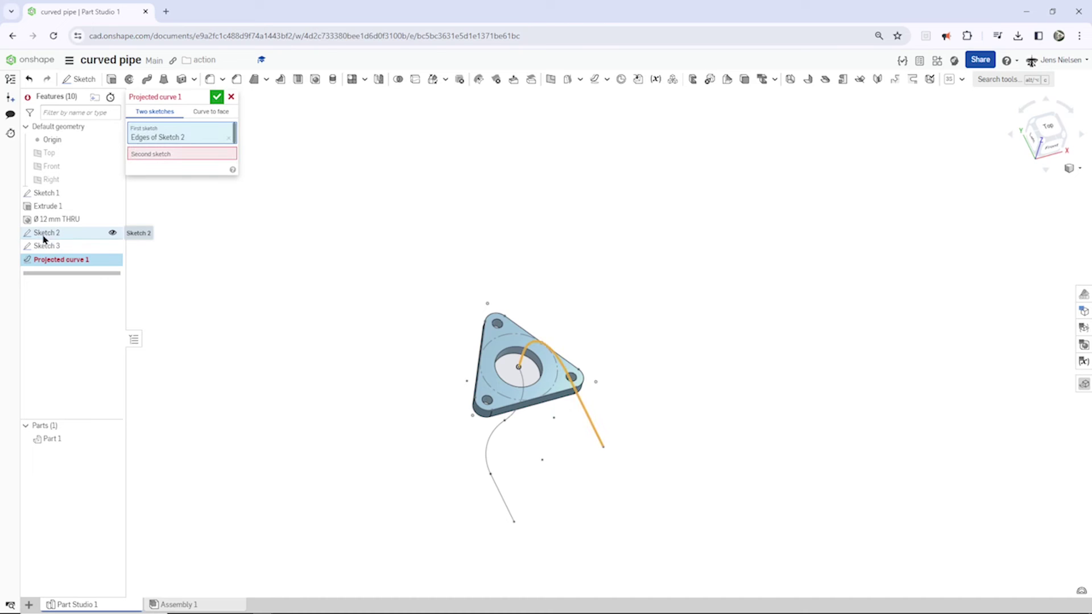
click(175, 155)
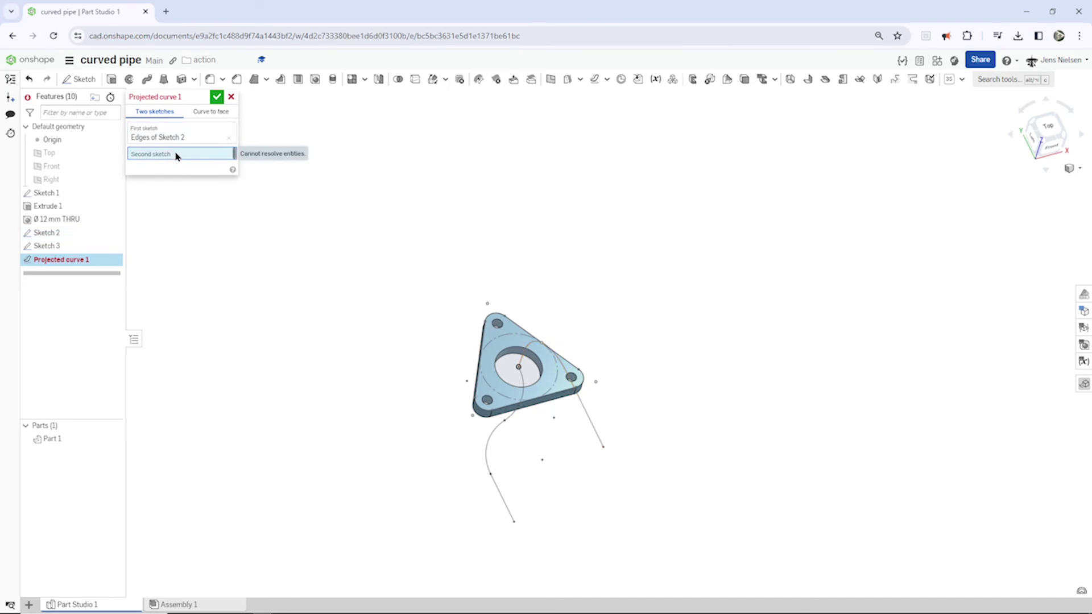
click(56, 247)
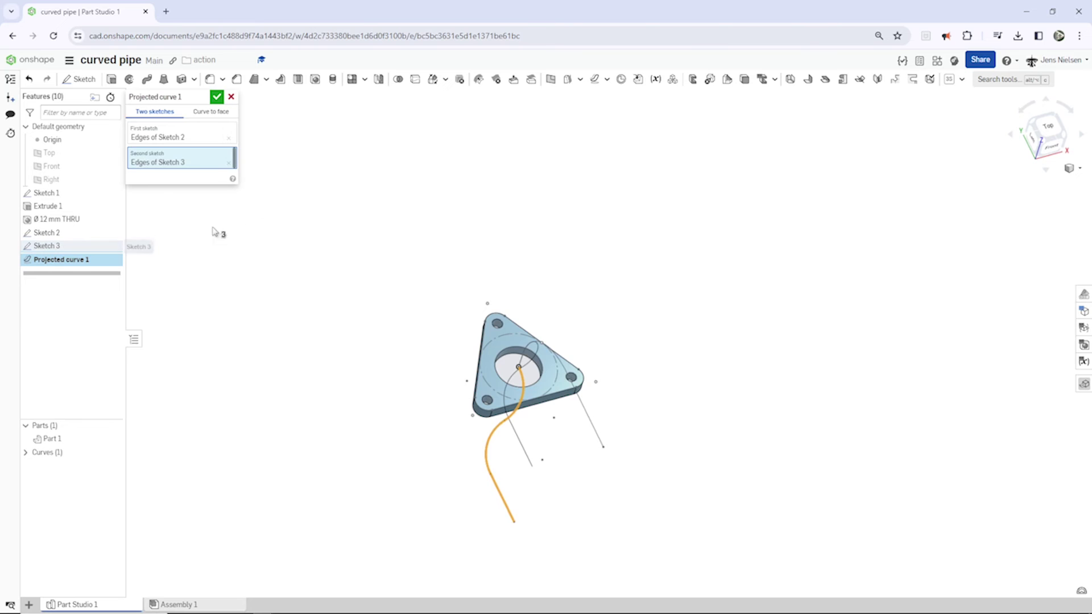
key(Up)
key(Up)
key(Up)
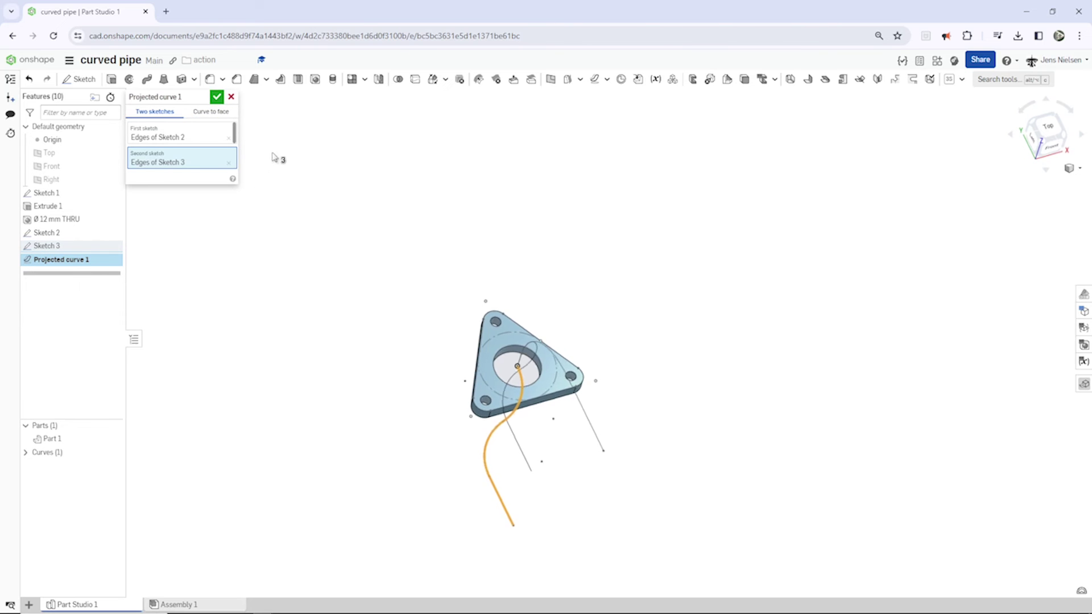
right_drag(273, 153, 589, 370)
click(221, 99)
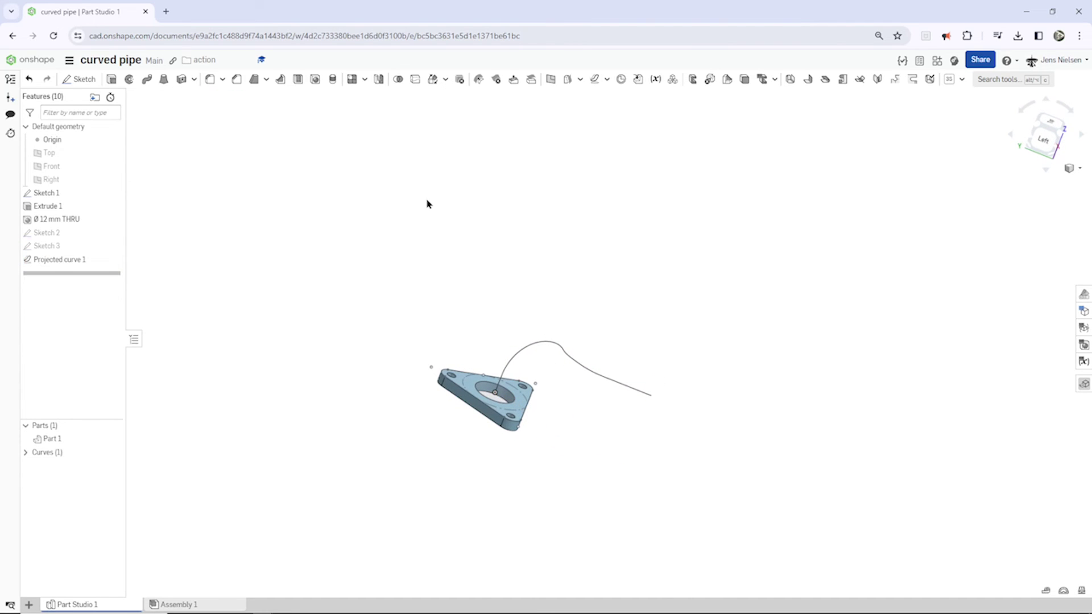
Examine the projected 3D curve from several angles, hiding and showing it to check its path from the flange.
mouse_move(433, 206)
right_down()
mouse_move(531, 376)
mouse_move(622, 356)
mouse_move(550, 356)
mouse_move(532, 417)
right_up()
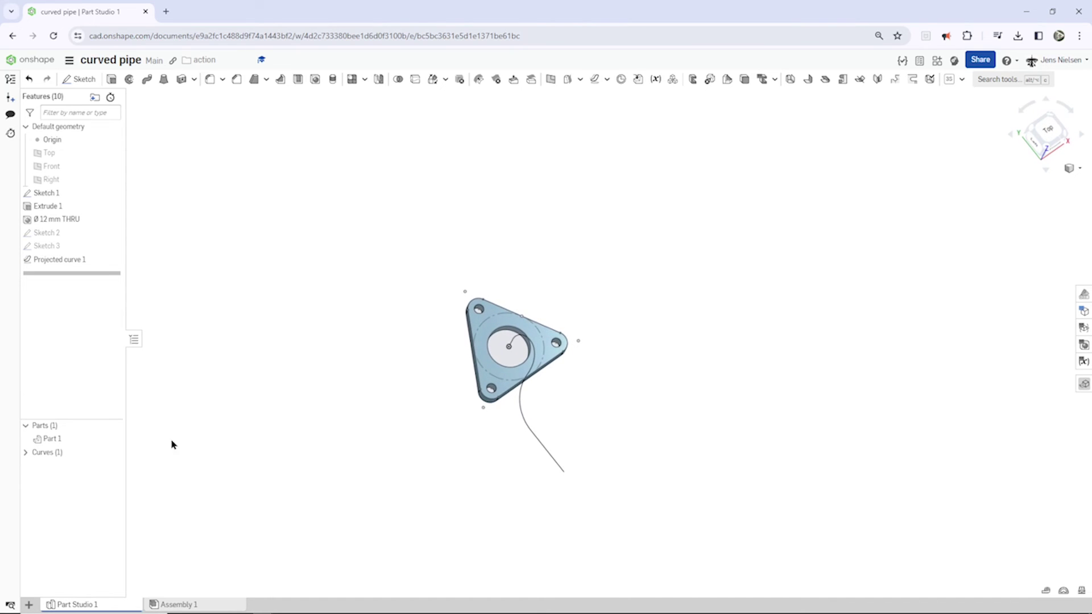
click(112, 453)
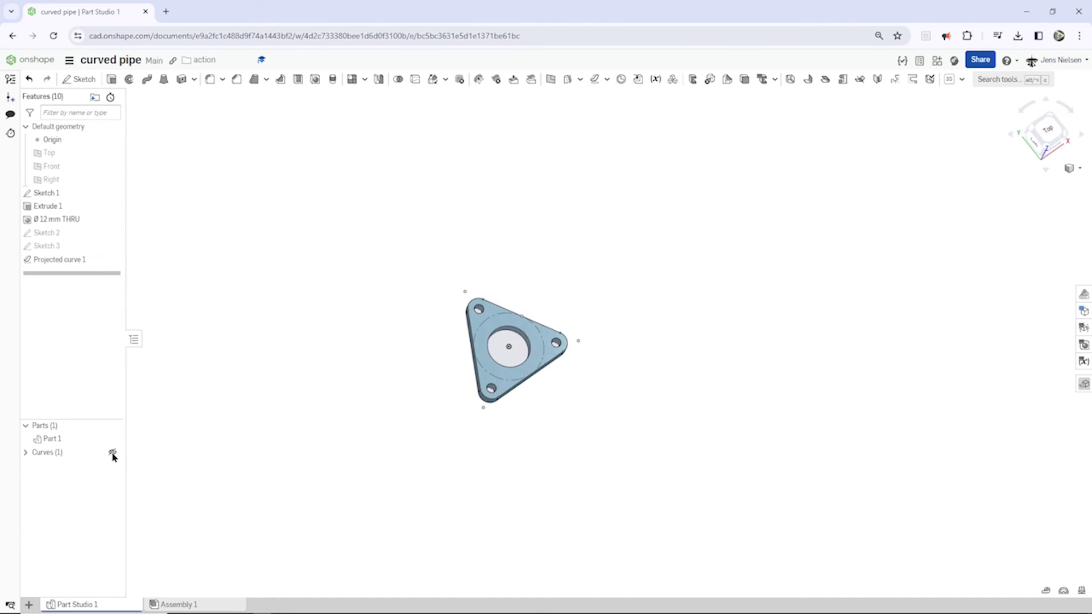
click(113, 454)
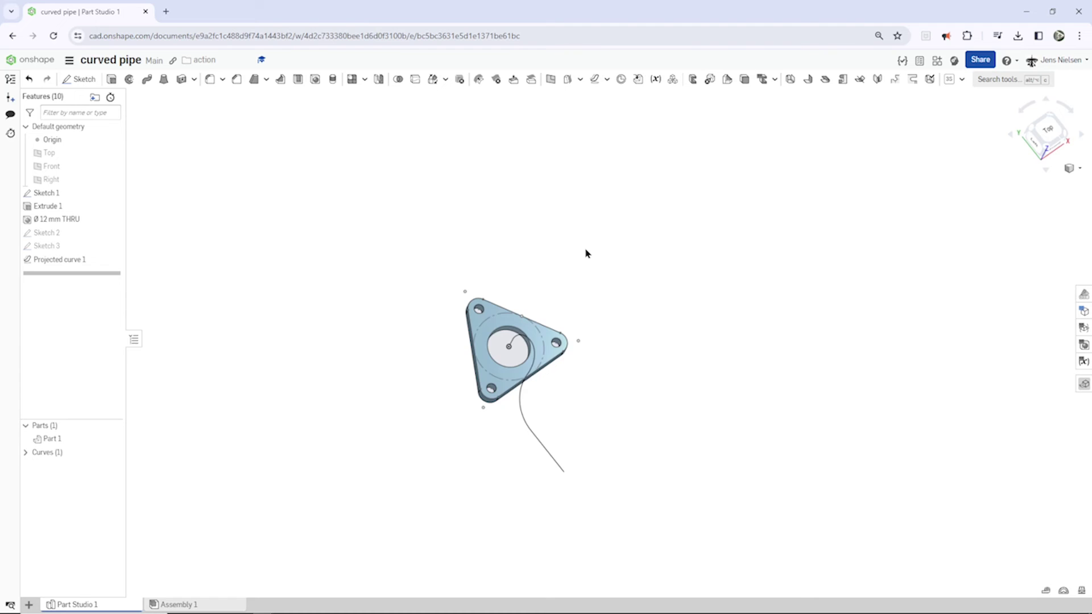
key(Down)
key(Down)
key(Down)
key(Down)
key(Down)
key(Down)
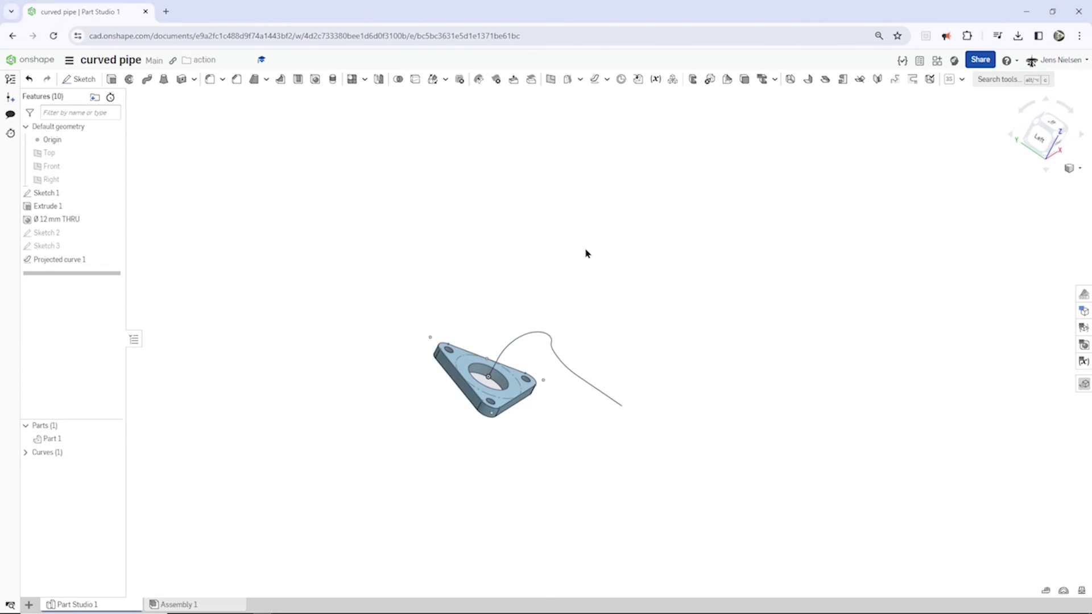
key(Down)
key(Down)
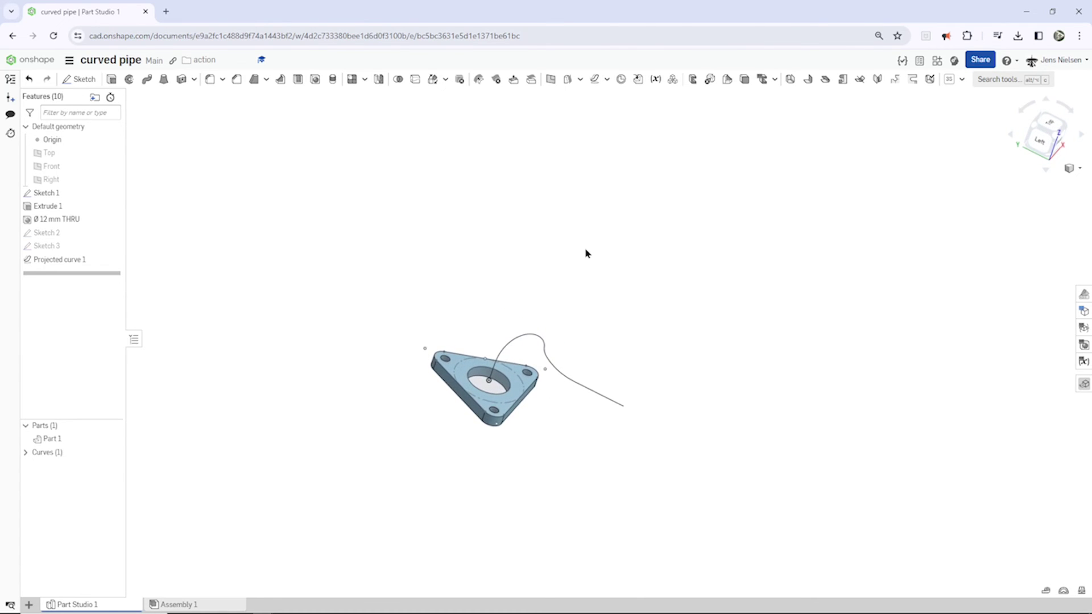
key(Right)
key(Right)
key(Right)
key(Right)
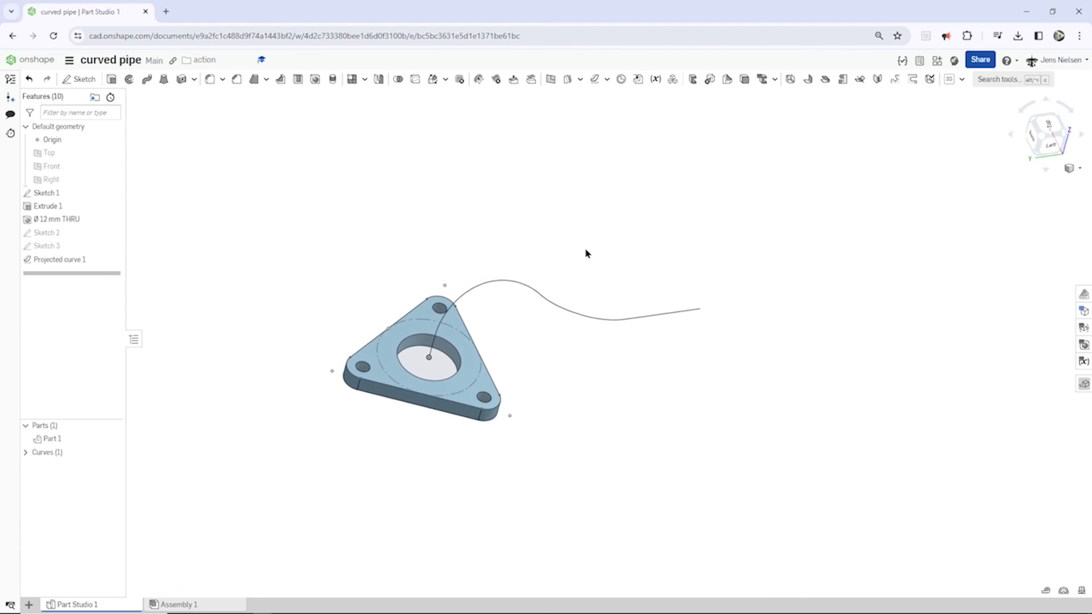
key(Up)
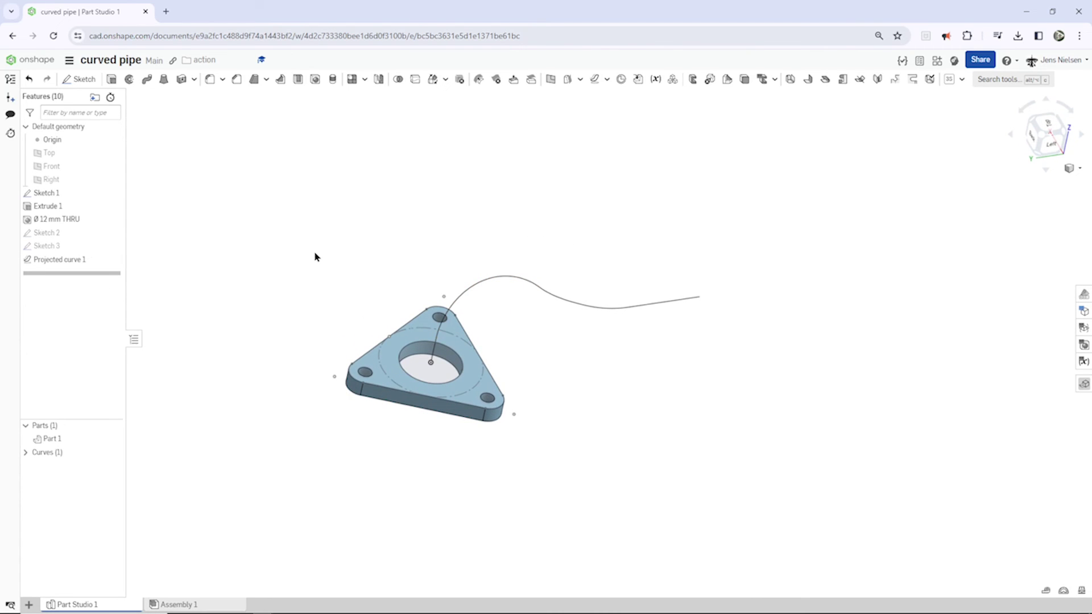
Sweep the circular edge of the flange's central hole along the projected curve as a new surface.
click(145, 81)
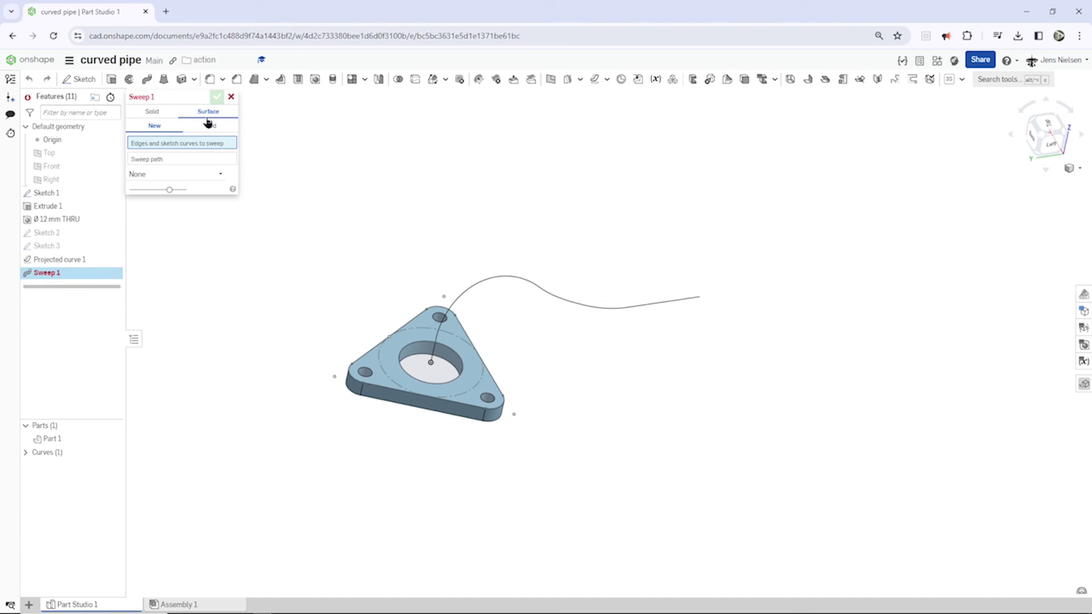
click(460, 357)
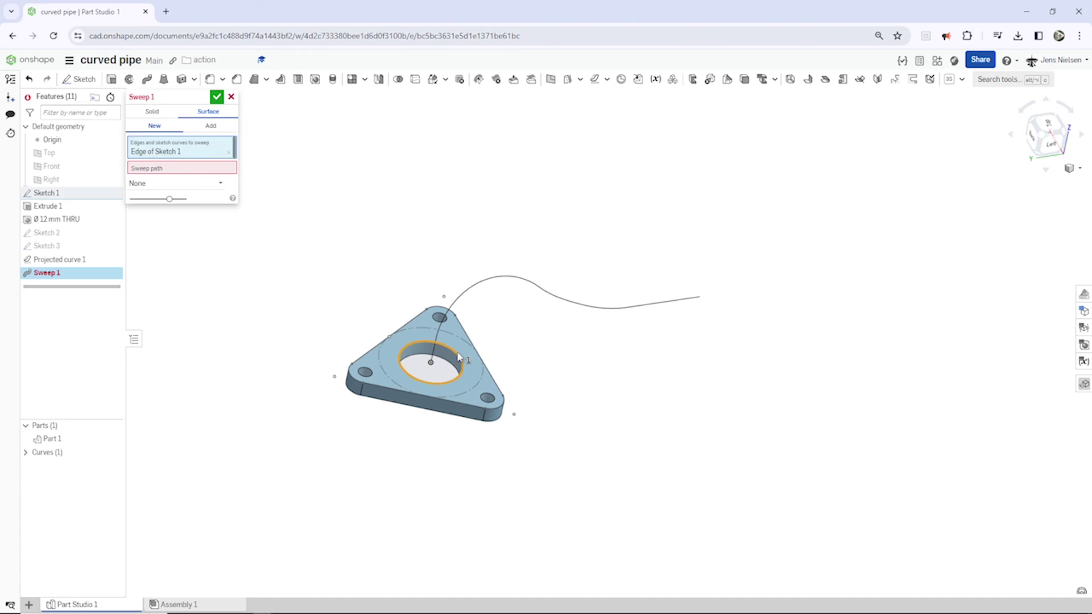
click(190, 168)
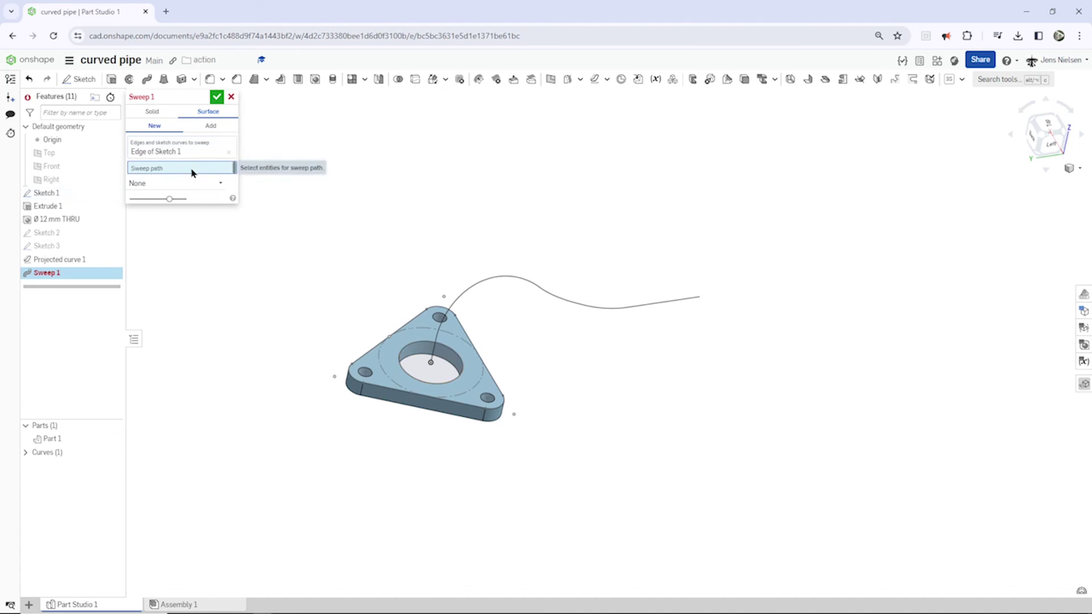
click(438, 340)
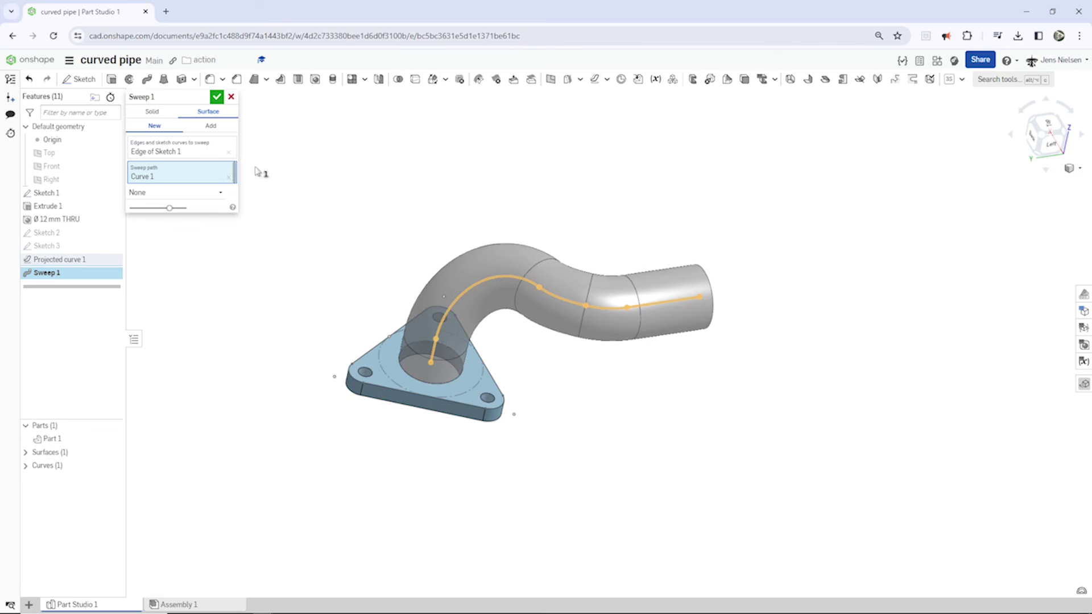
click(217, 98)
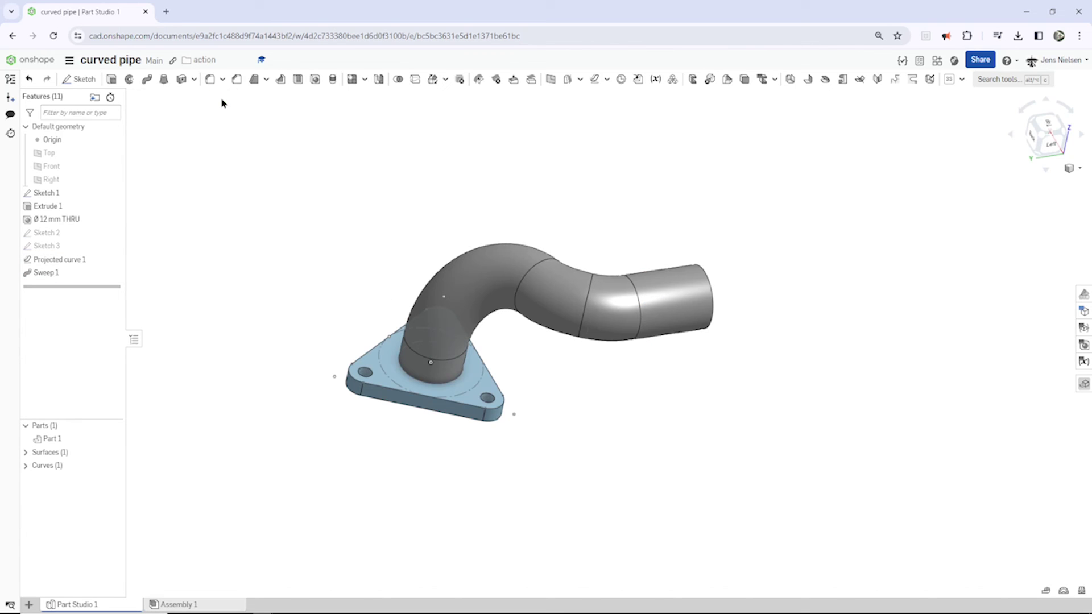
Thicken the swept pipe surface by 4 mm, adding it to the flange part as the merge scope.
key(shift+7)
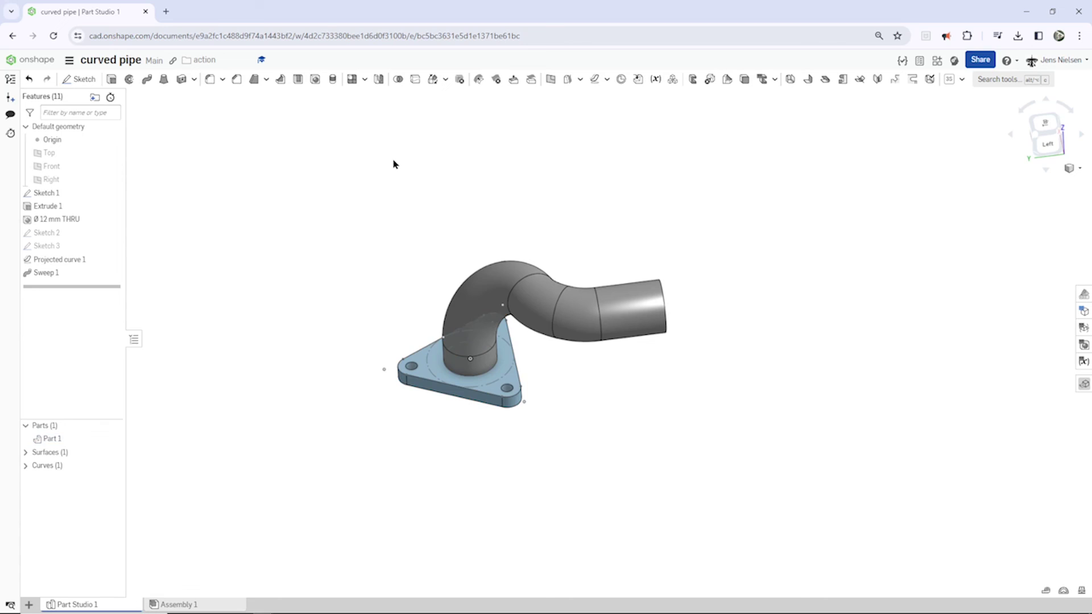
key(shift+z)
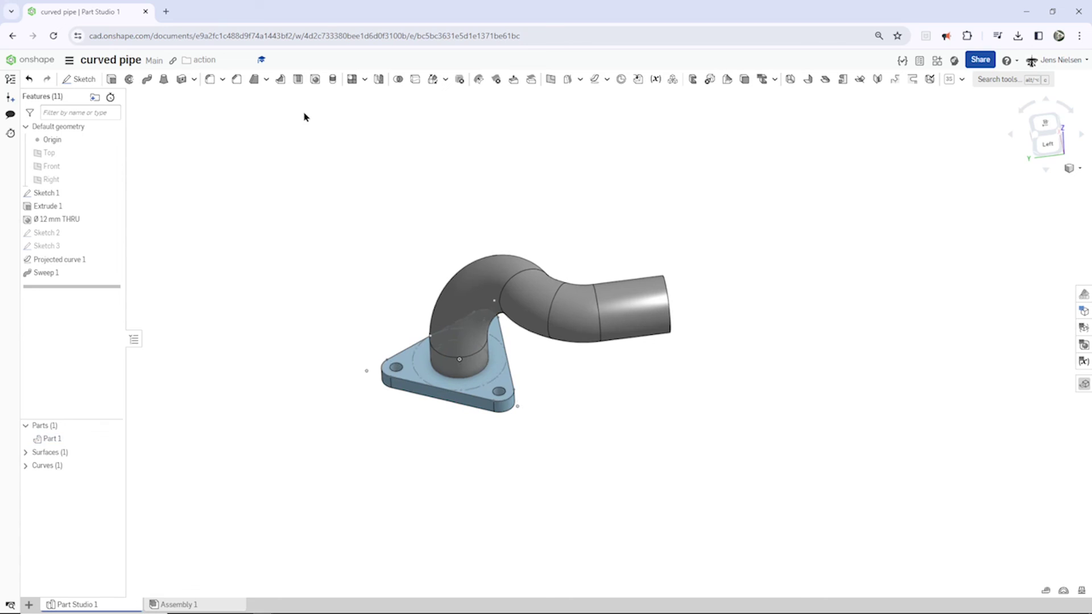
click(181, 80)
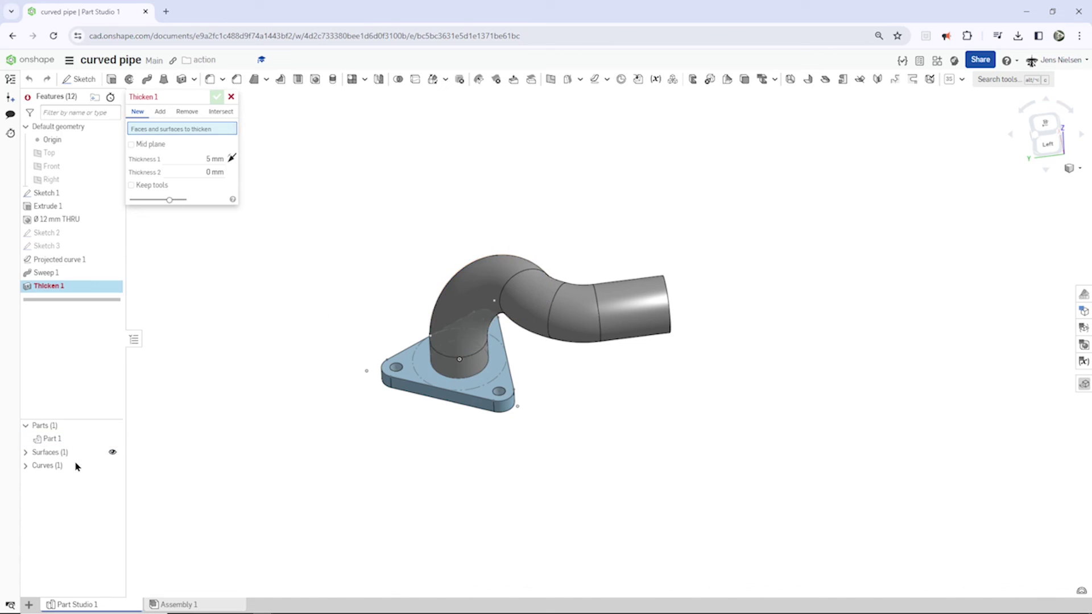
click(25, 454)
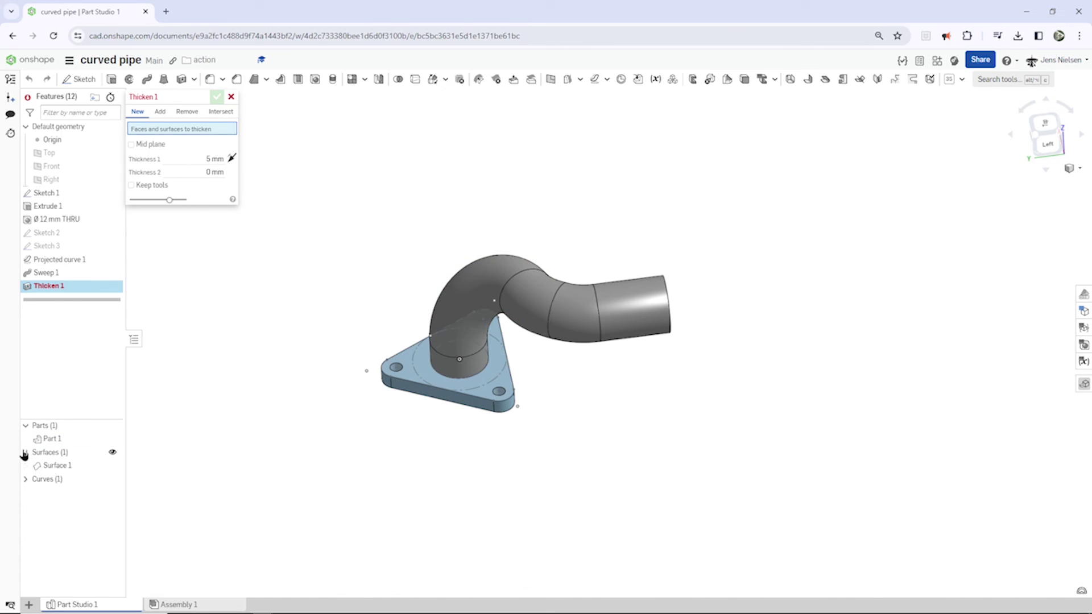
click(55, 466)
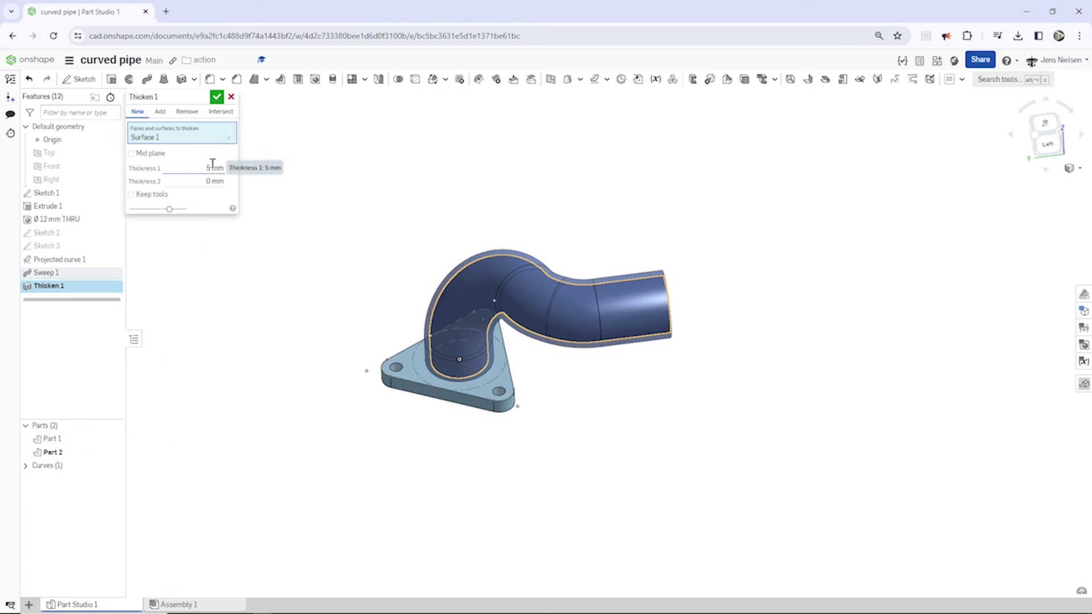
click(214, 168)
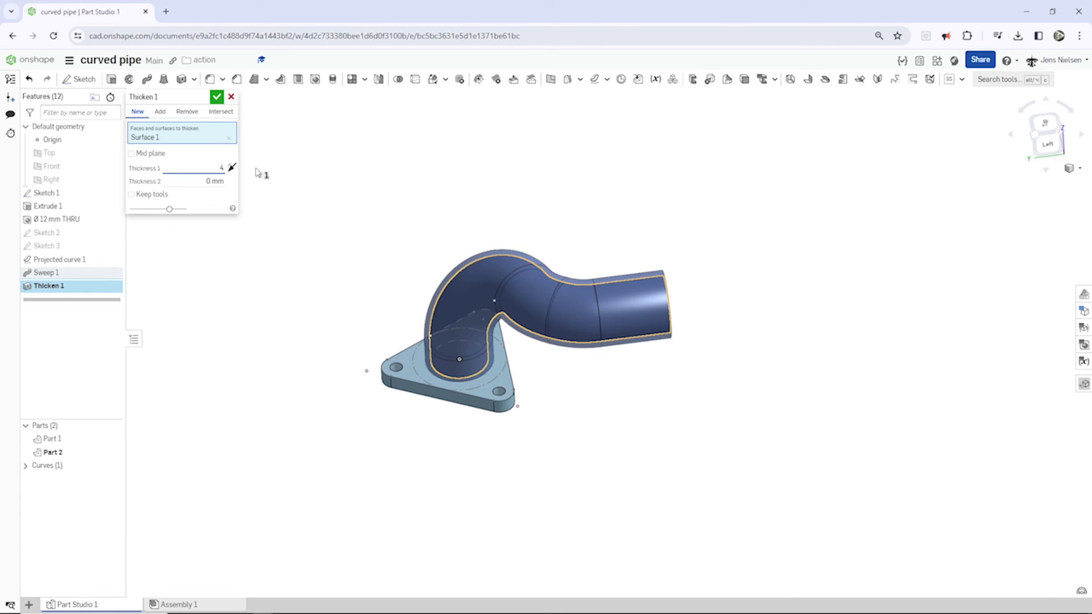
click(161, 113)
click(161, 112)
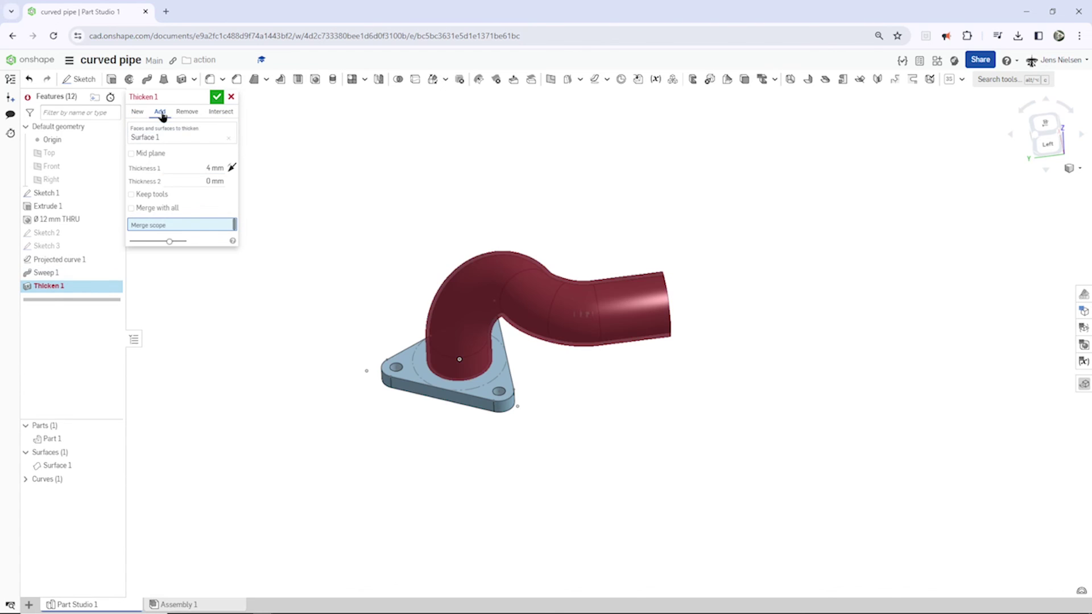
click(419, 382)
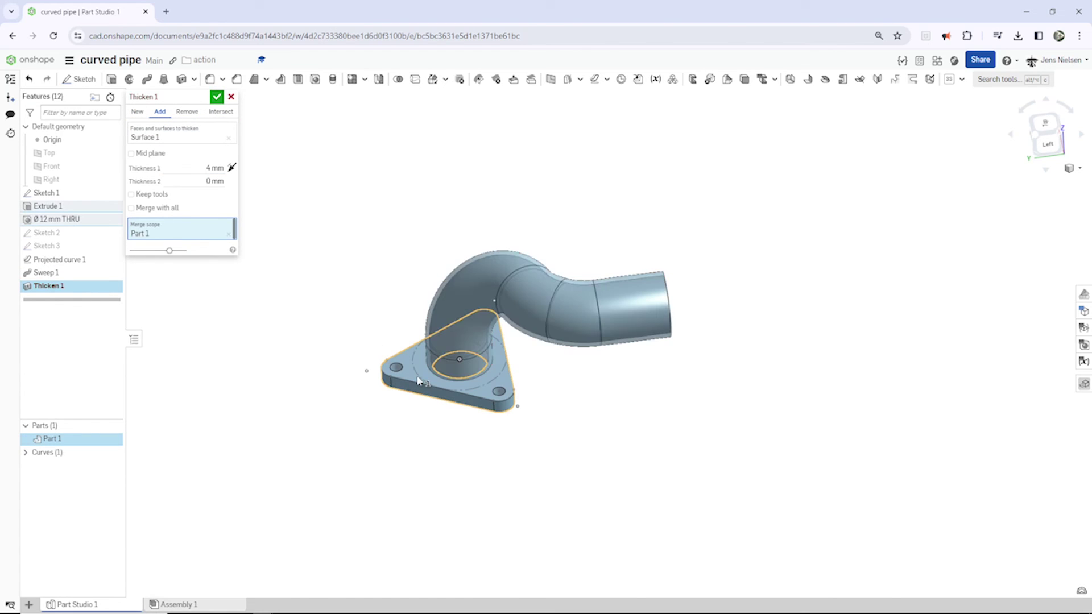
click(216, 98)
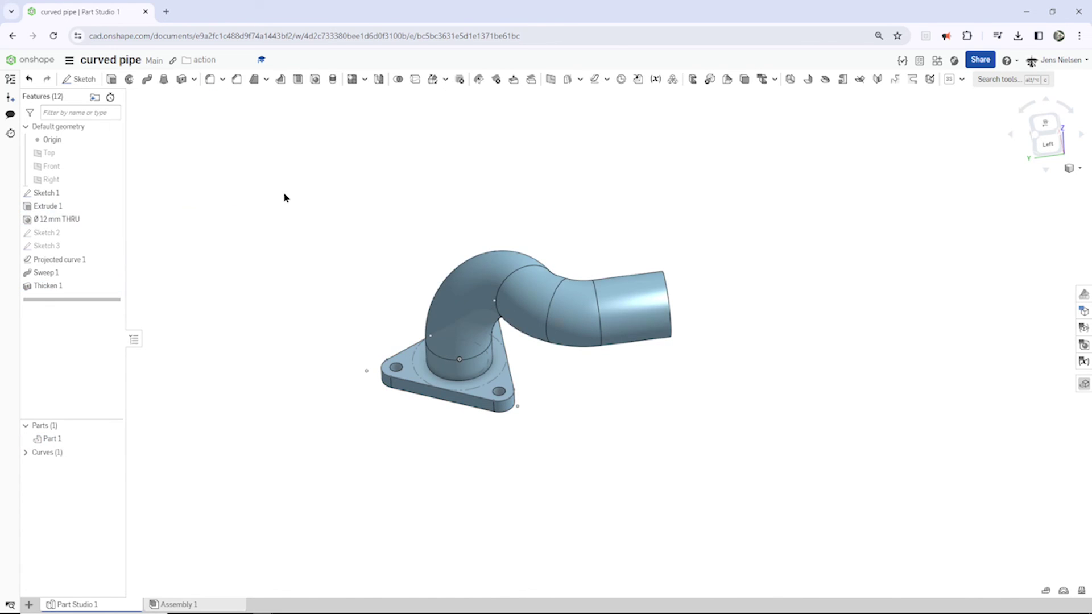
Hide the projected curve running through the finished pipe.
key(Left)
key(Left)
key(Left)
key(Left)
key(Left)
key(Left)
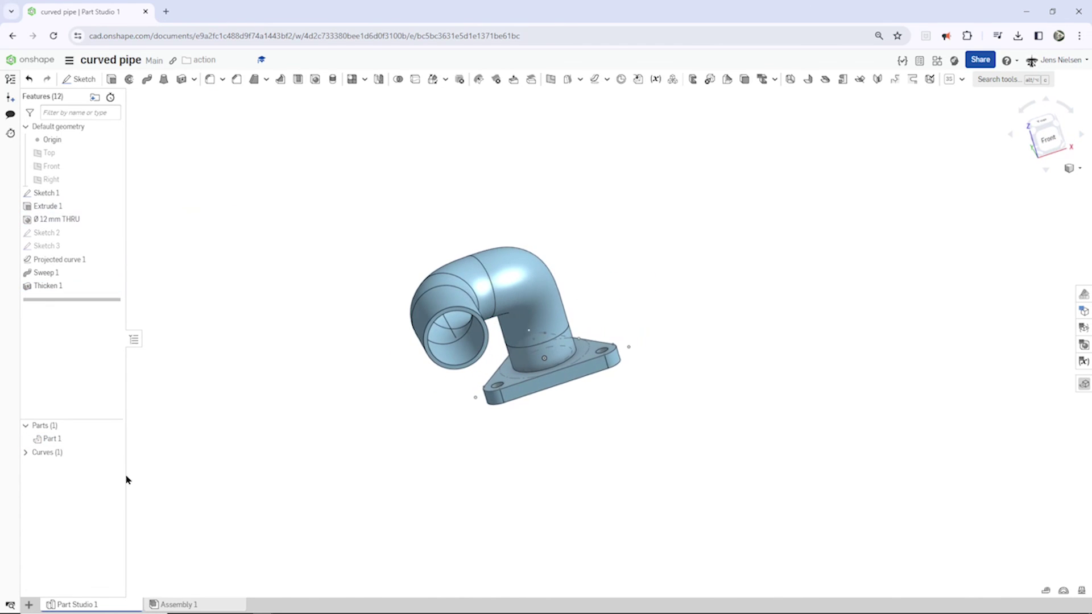
click(112, 453)
key(Down)
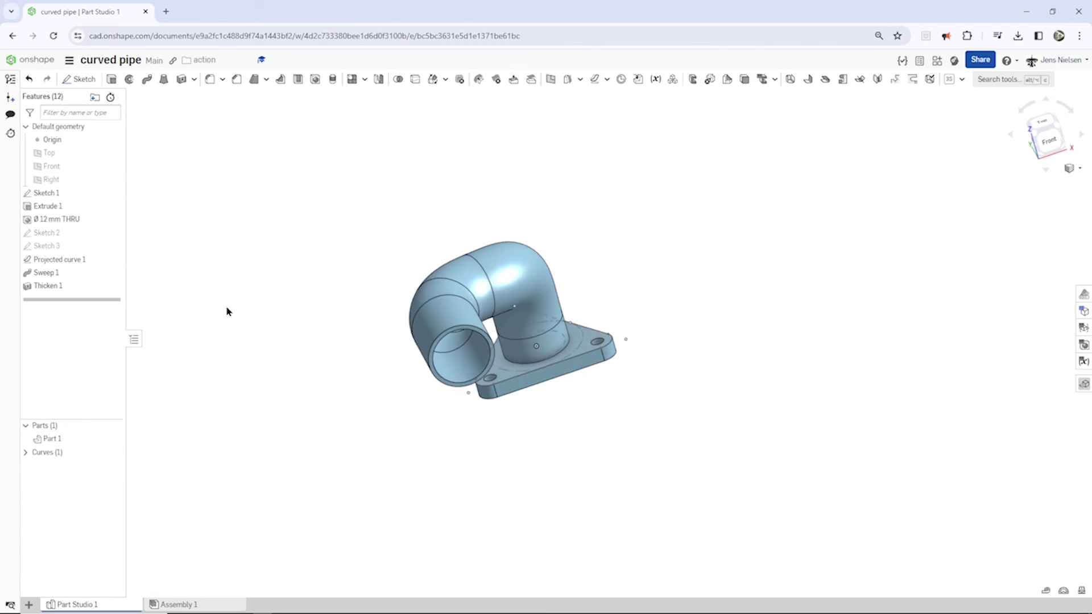
Fillet the circular edge where the pipe meets the flange's upper face with an 8 mm radius, conic control and rho 0.5.
key(shift+Left)
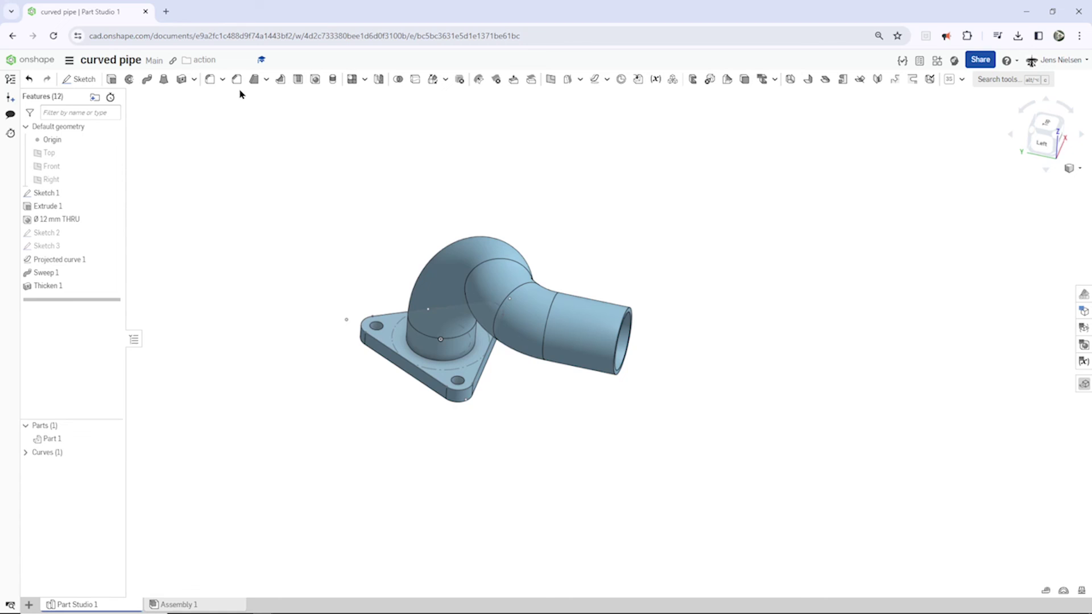
click(210, 79)
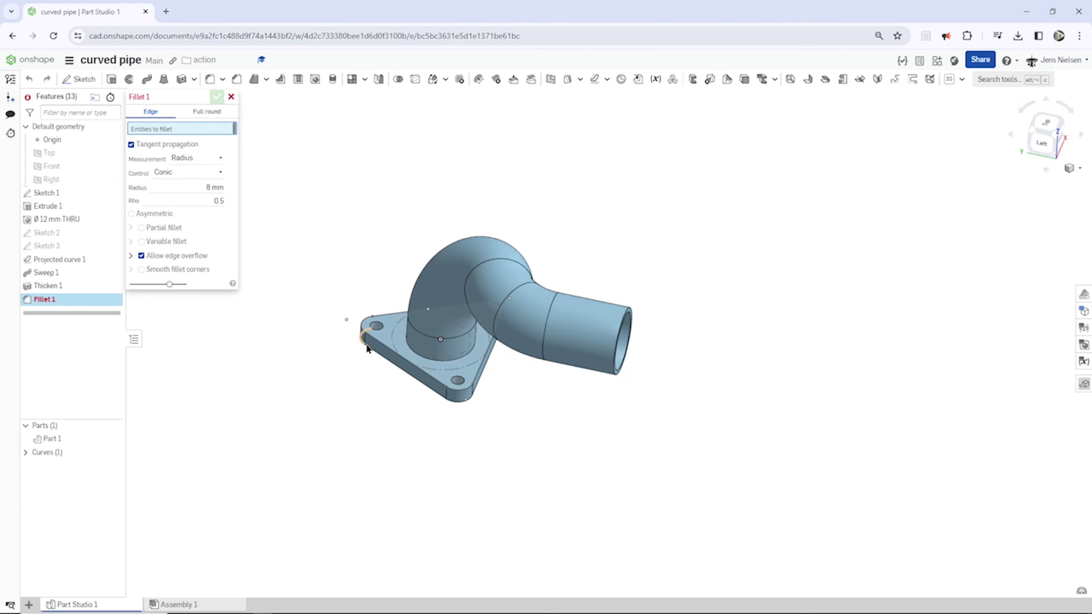
click(420, 361)
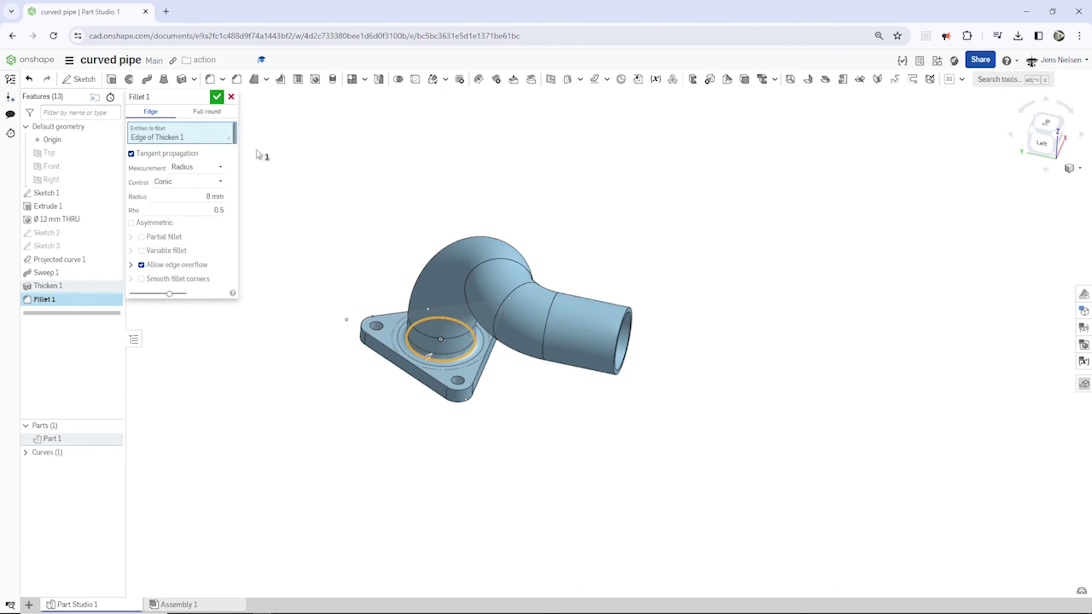
click(217, 96)
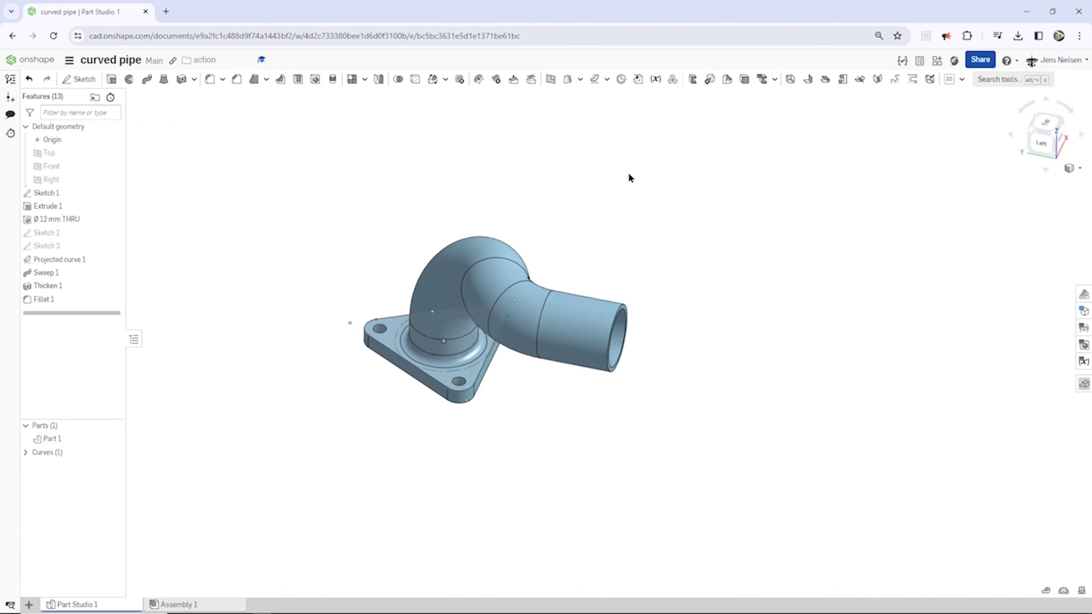
Hide the flange's base sketch, Sketch 1, so that only the solid part is displayed.
key(shift+7)
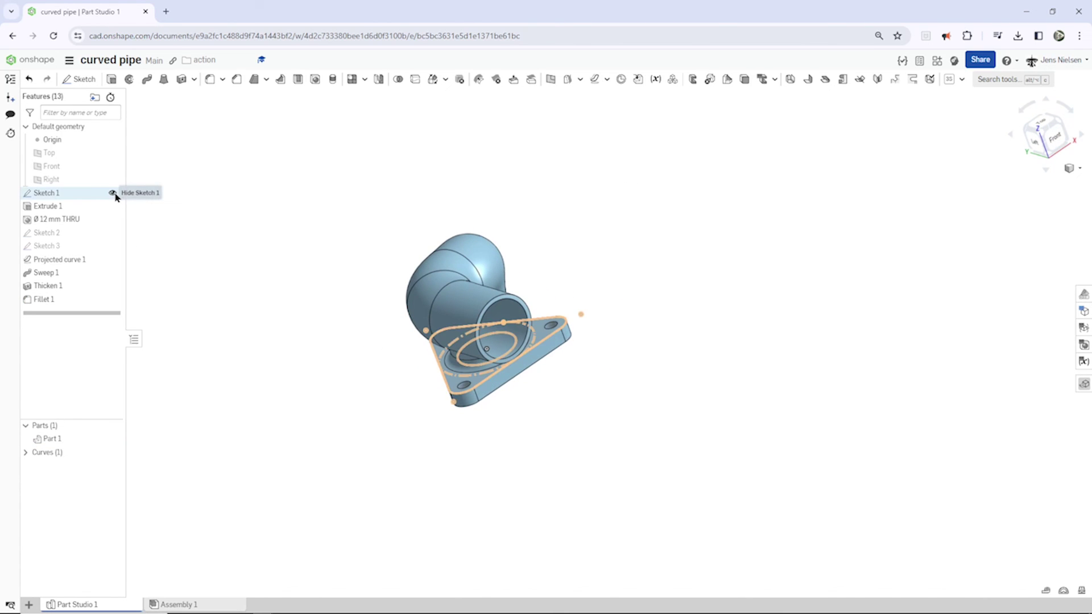
click(113, 193)
Examine the finished pipe and flange from several sides, checking the bends, the open pipe end and the fillet at the base.
key(shift+1)
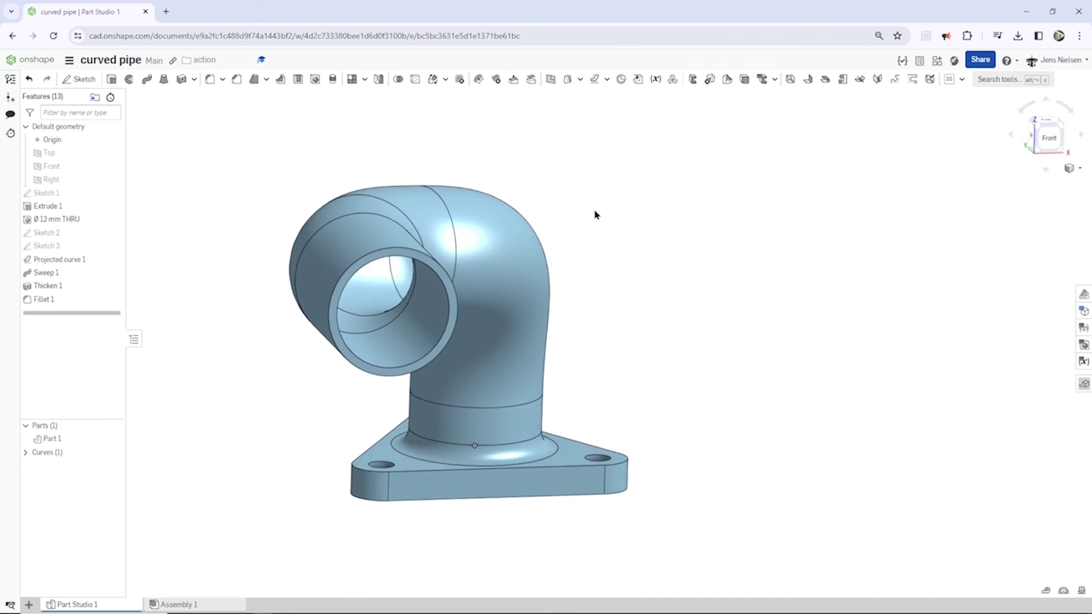
key(shift+7)
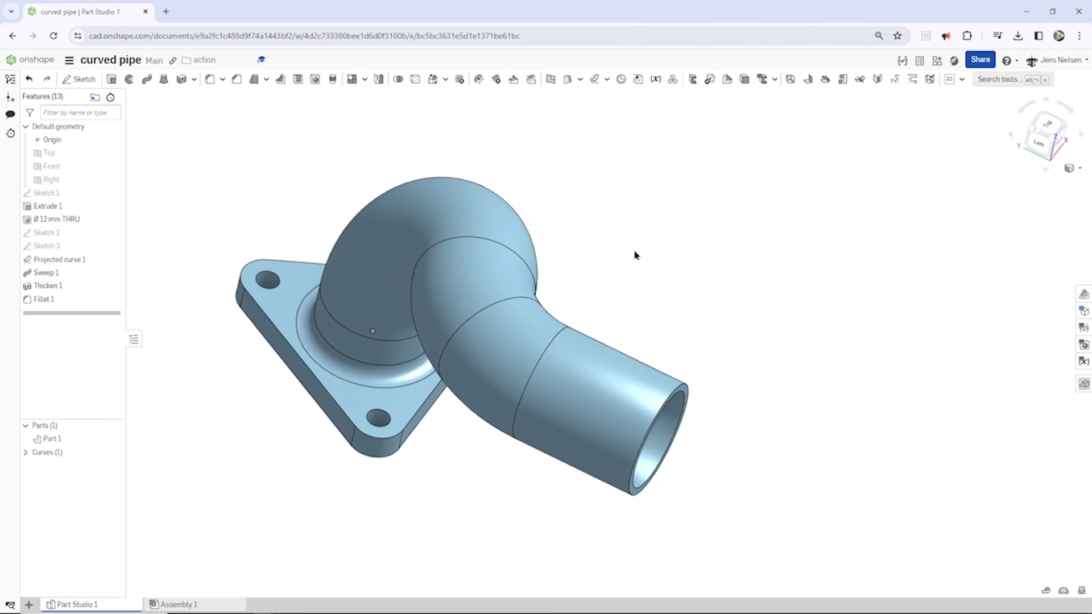
key(Up)
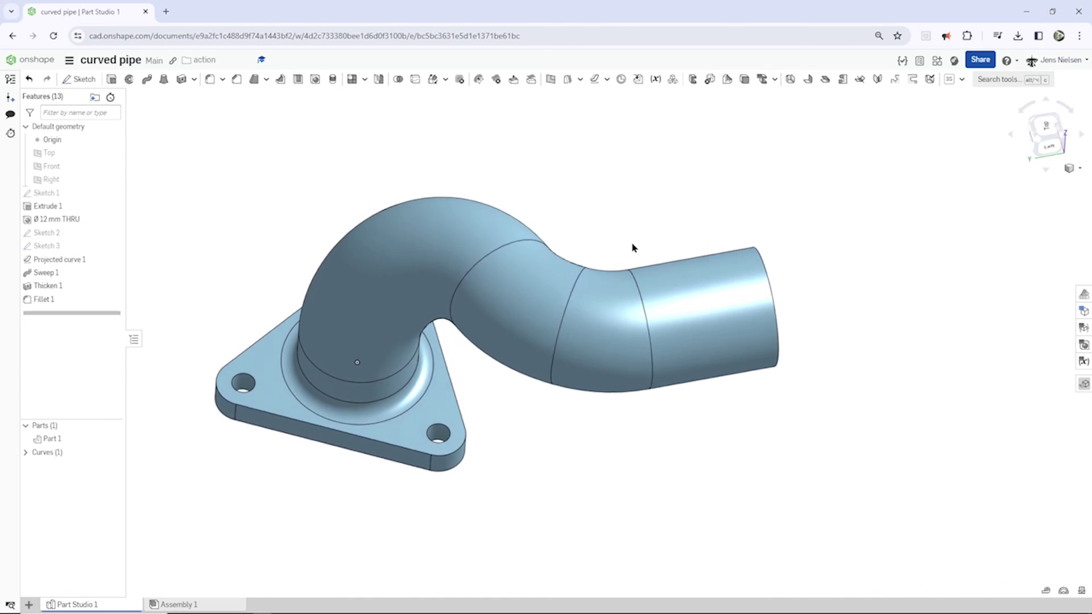
key(Left)
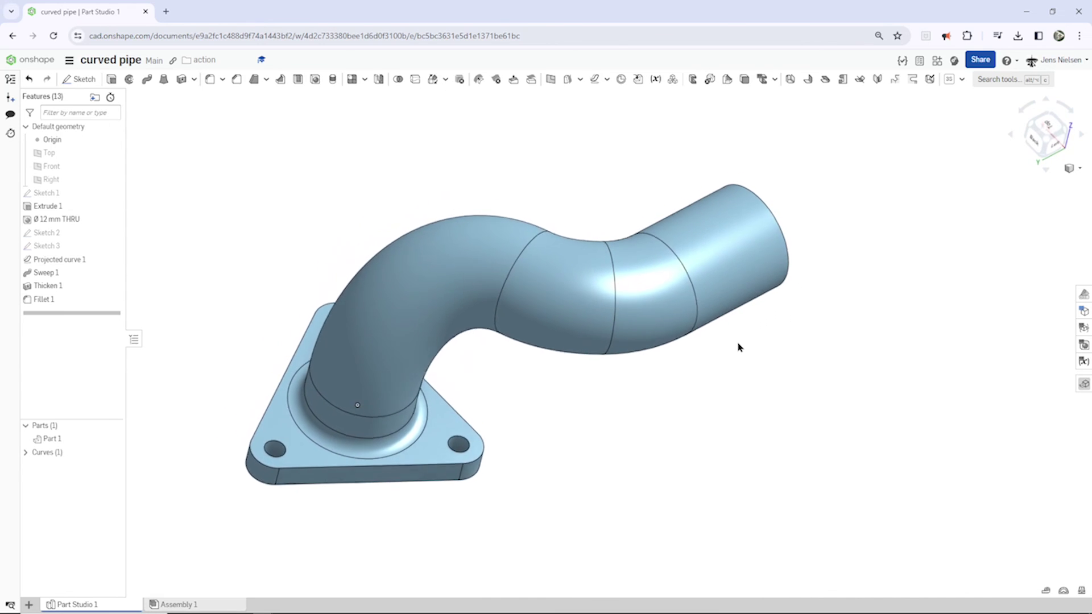
key(Left)
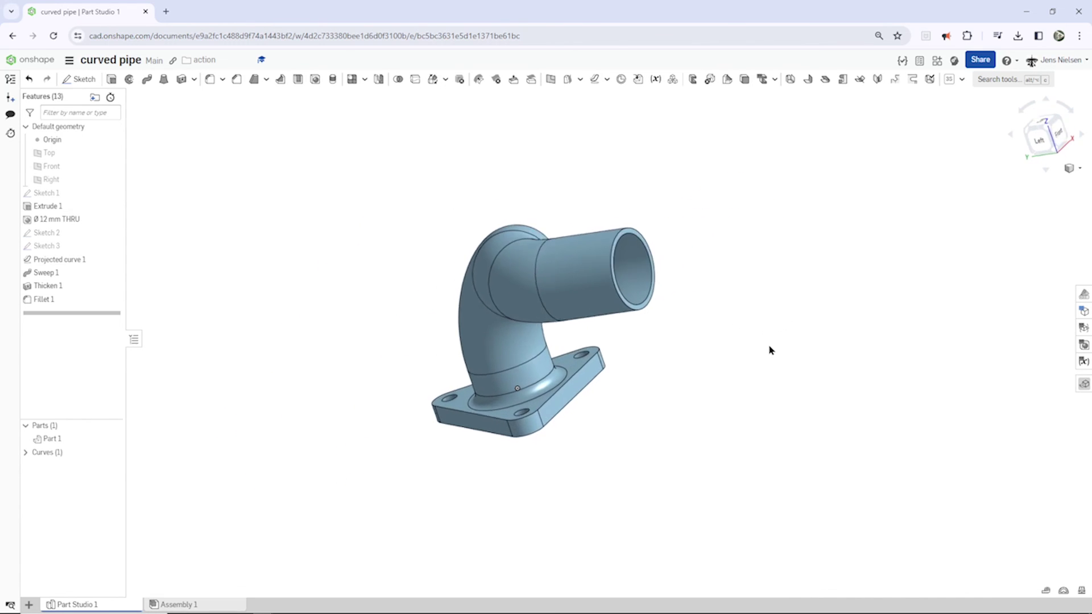
key(Left)
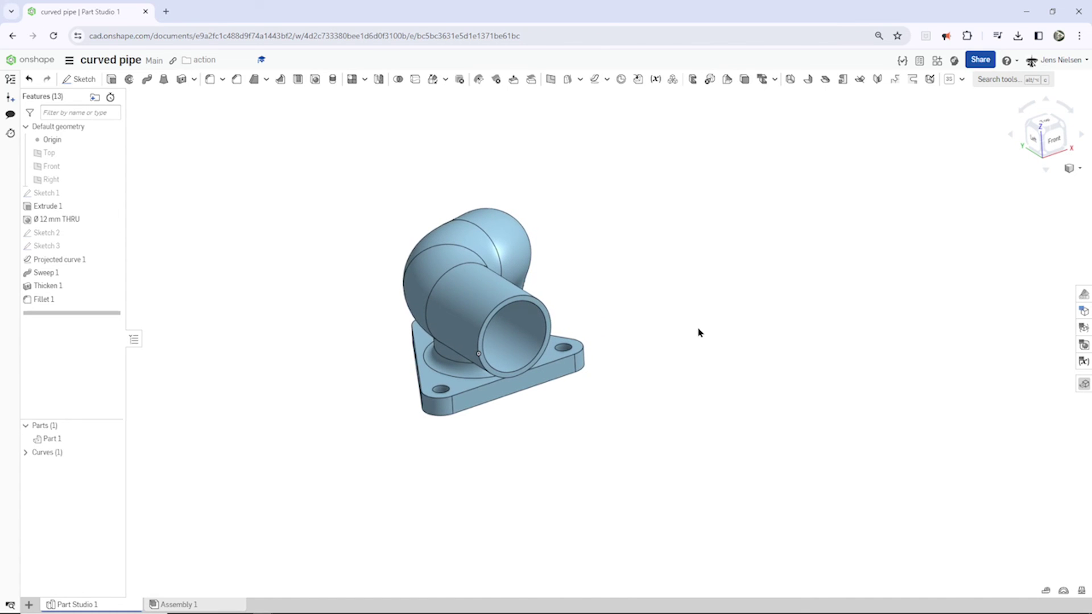
key(Left)
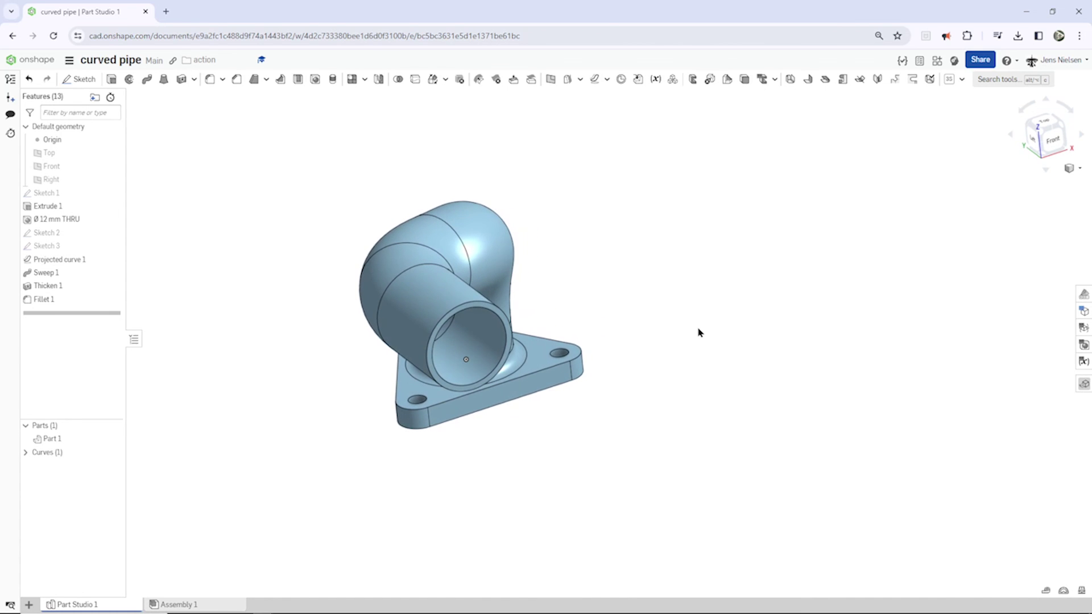
key(Left)
key(Left)
key(Left)
key(Left)
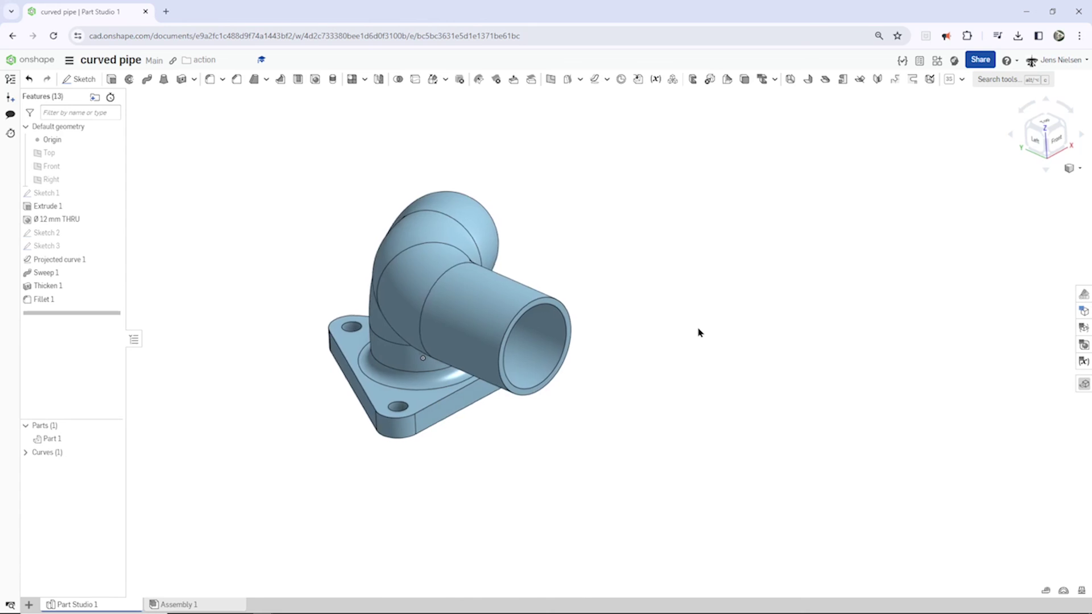